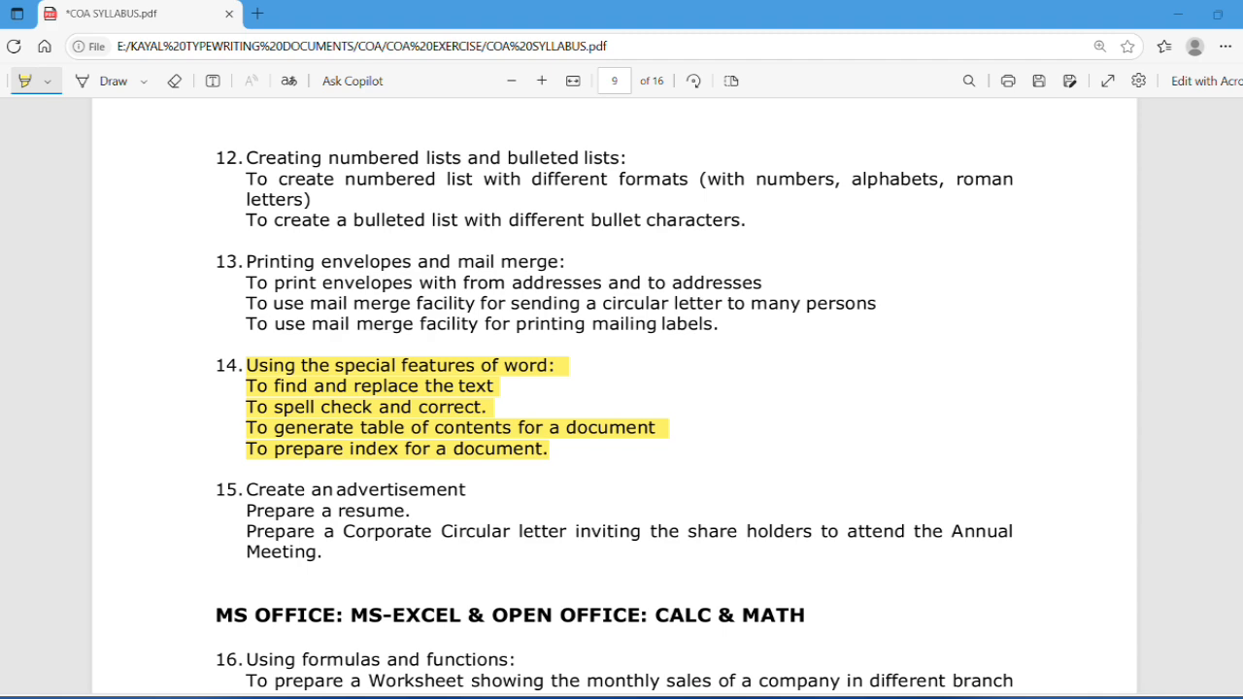
# - Launch Word and create a new blank document
pyautogui.press('super')
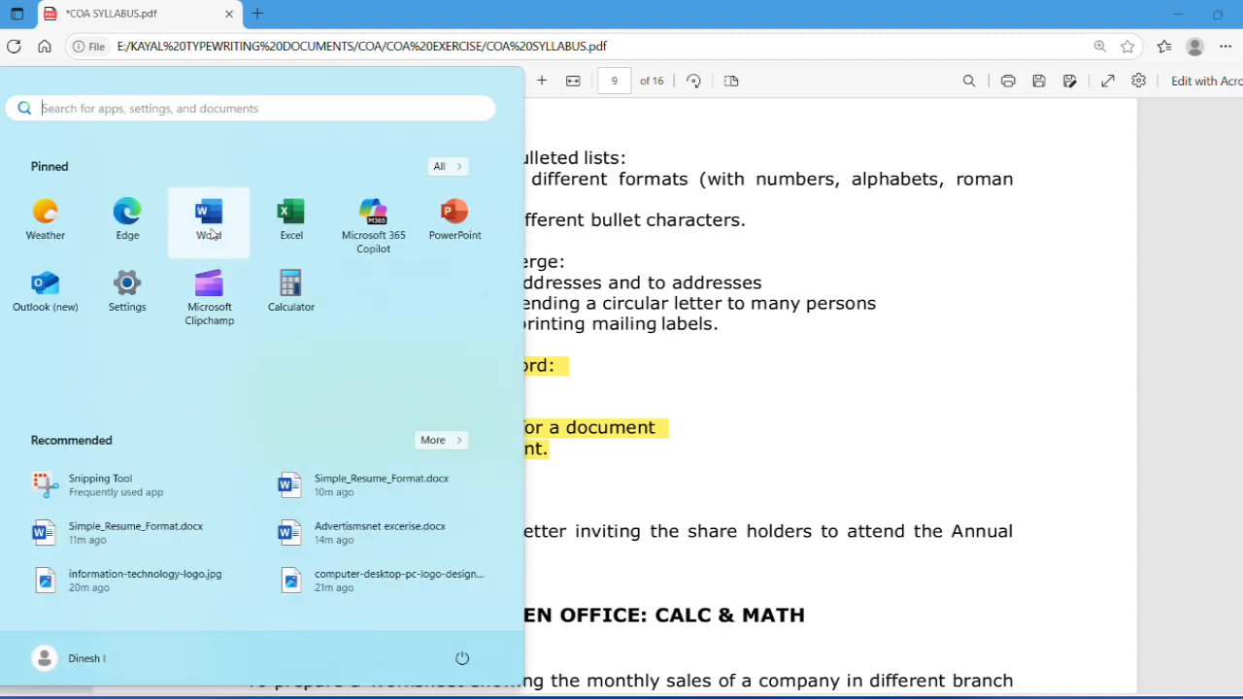
pyautogui.click(210, 225)
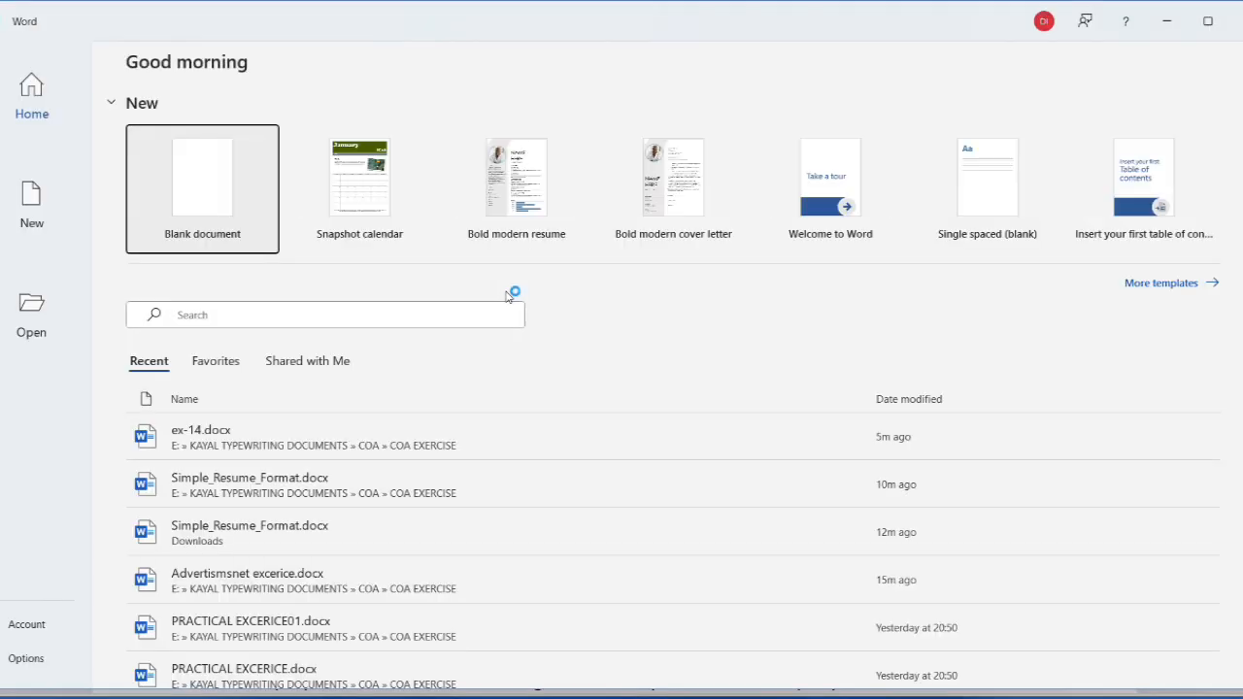
pyautogui.click(245, 170)
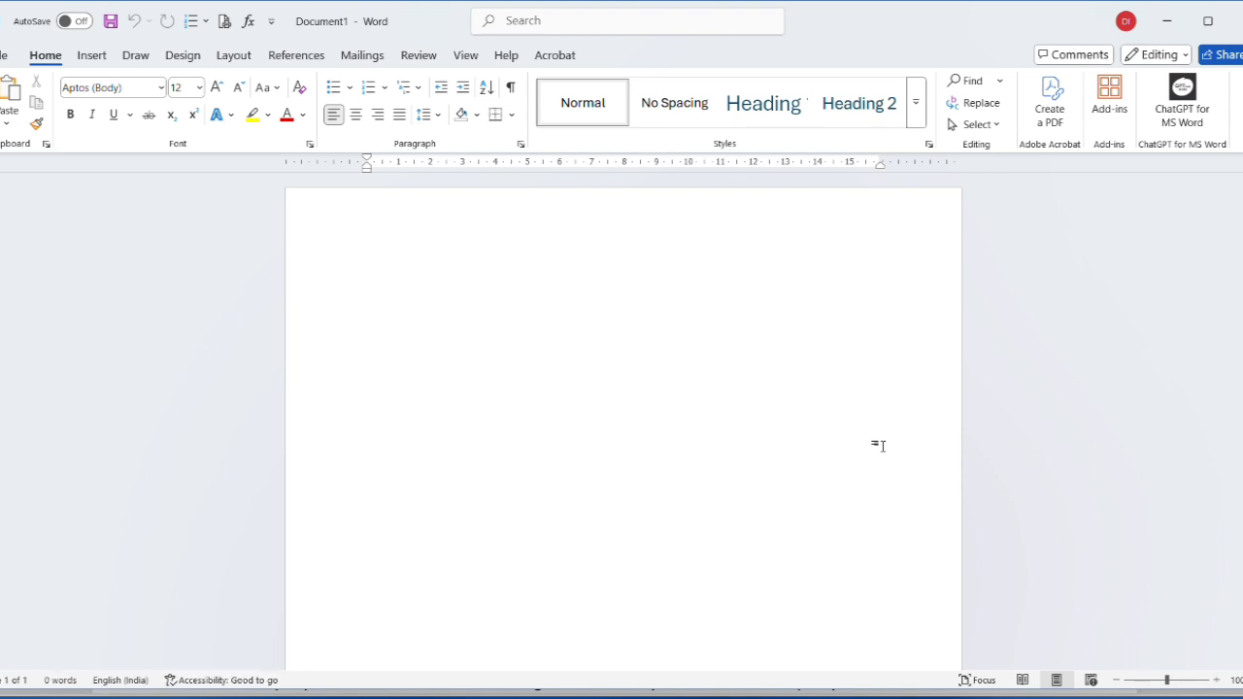
# - Generate sample paragraphs in the blank document with the =rand() function
pyautogui.write('=rand')
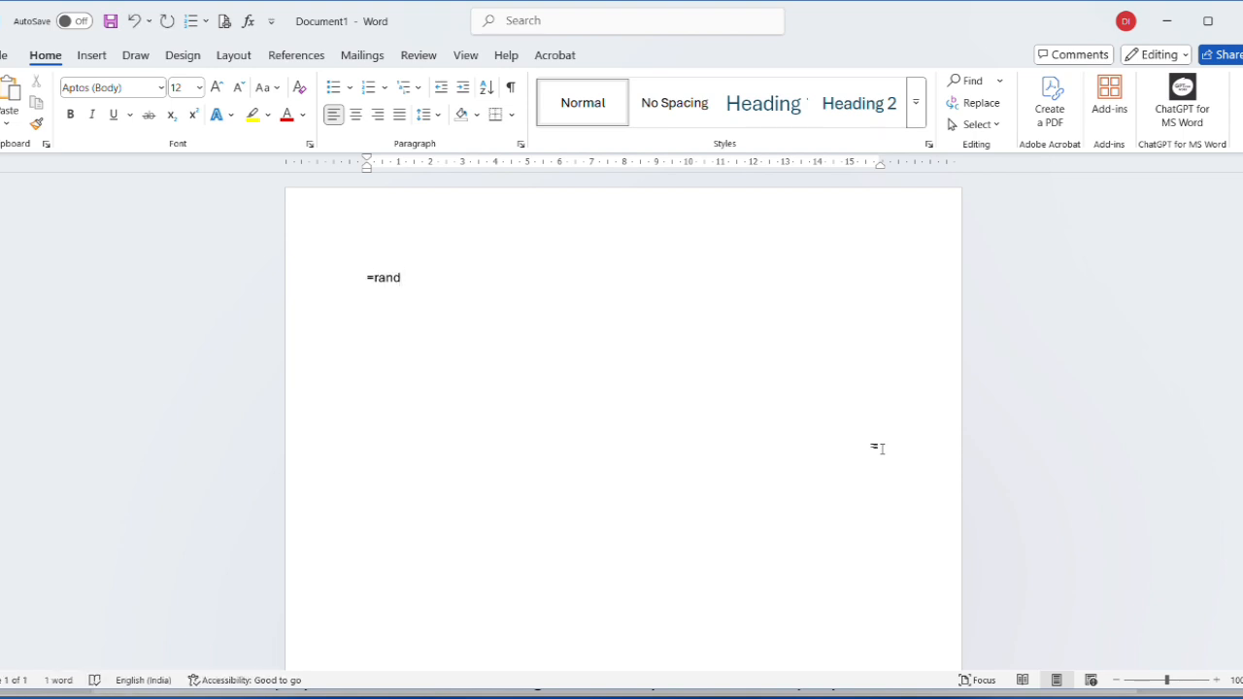
pyautogui.write('()')
pyautogui.press('Return')
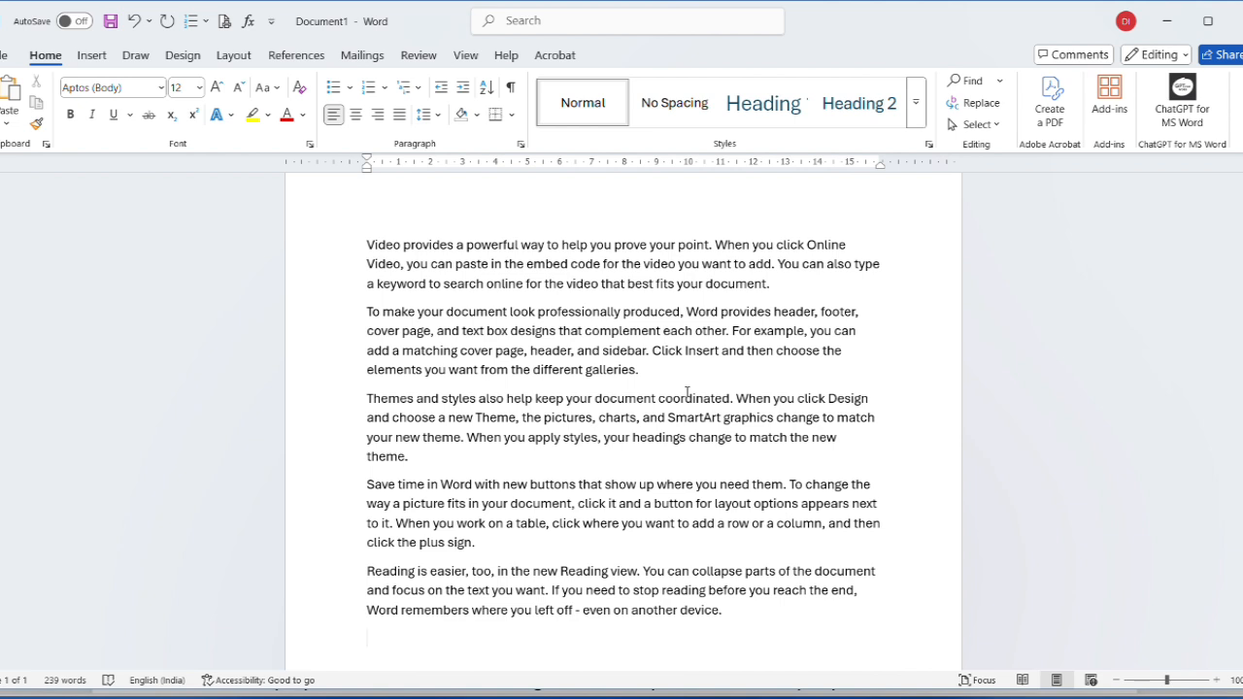
pyautogui.keyDown('ctrl'); pyautogui.click(687, 396); pyautogui.keyUp('ctrl')
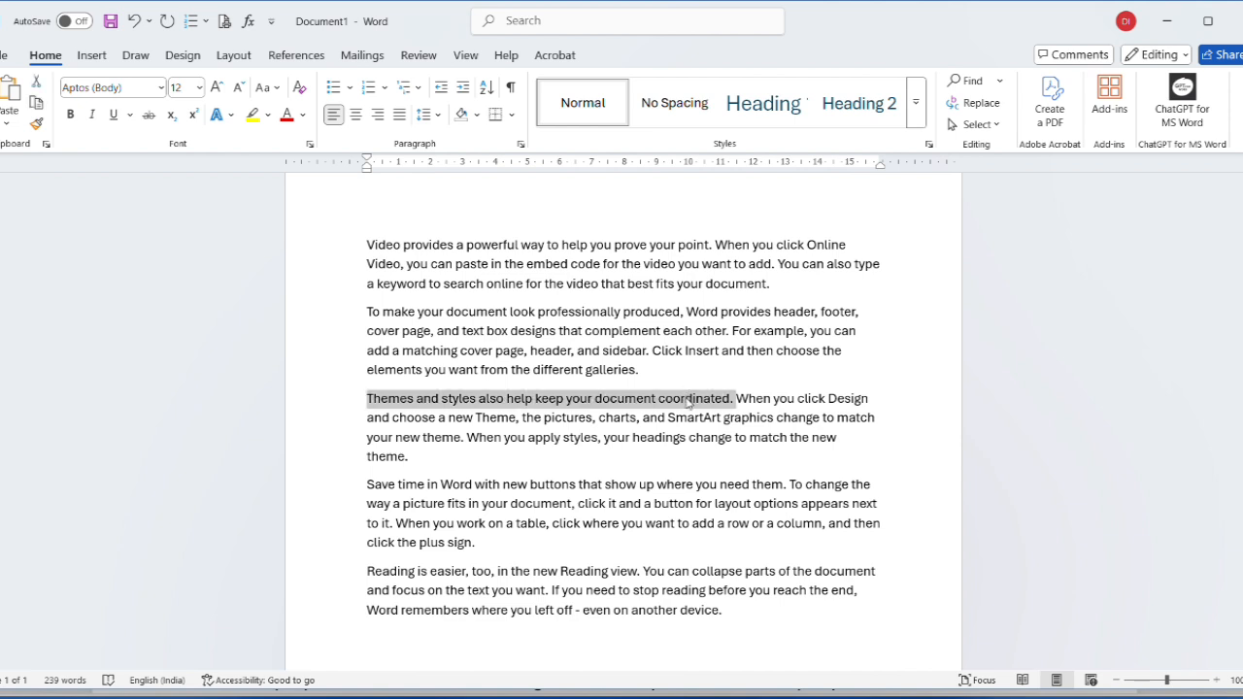
pyautogui.click(580, 454)
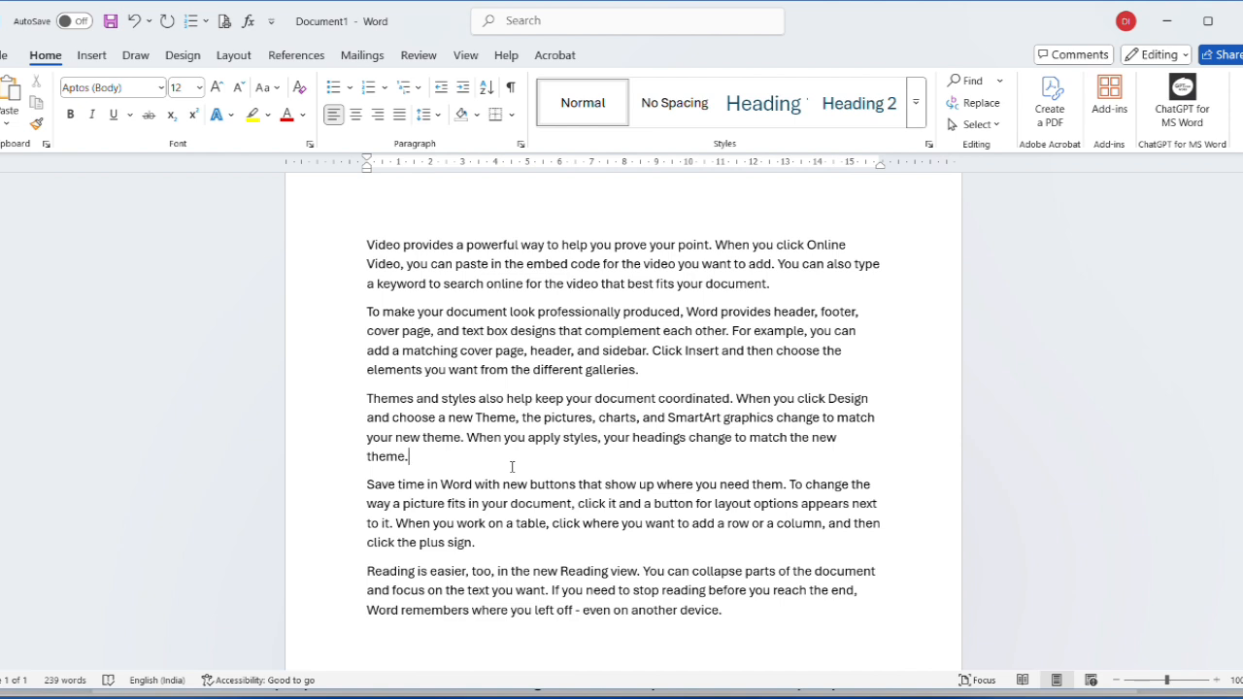
# - Open Find and Replace with "Video" as the search term and find its first occurrence
pyautogui.hotkey('ctrl', 'h')
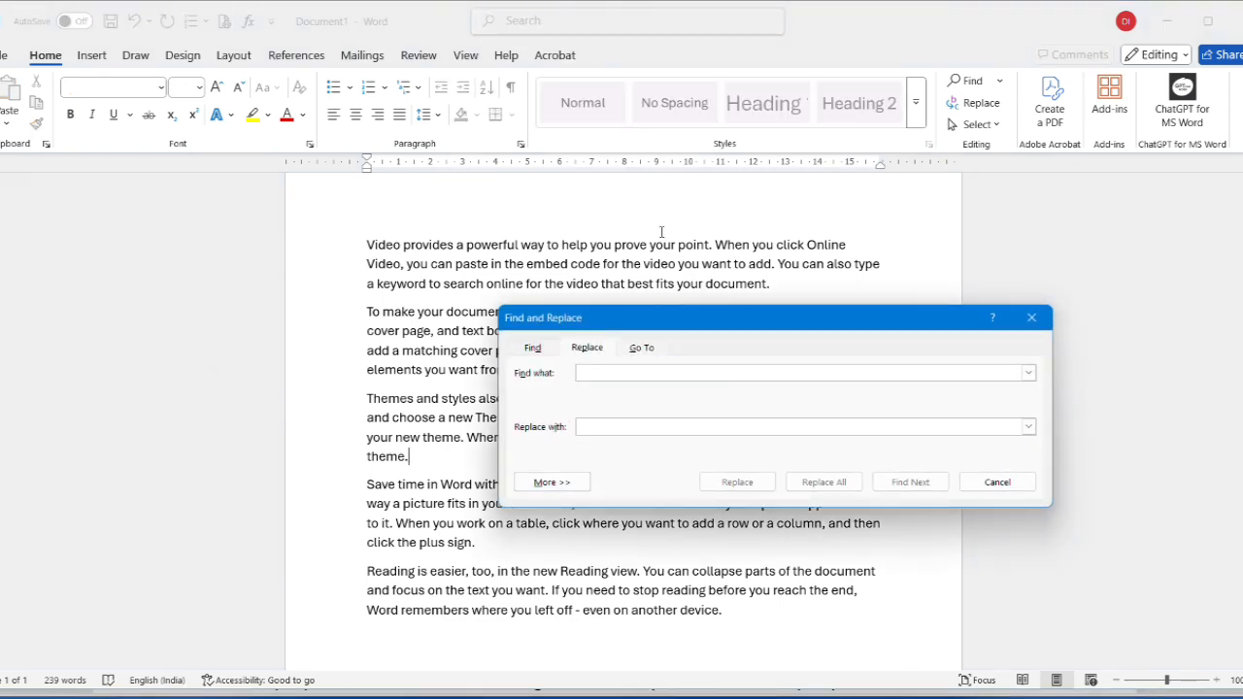
pyautogui.moveTo(631, 328); pyautogui.dragTo(529, 359)
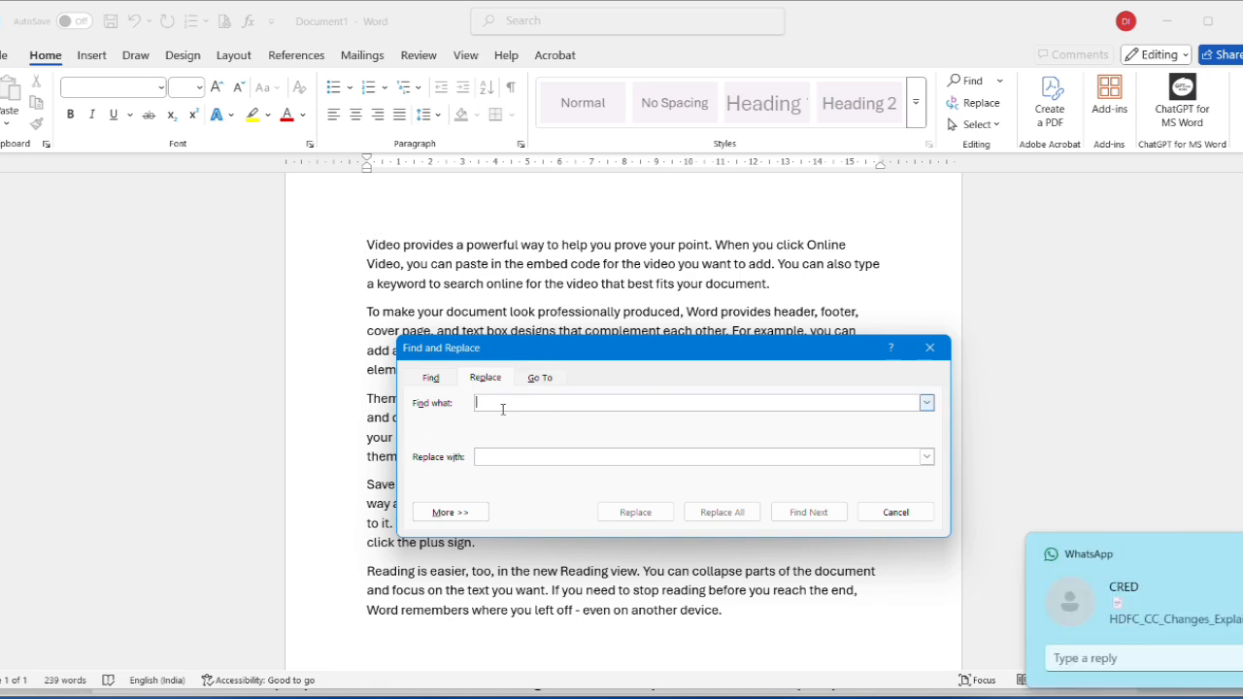
pyautogui.write('Video')
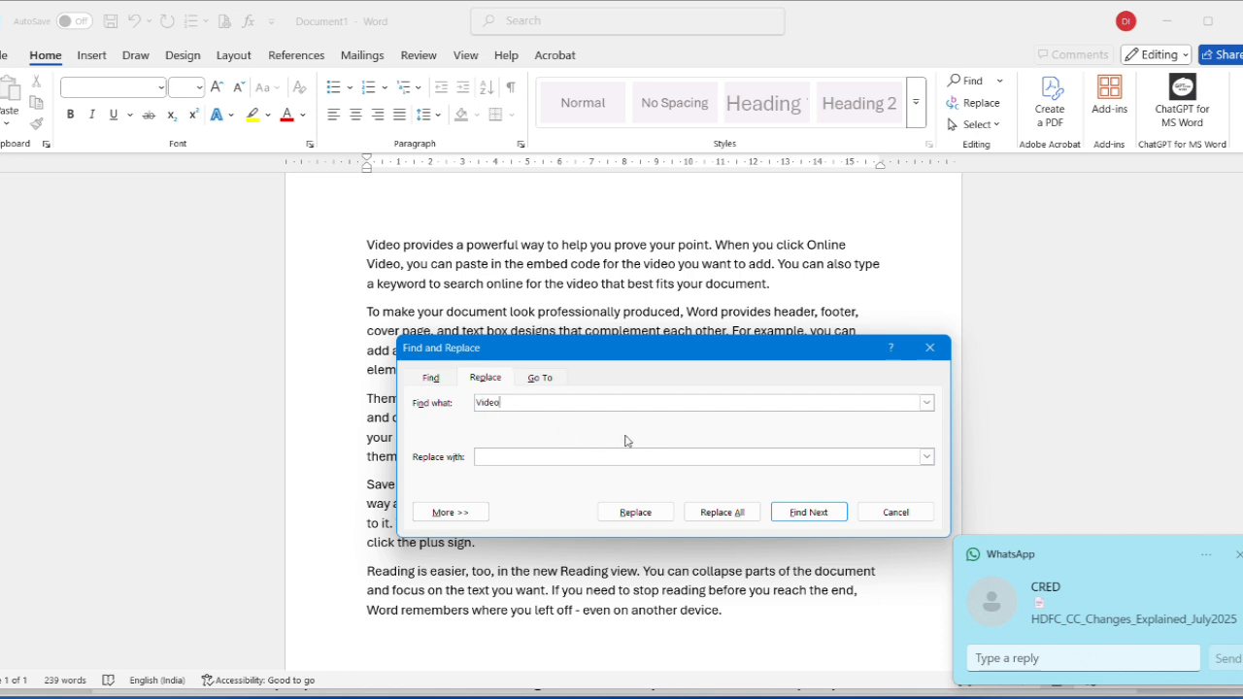
pyautogui.click(533, 454)
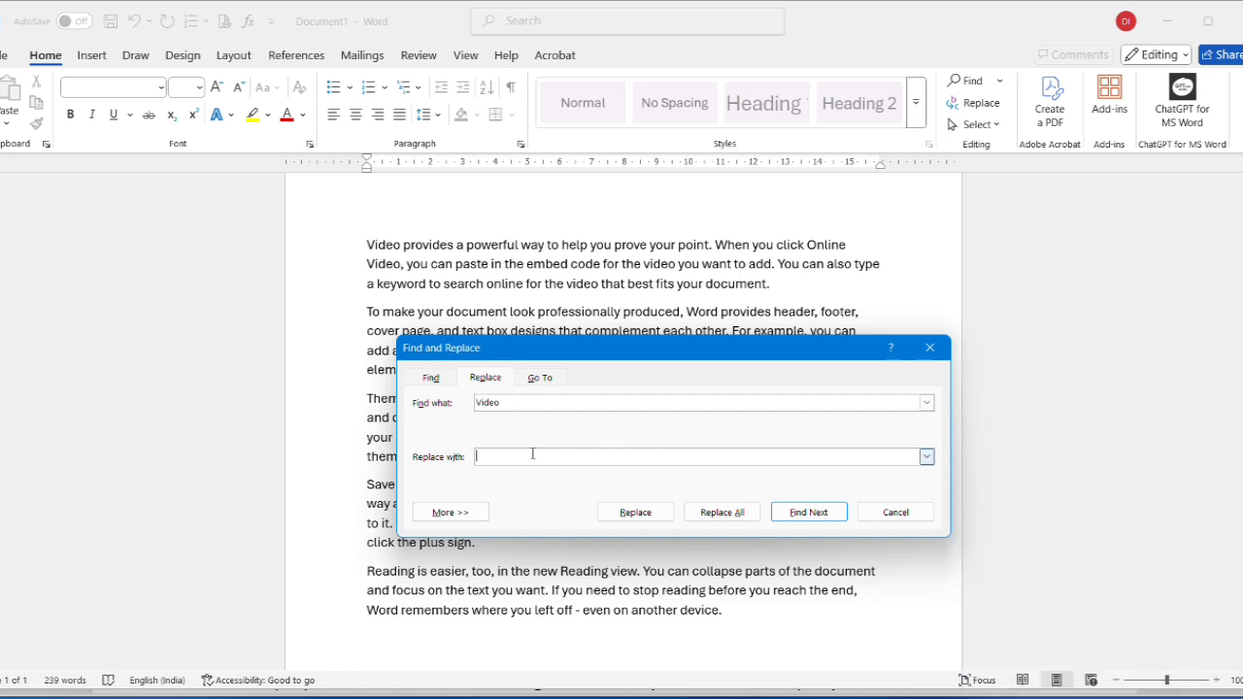
pyautogui.click(805, 517)
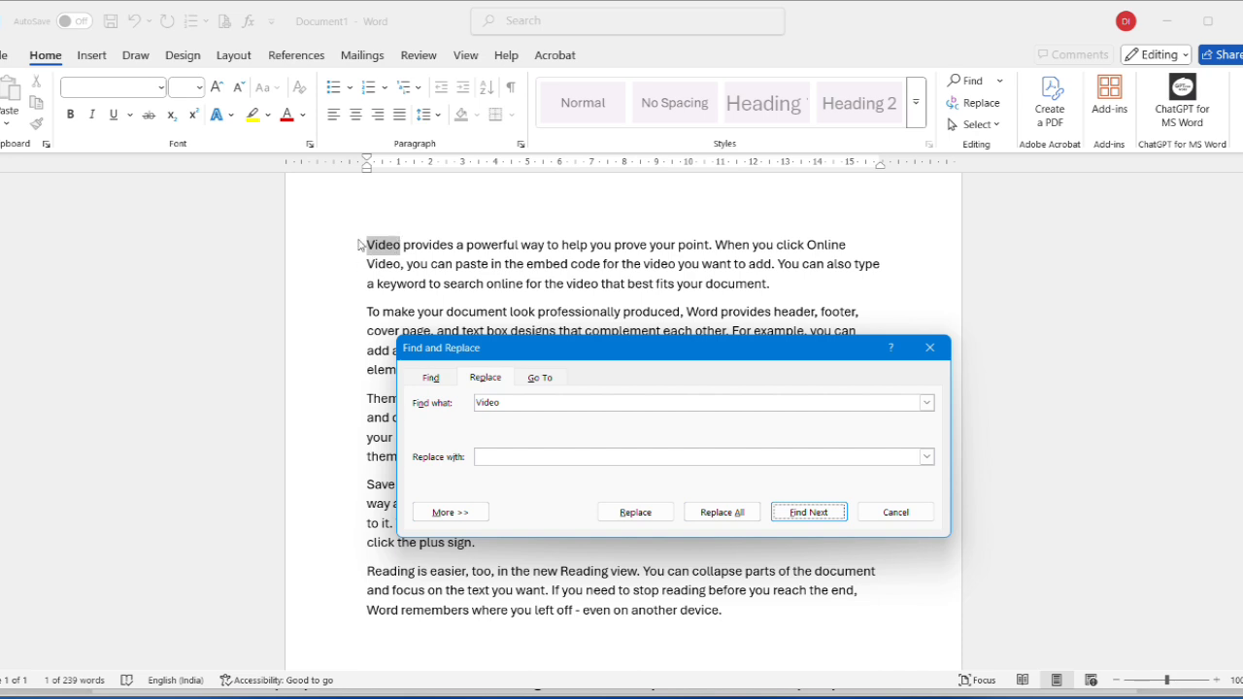
# - Step through the remaining occurrences of "Video", keeping the dialog clear of the first paragraph
pyautogui.click(507, 402)
pyautogui.moveTo(507, 402); pyautogui.dragTo(451, 404)
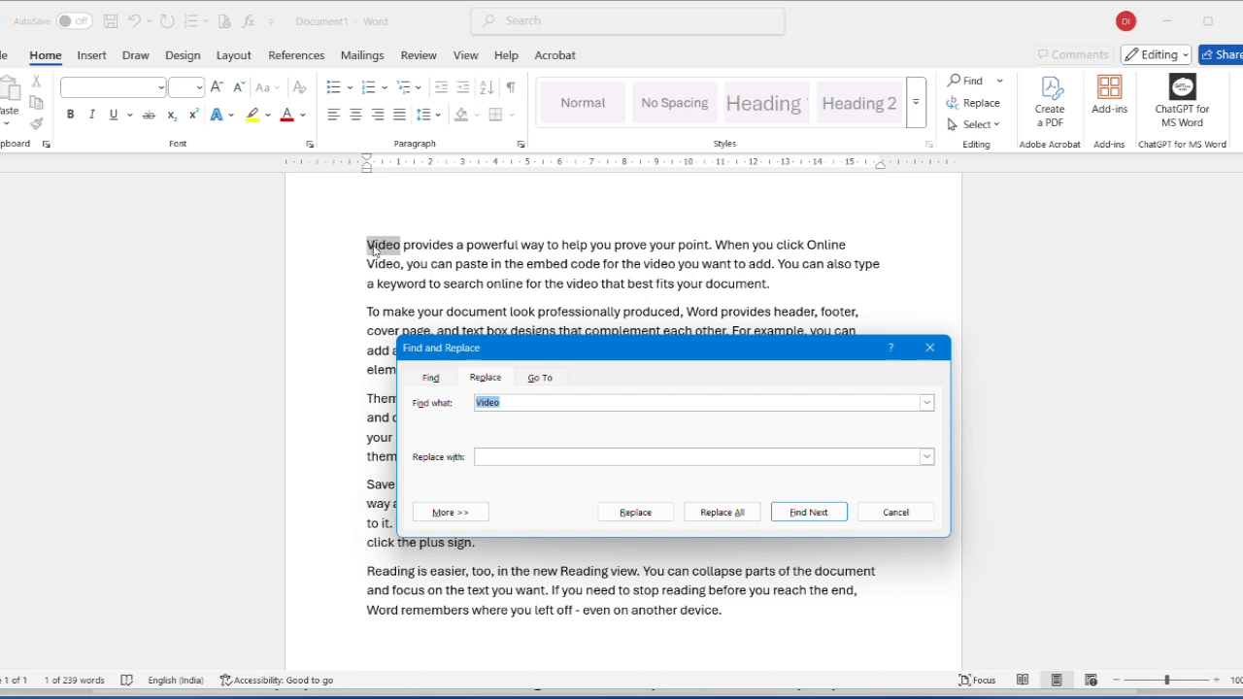
pyautogui.click(809, 512)
pyautogui.moveTo(685, 343); pyautogui.dragTo(689, 433)
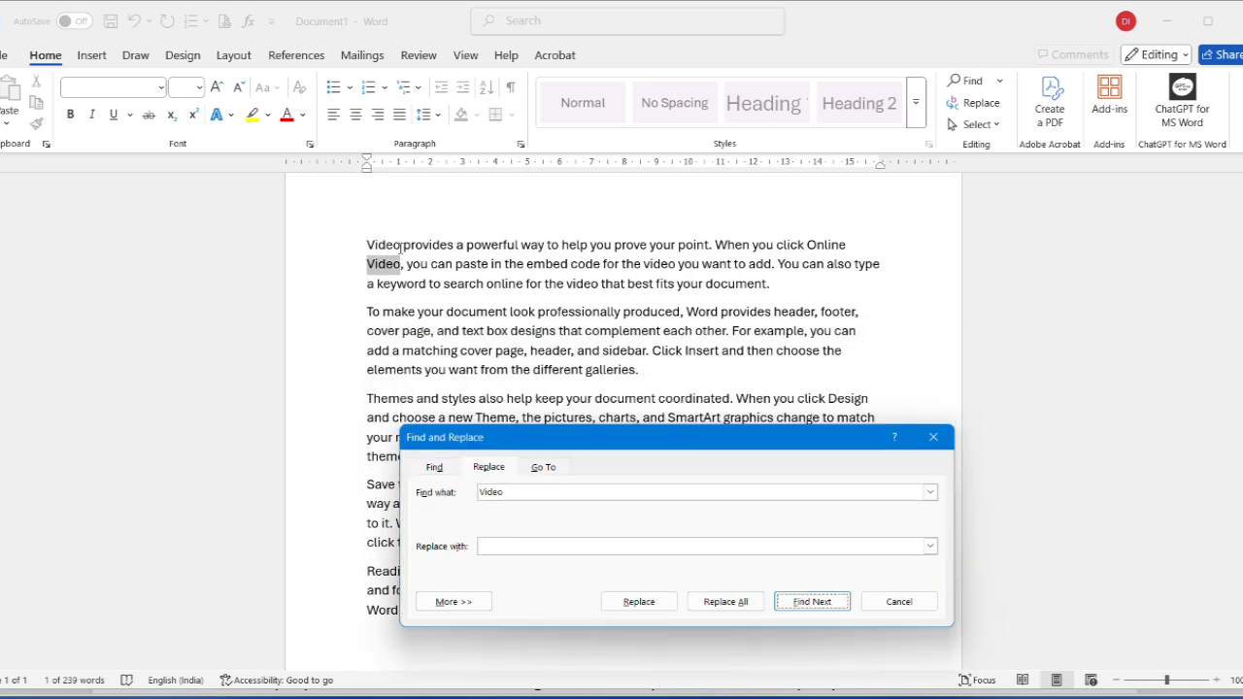
pyautogui.click(795, 607)
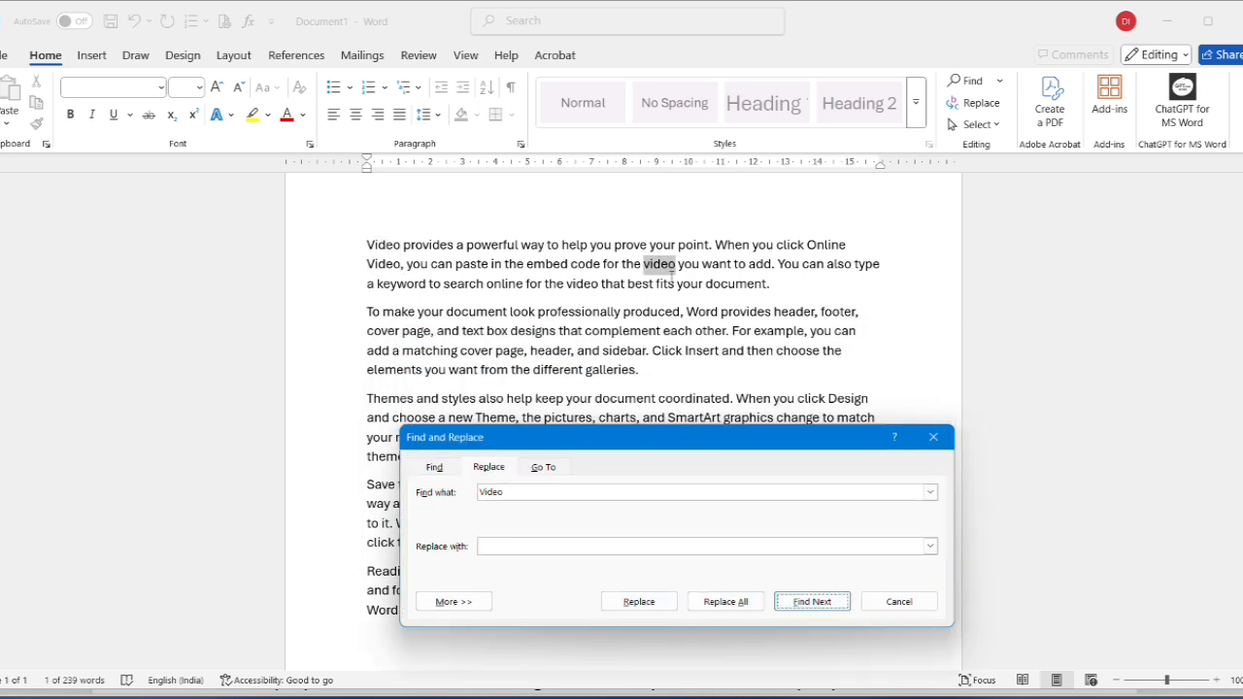
pyautogui.click(827, 607)
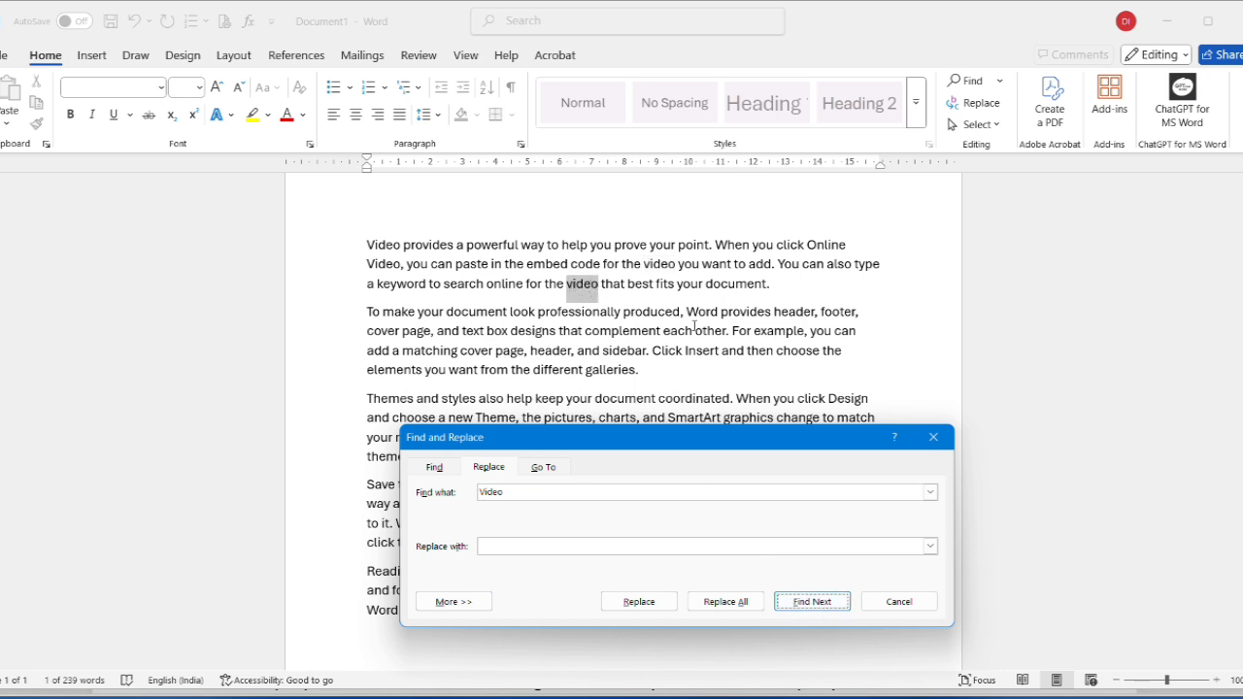
# - Replace only the currently found "video" in the first paragraph with "Audio" and check the text
pyautogui.click(493, 546)
pyautogui.write('Audio')
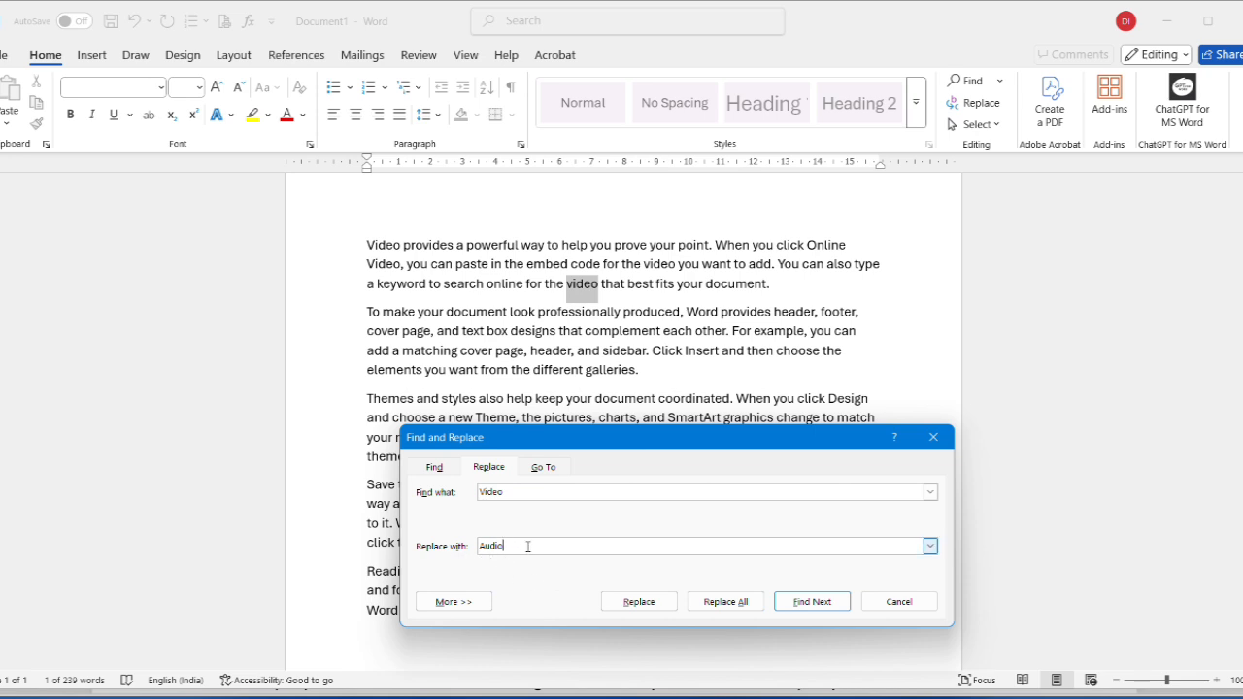
pyautogui.click(661, 606)
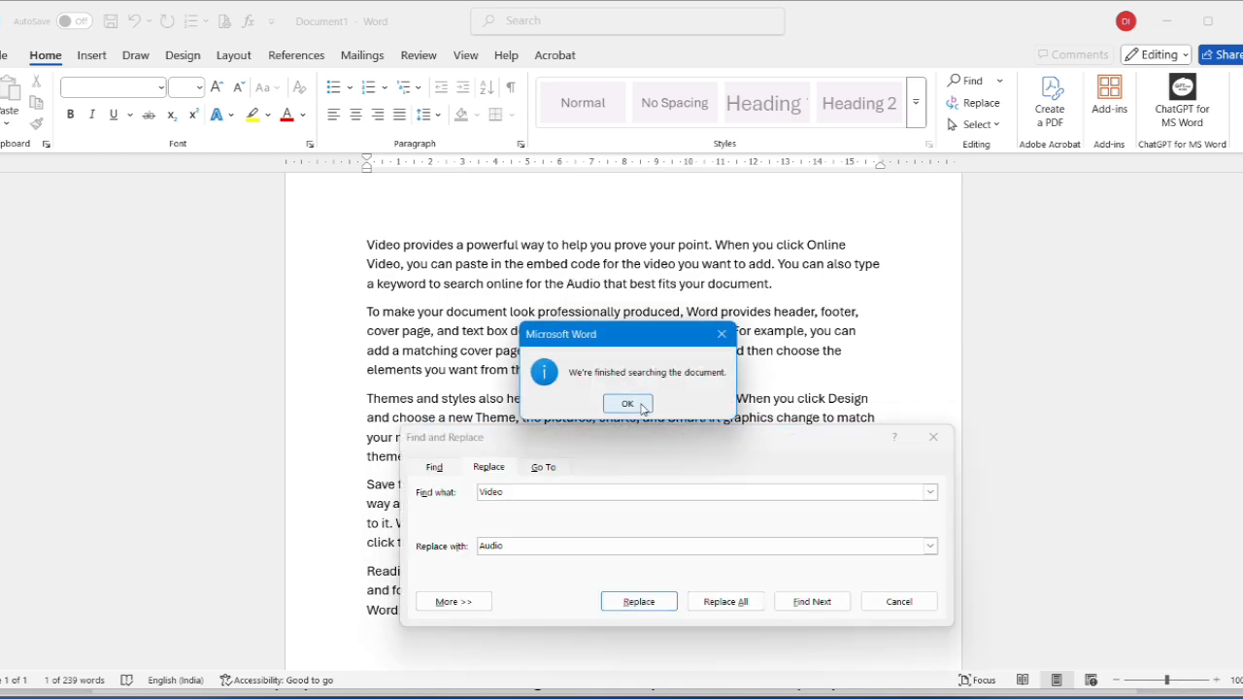
pyautogui.click(641, 408)
pyautogui.scroll(5, 470, 262)
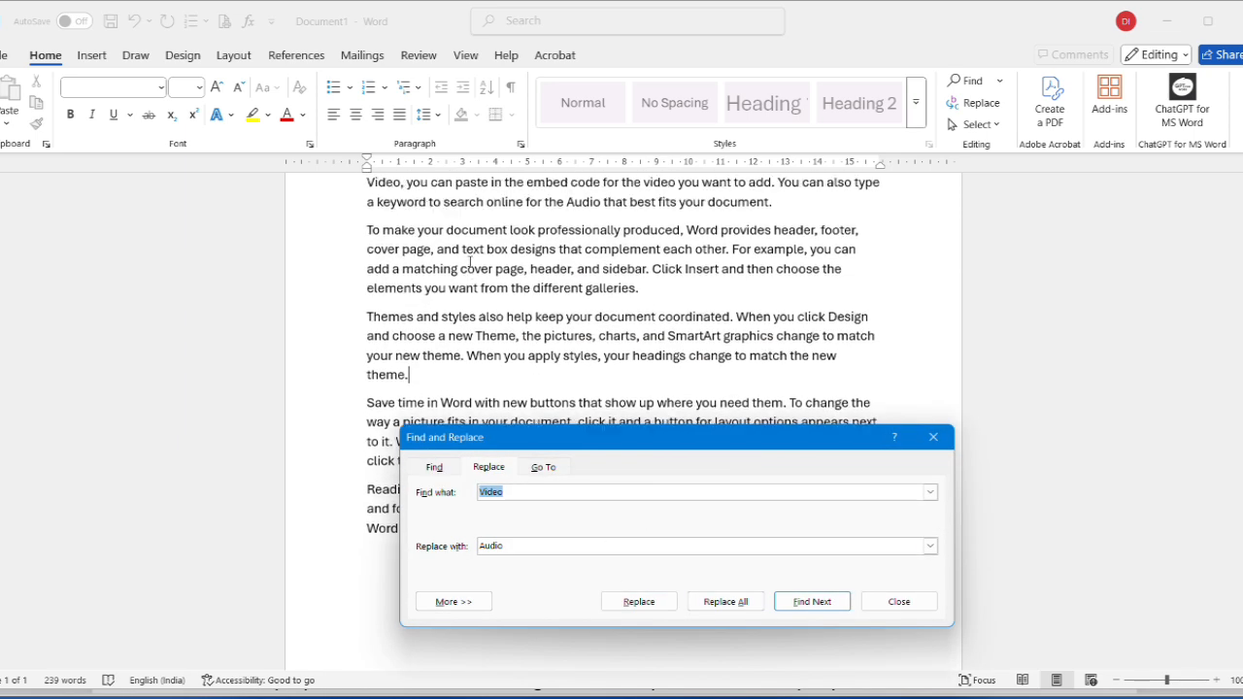
pyautogui.scroll(2, 470, 262)
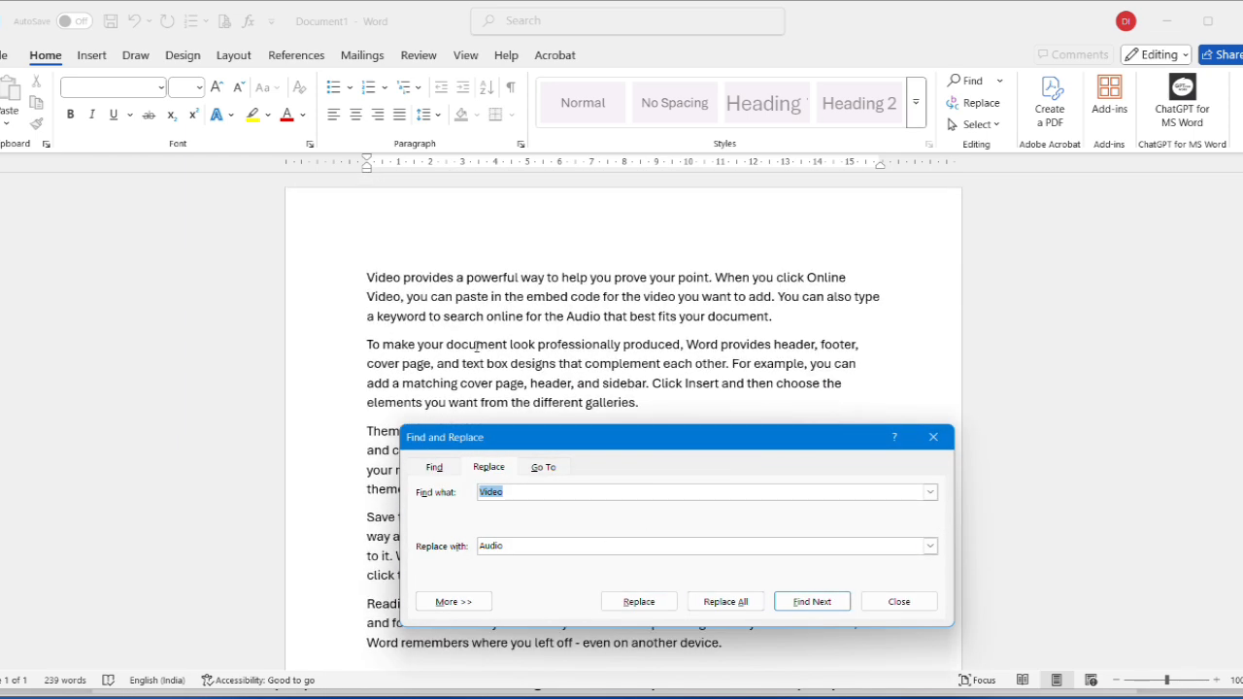
# - Replace all remaining occurrences of "Video" with "Audio" and close Find and Replace
pyautogui.click(725, 603)
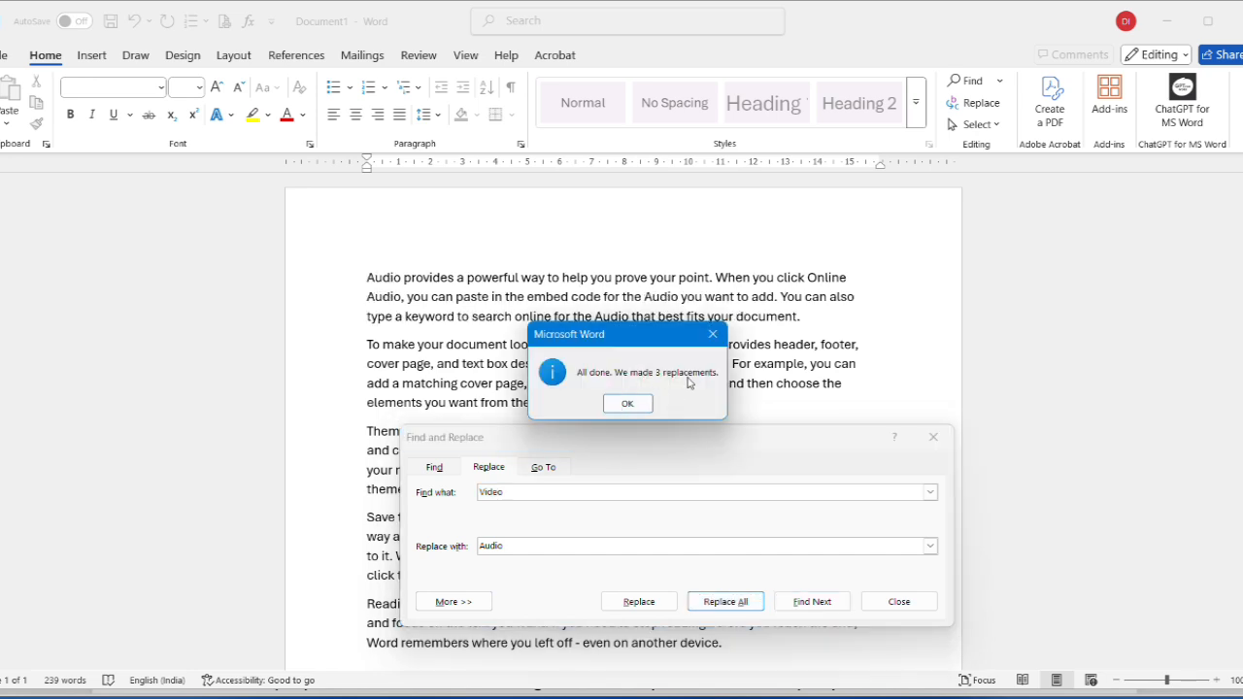
pyautogui.click(629, 404)
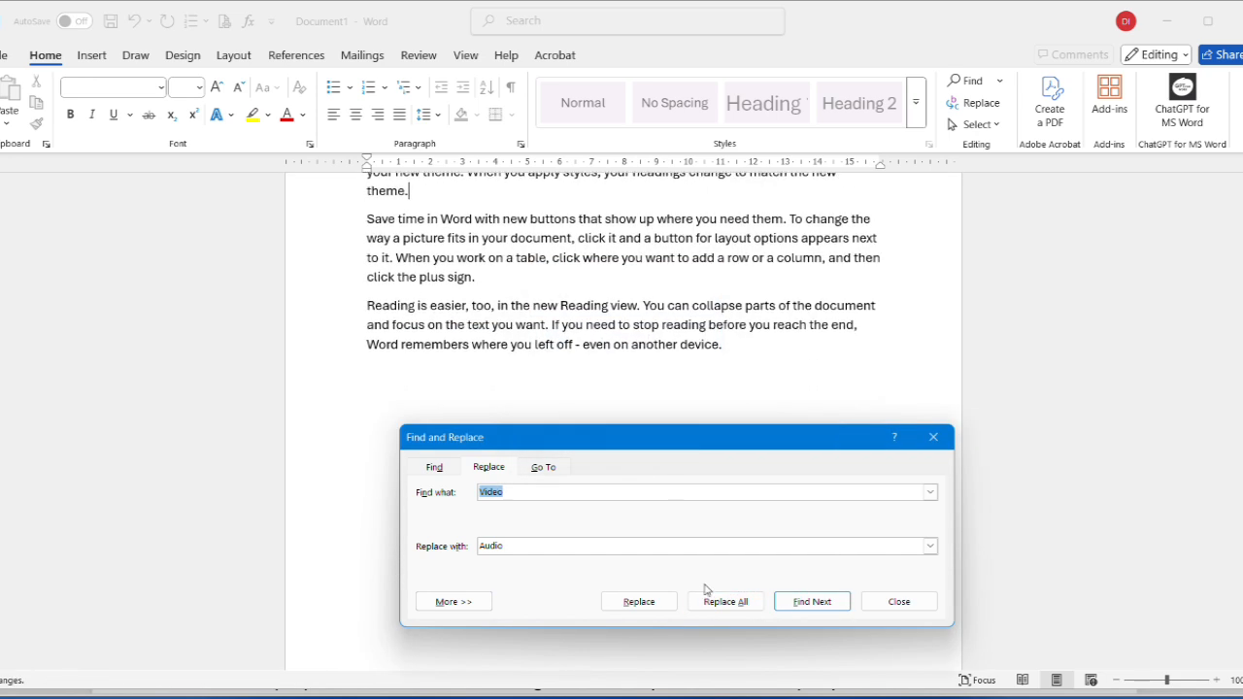
pyautogui.click(933, 437)
# - Highlight the first three occurrences of "Audio" in the first paragraph in yellow
pyautogui.scroll(5, 895, 444)
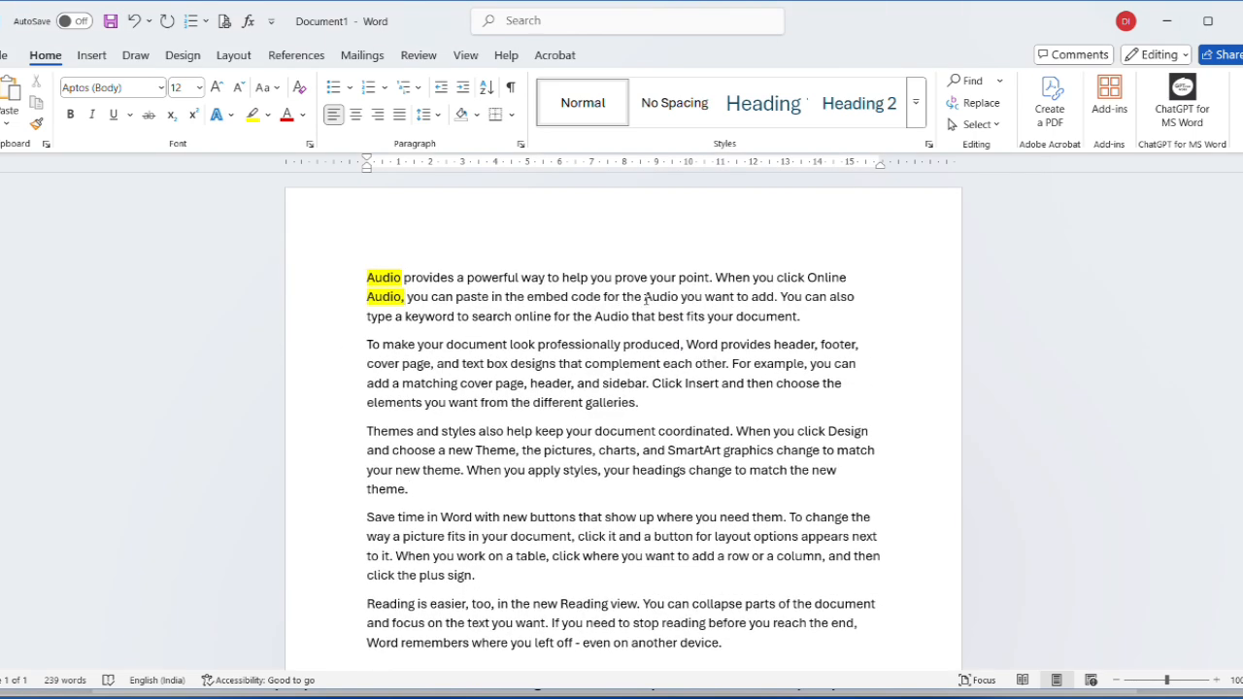
pyautogui.moveTo(646, 299); pyautogui.dragTo(679, 299)
pyautogui.click(253, 114)
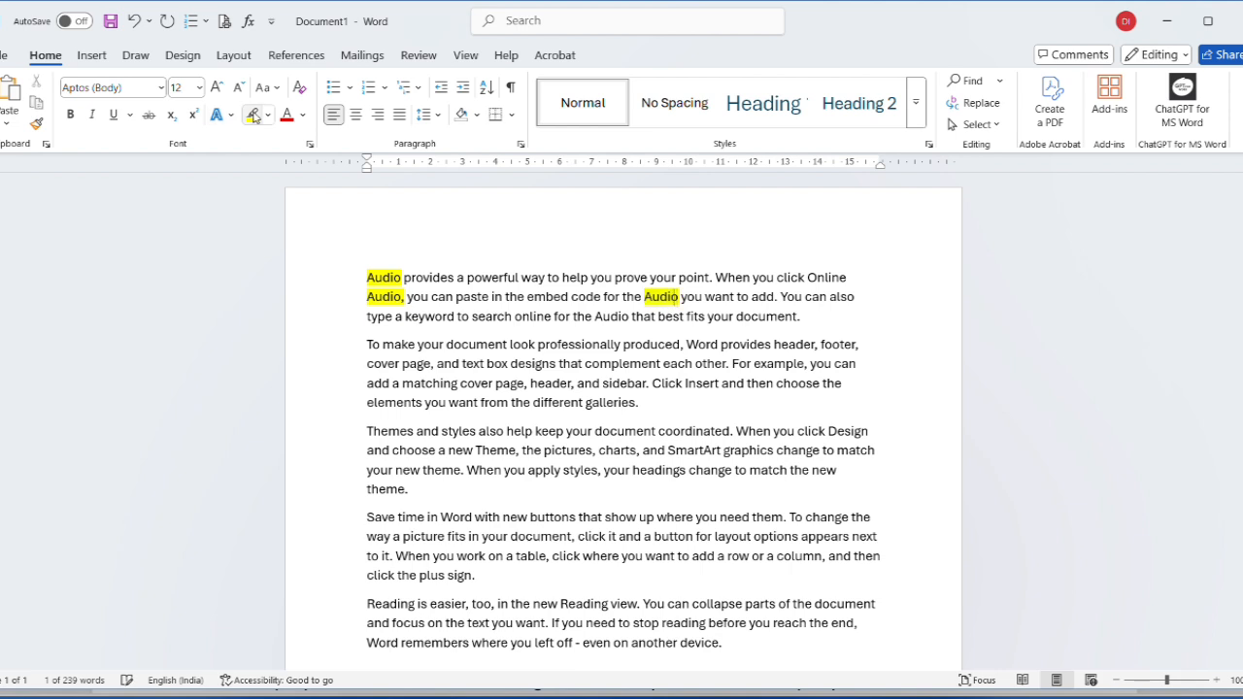
pyautogui.press('Right')
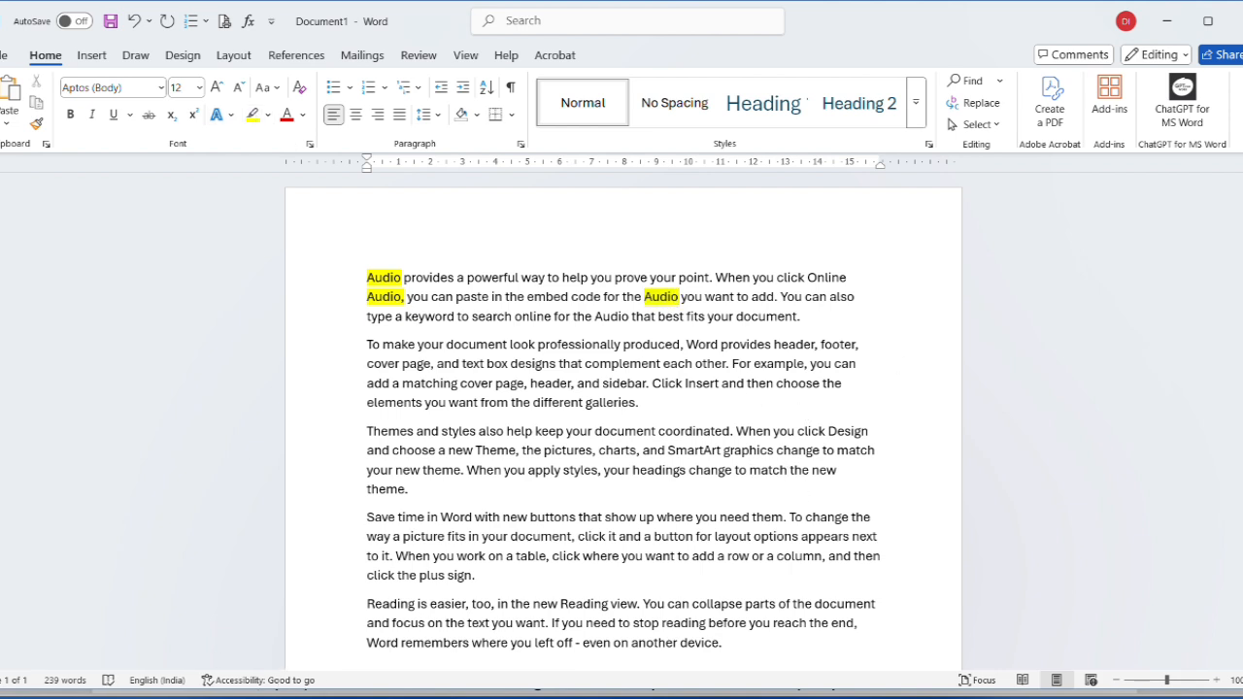
# - Check the tasks of exercise 14 in the COA SYLLABUS PDF and return to the Word document
pyautogui.click(488, 697)
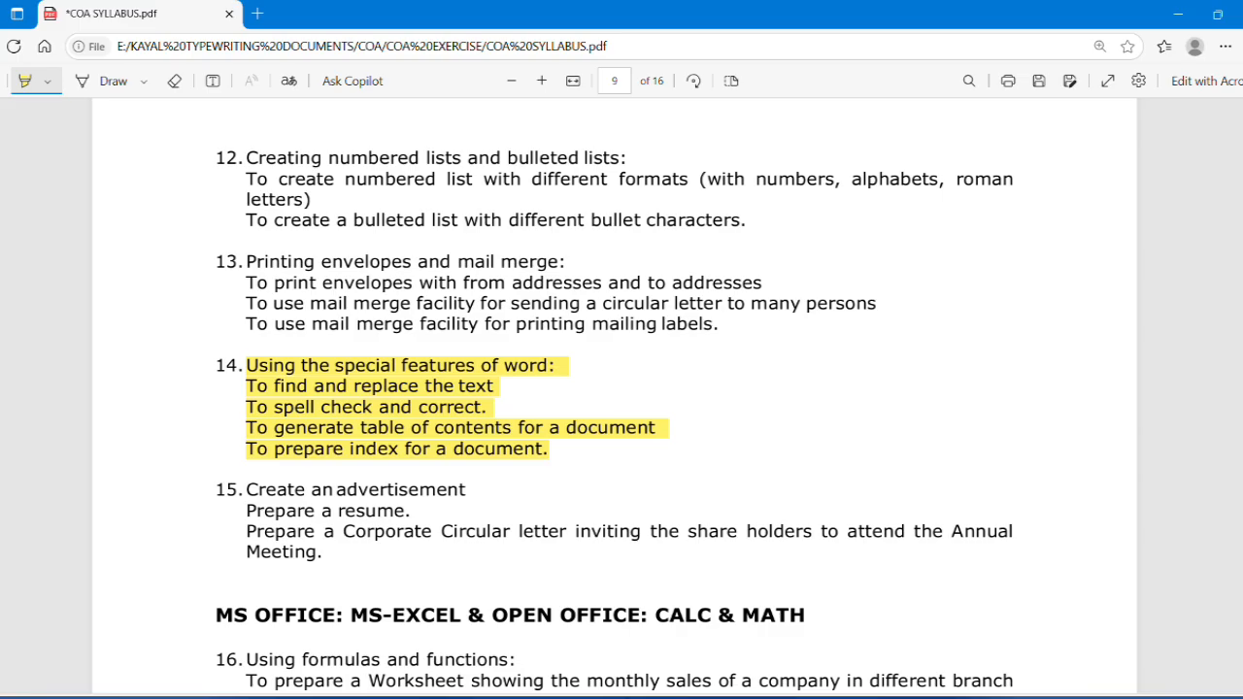
pyautogui.hotkey('alt', 'Tab')
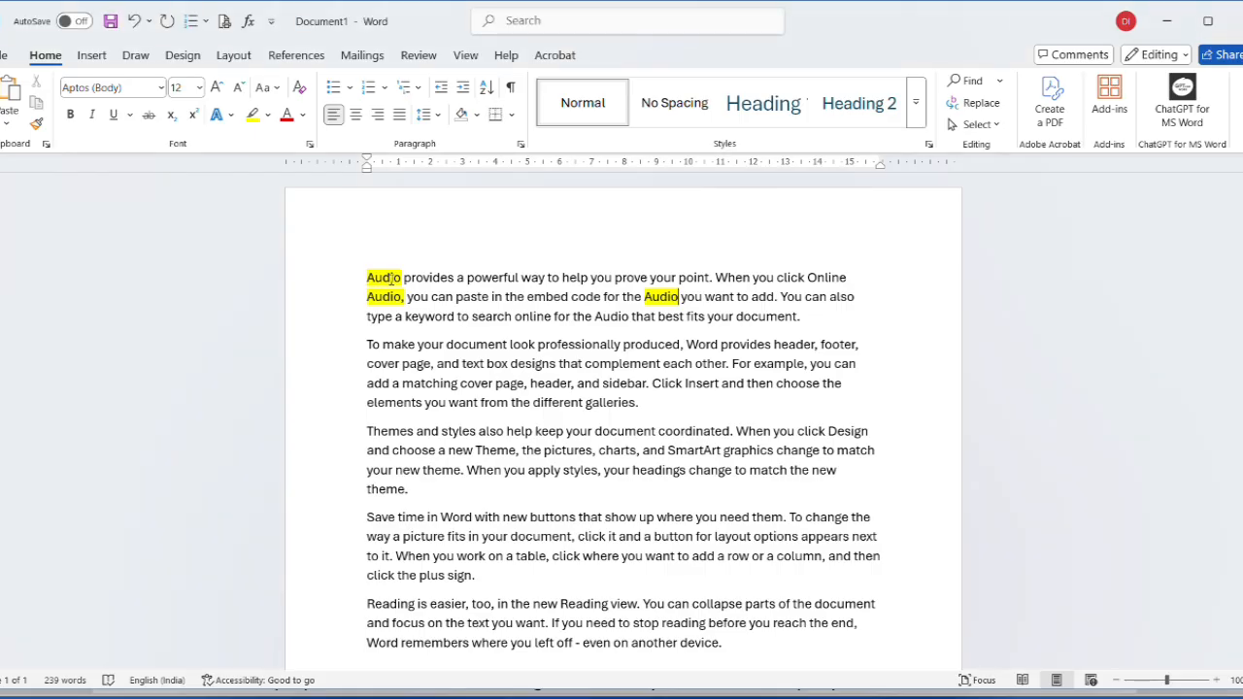
# - Misspell four words in the second paragraph: "meke" for make, "mitching" for matching, "dofferent" for different and "eiample" for example
pyautogui.click(400, 346)
pyautogui.press('BackSpace')
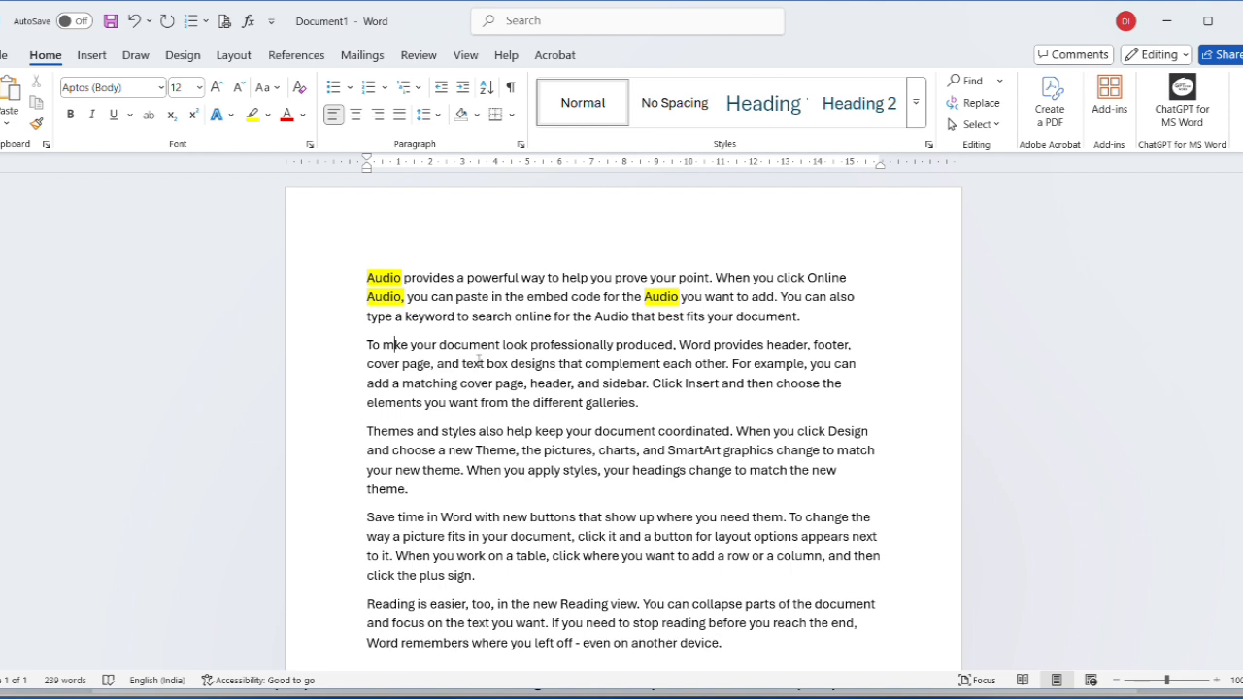
pyautogui.write('e')
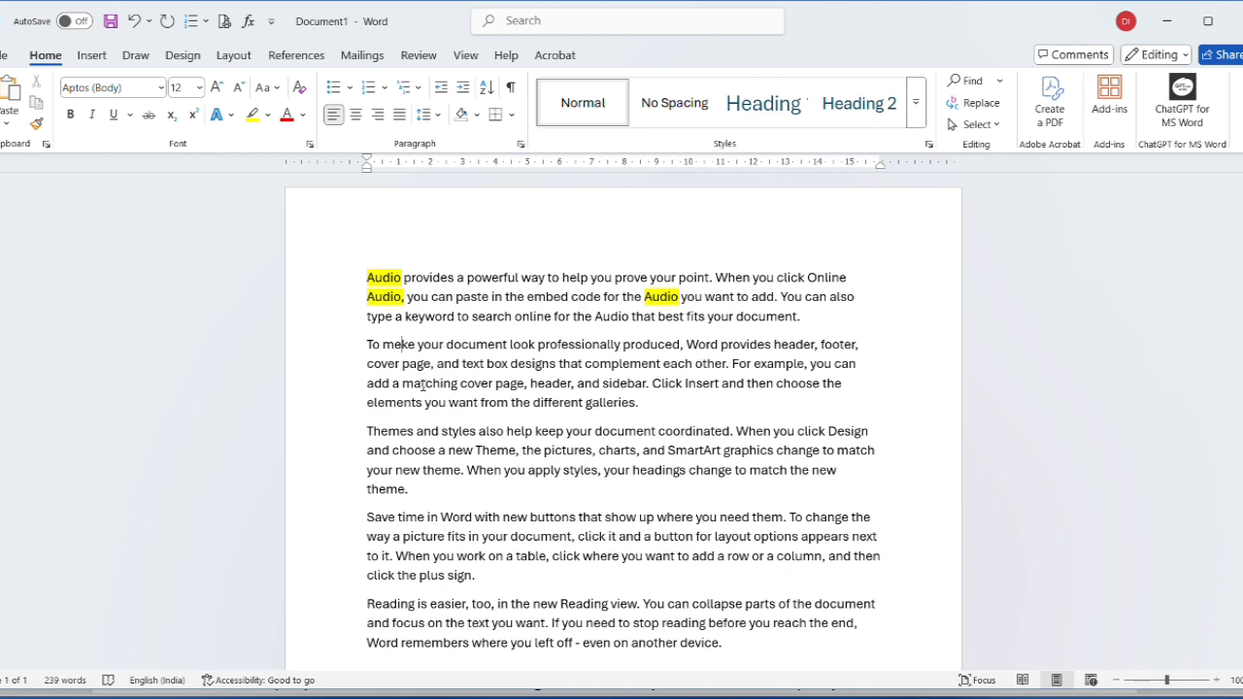
pyautogui.press('BackSpace')
pyautogui.write('i')
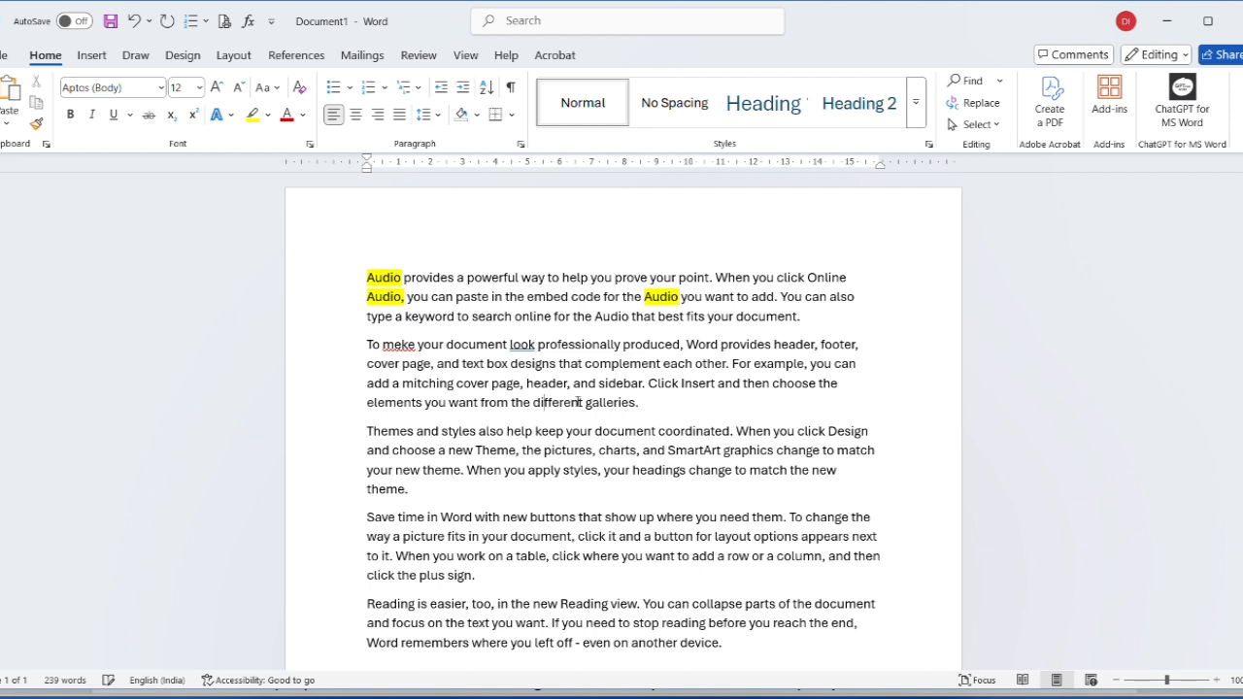
pyautogui.press('BackSpace')
pyautogui.write('o')
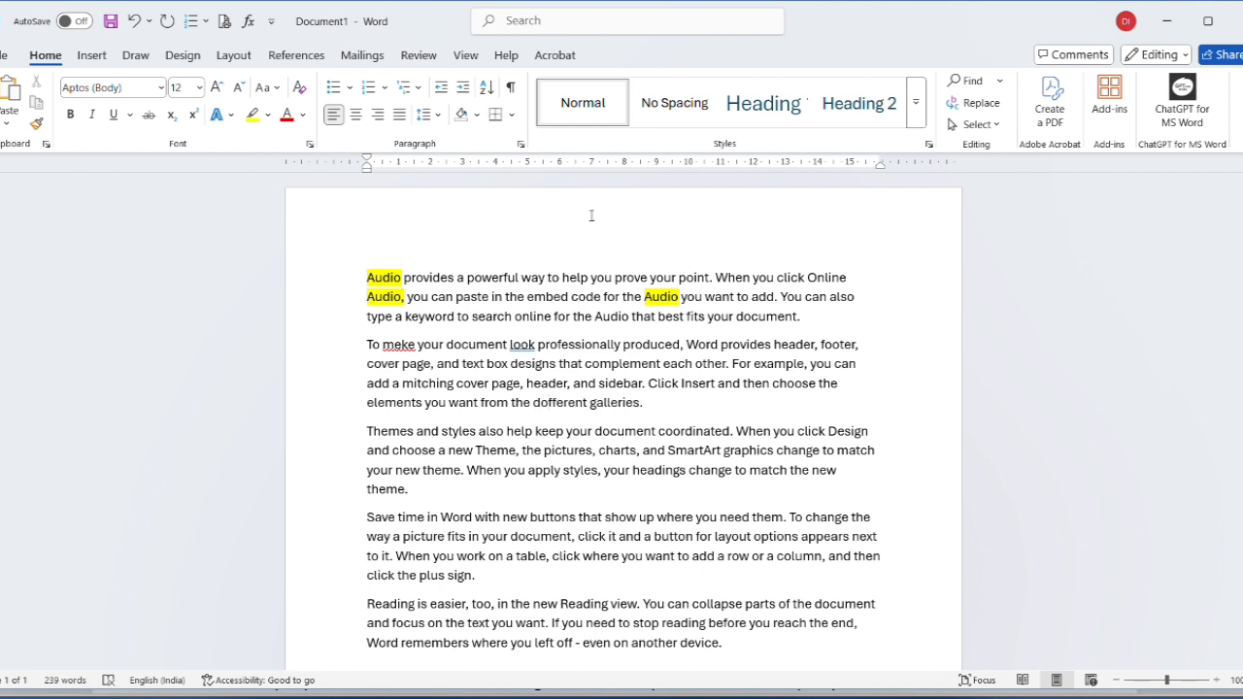
pyautogui.click(766, 363)
pyautogui.press('BackSpace')
pyautogui.write('i')
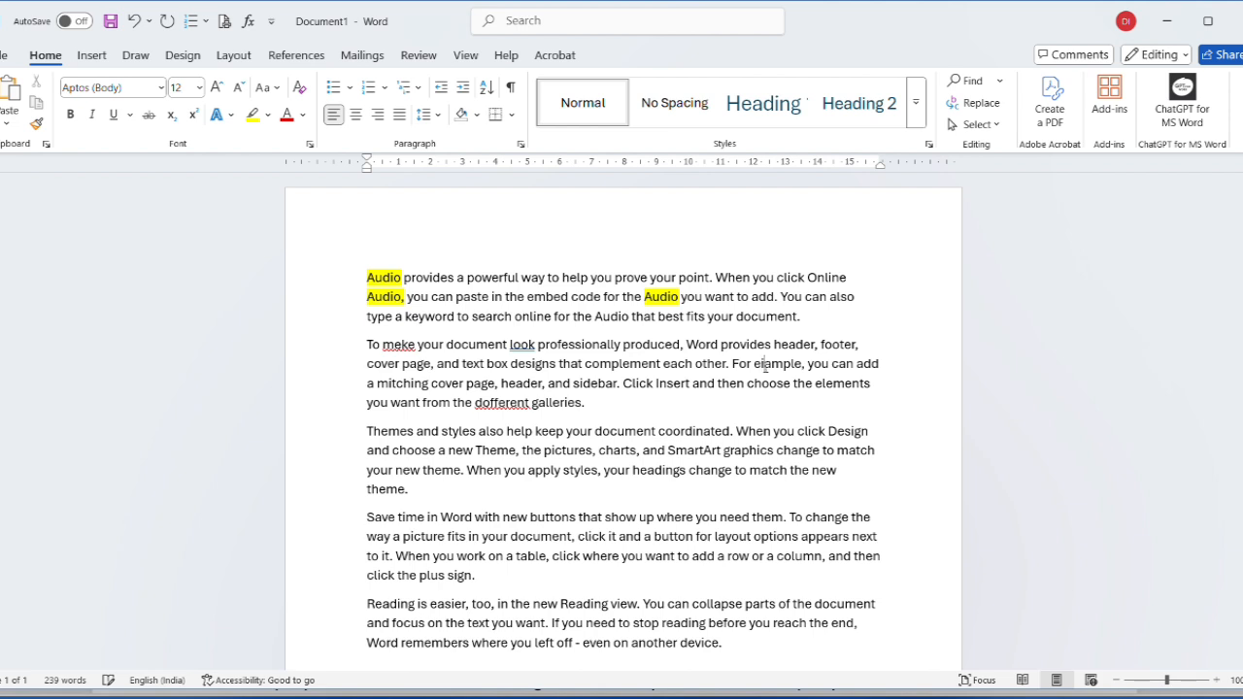
# - Change the word "styles" in the last sentence of the third paragraph to "stoles"
pyautogui.click(684, 454)
pyautogui.click(576, 472)
pyautogui.press('BackSpace')
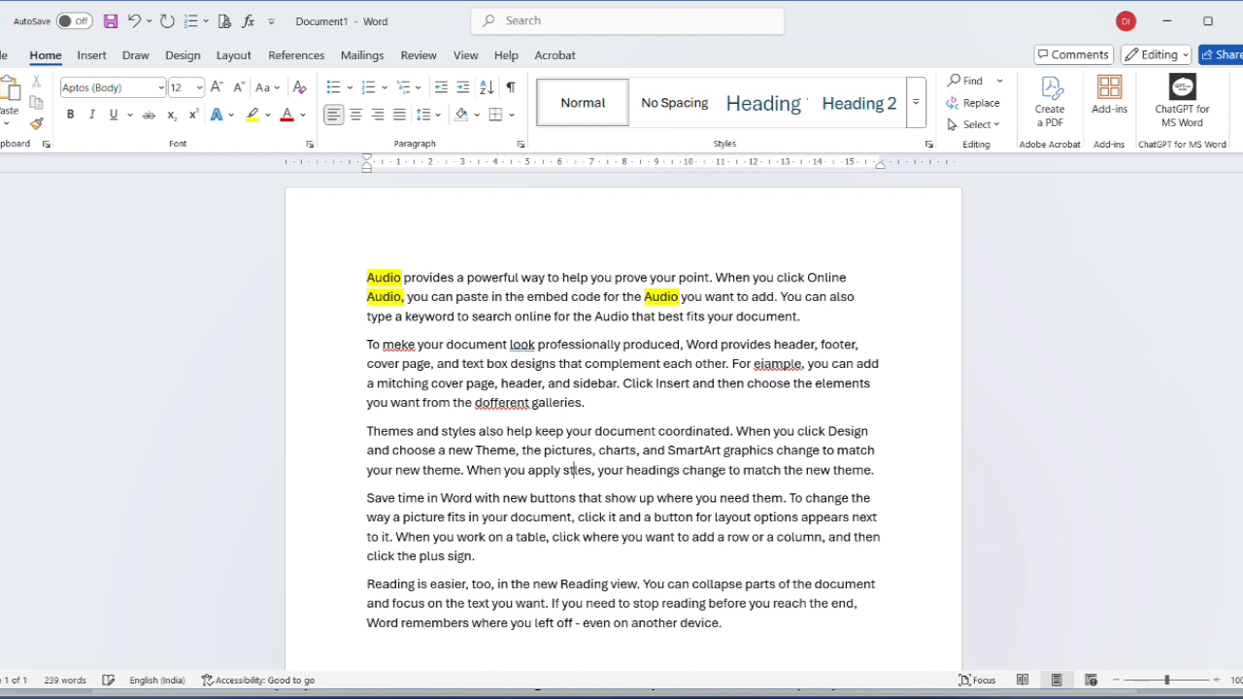
pyautogui.write('a')
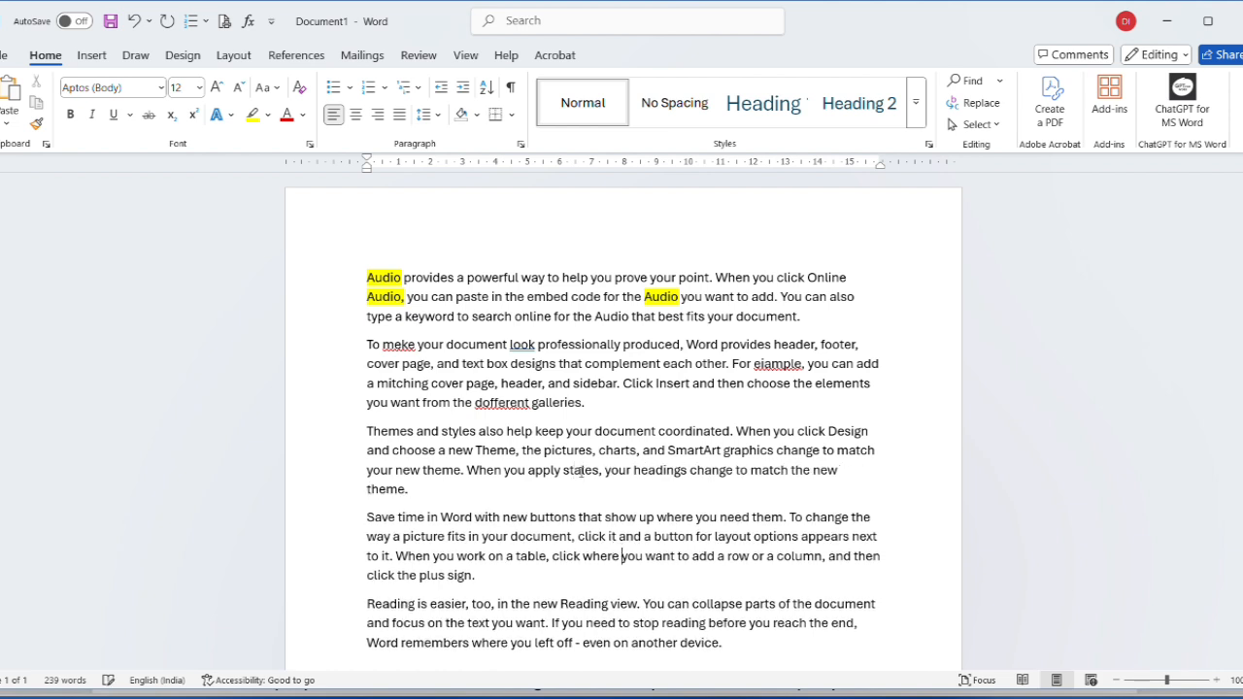
pyautogui.press('BackSpace')
pyautogui.write('o')
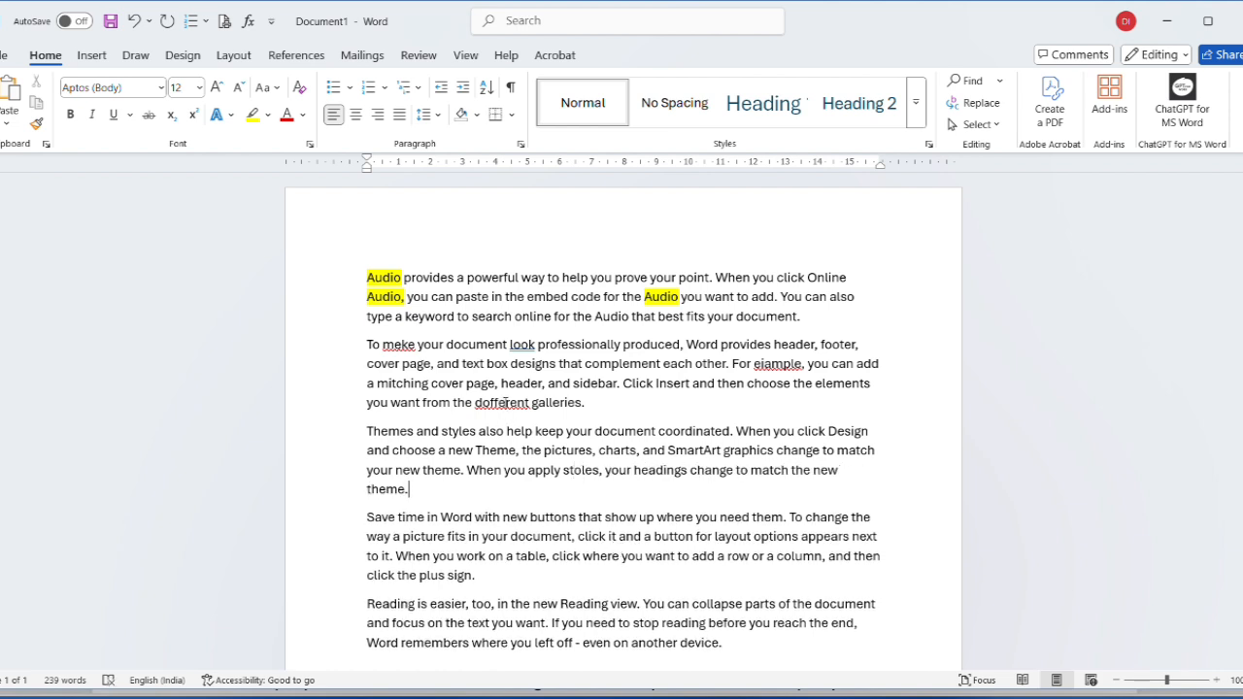
# - Spell-check the document, correcting "dofferent" to "different", "meke" to "make" and "eiample" to "example" in the second paragraph
pyautogui.rightClick(506, 402)
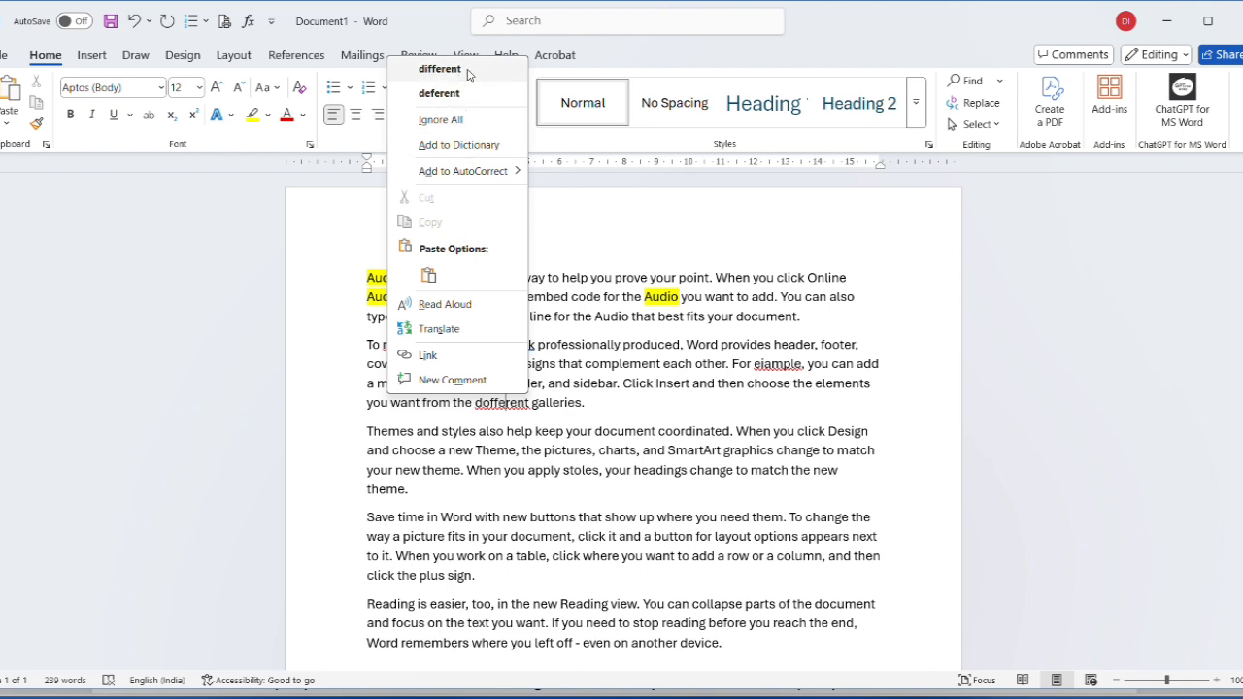
pyautogui.click(480, 121)
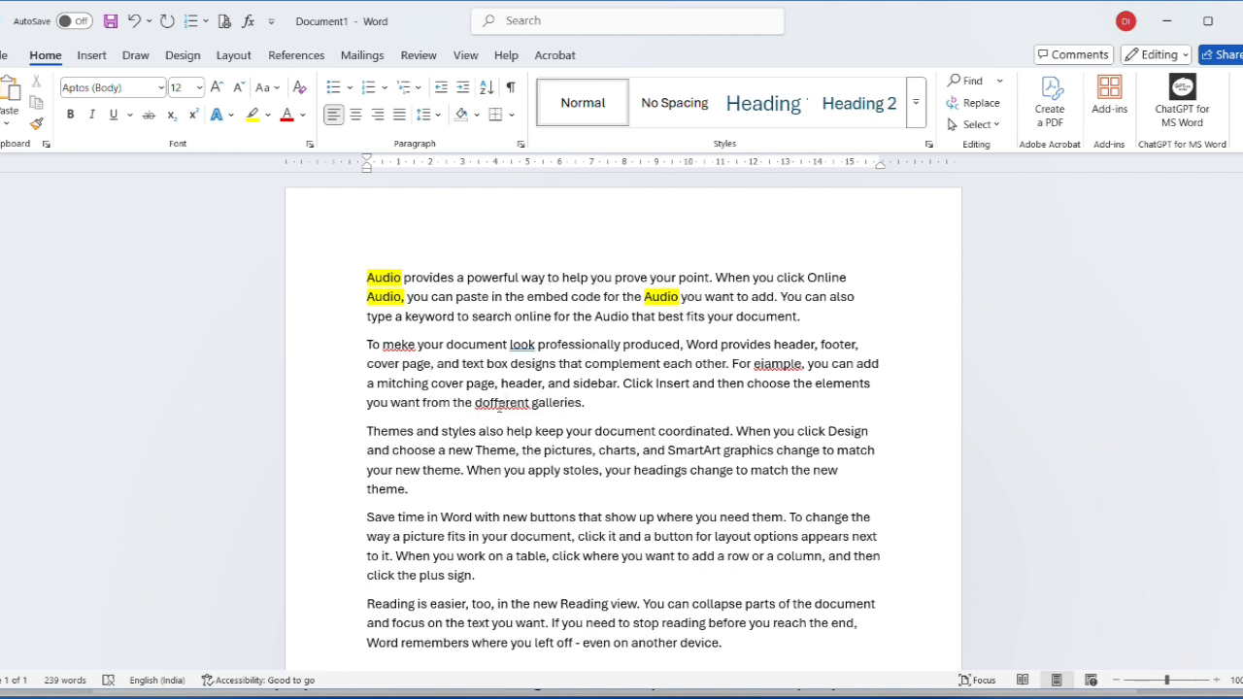
pyautogui.press('F7')
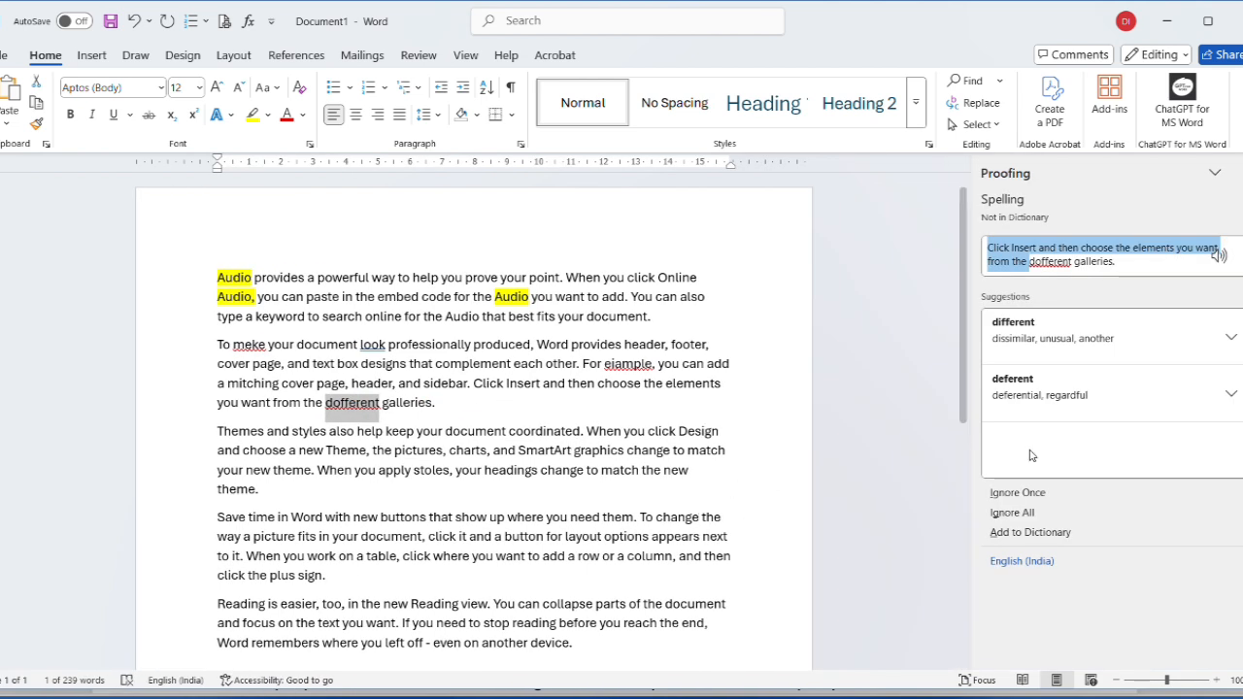
pyautogui.click(1066, 264)
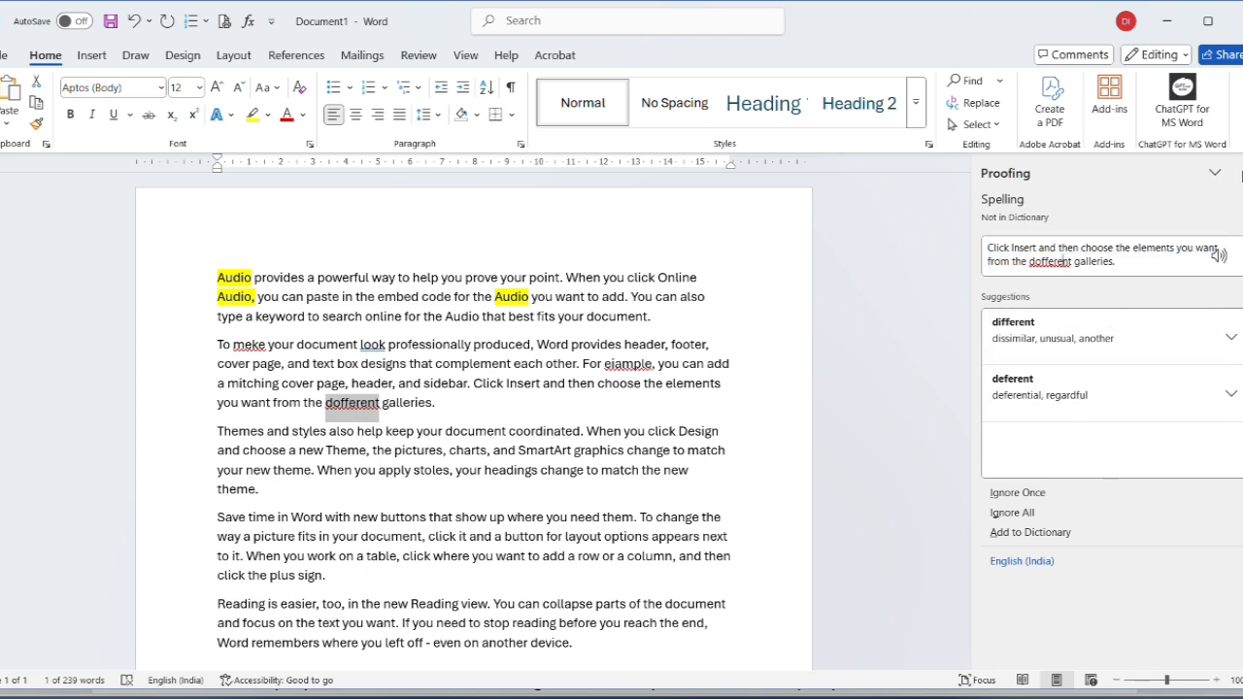
pyautogui.click(1039, 335)
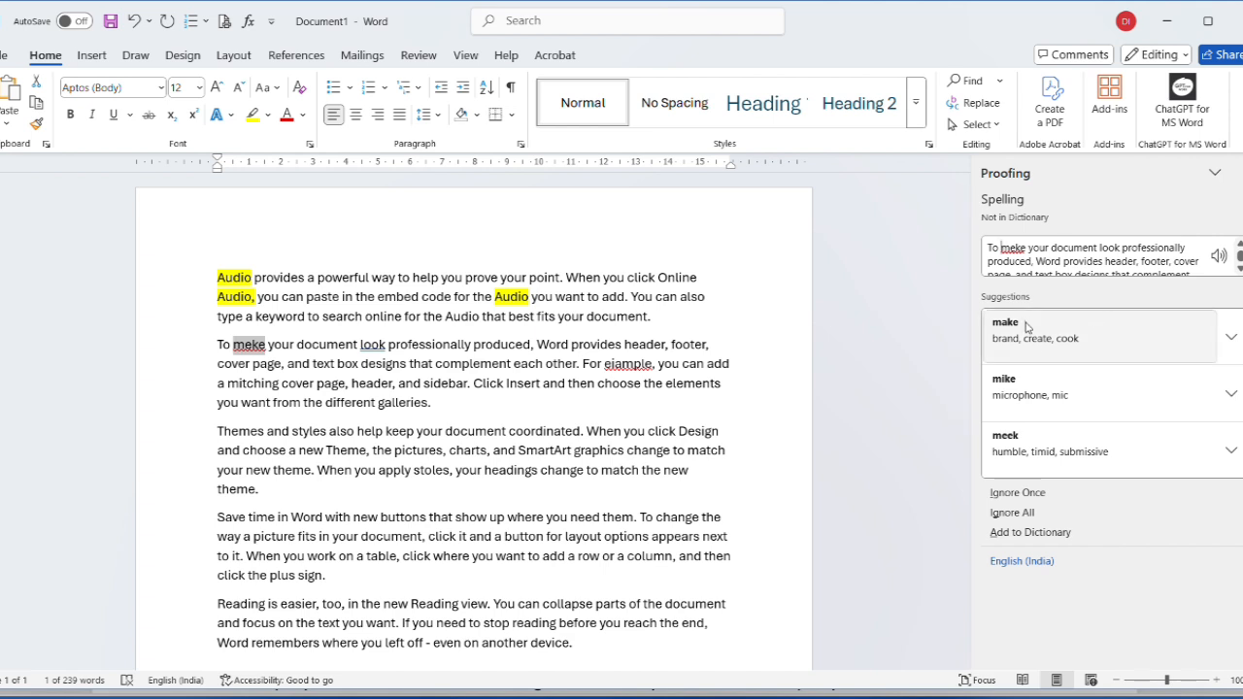
pyautogui.click(1075, 335)
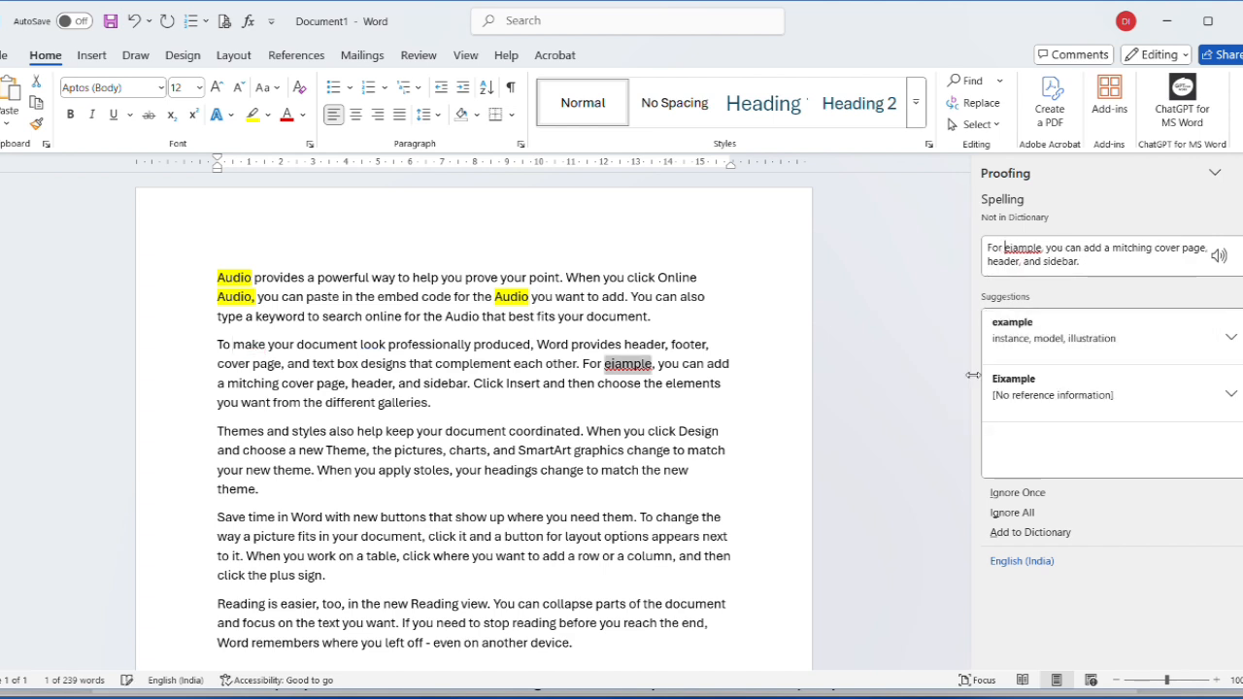
pyautogui.click(1068, 335)
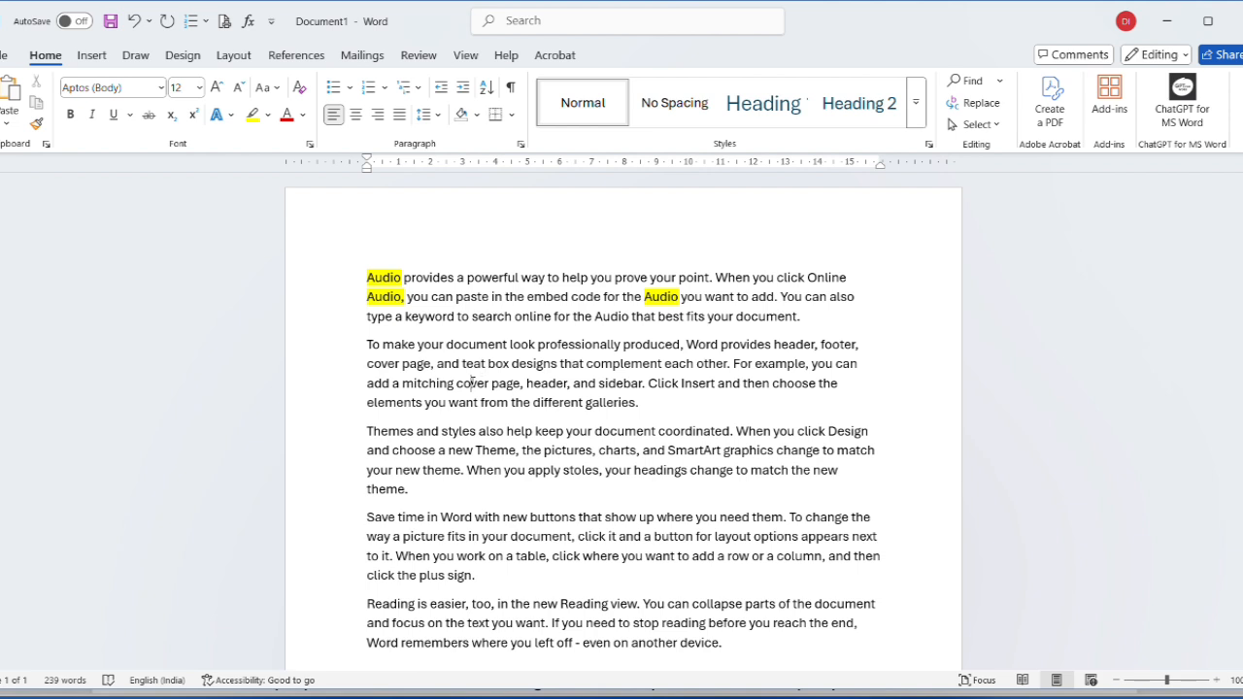
# - Misspell "cover" as "civer" in the second paragraph's "cover page, header, and sidebar" and correct it back using the suggested spelling
pyautogui.press('BackSpace')
pyautogui.write('i')
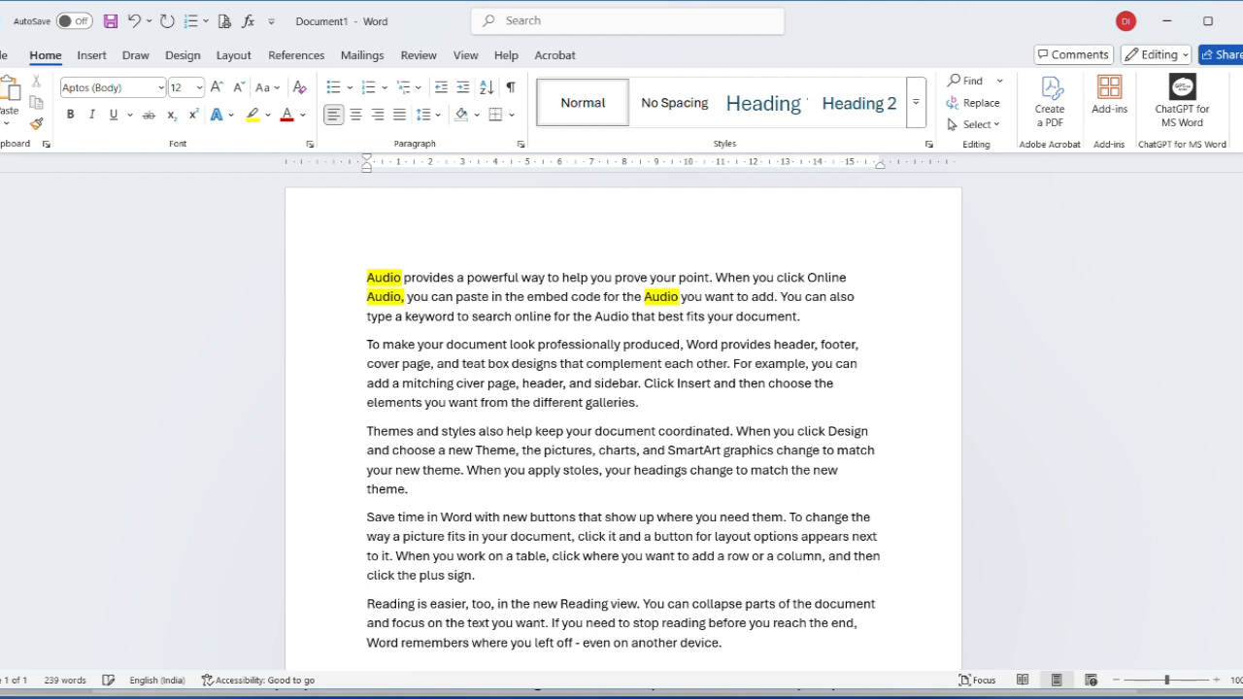
pyautogui.rightClick(471, 387)
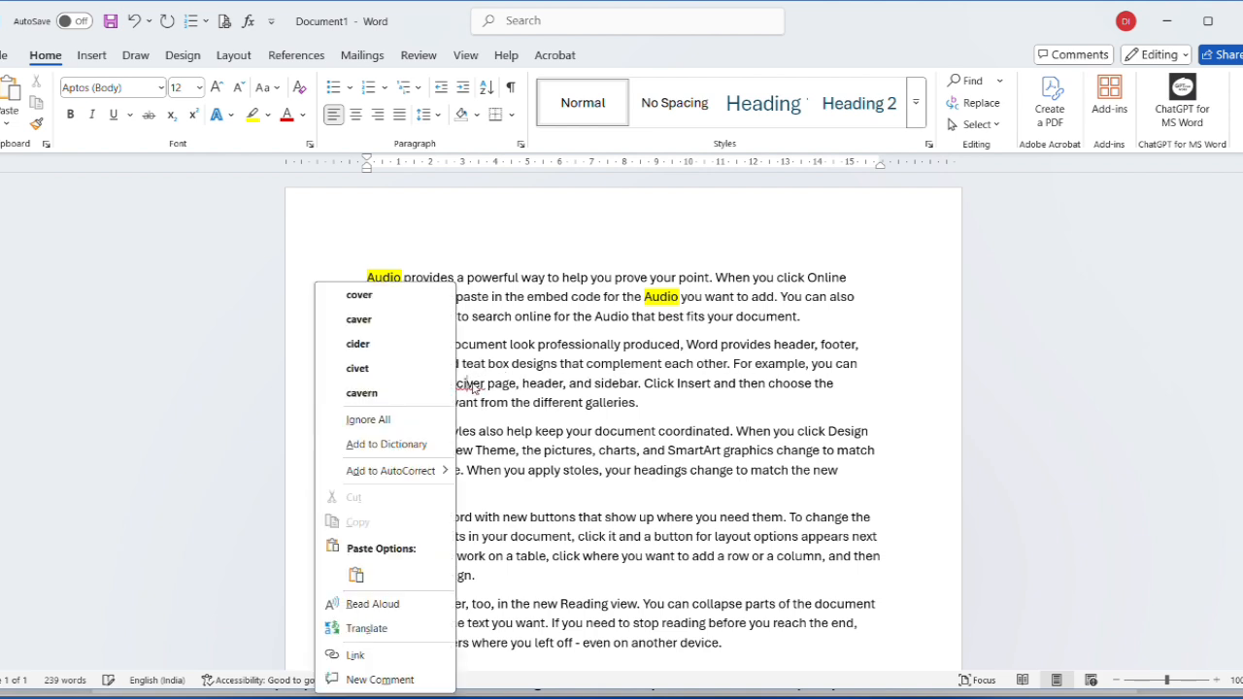
pyautogui.click(389, 303)
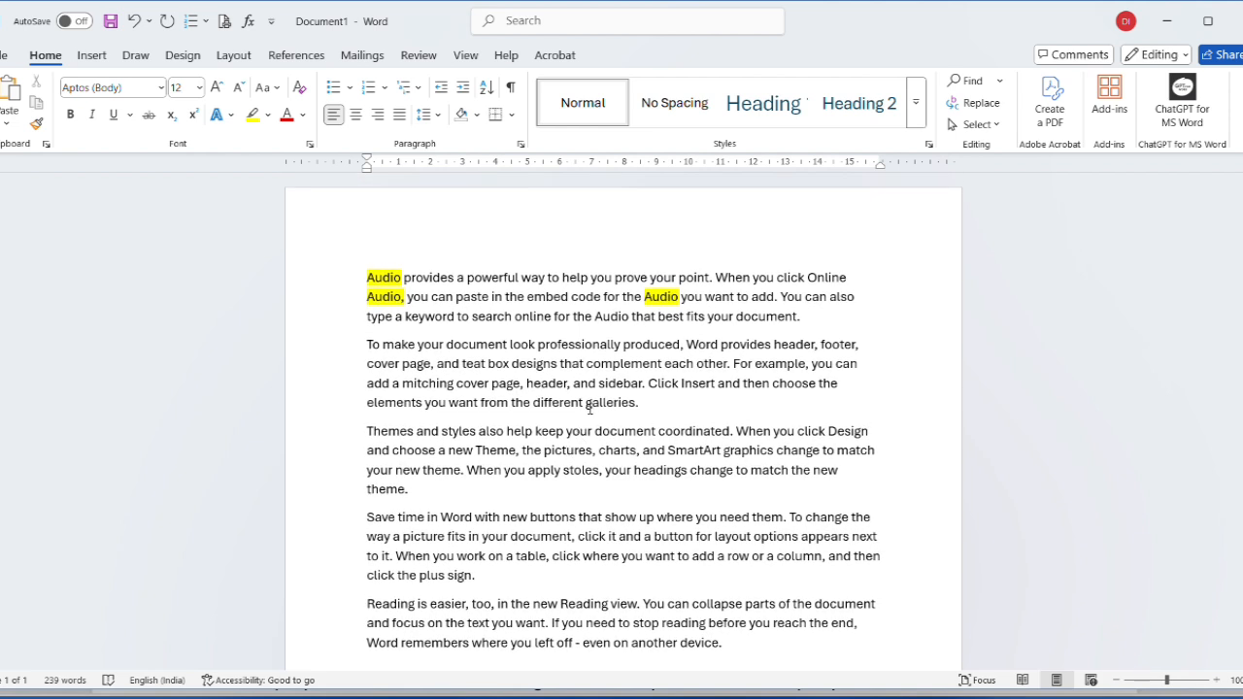
# - Run the spelling and grammar check on the document again and dismiss its message
pyautogui.press('F7')
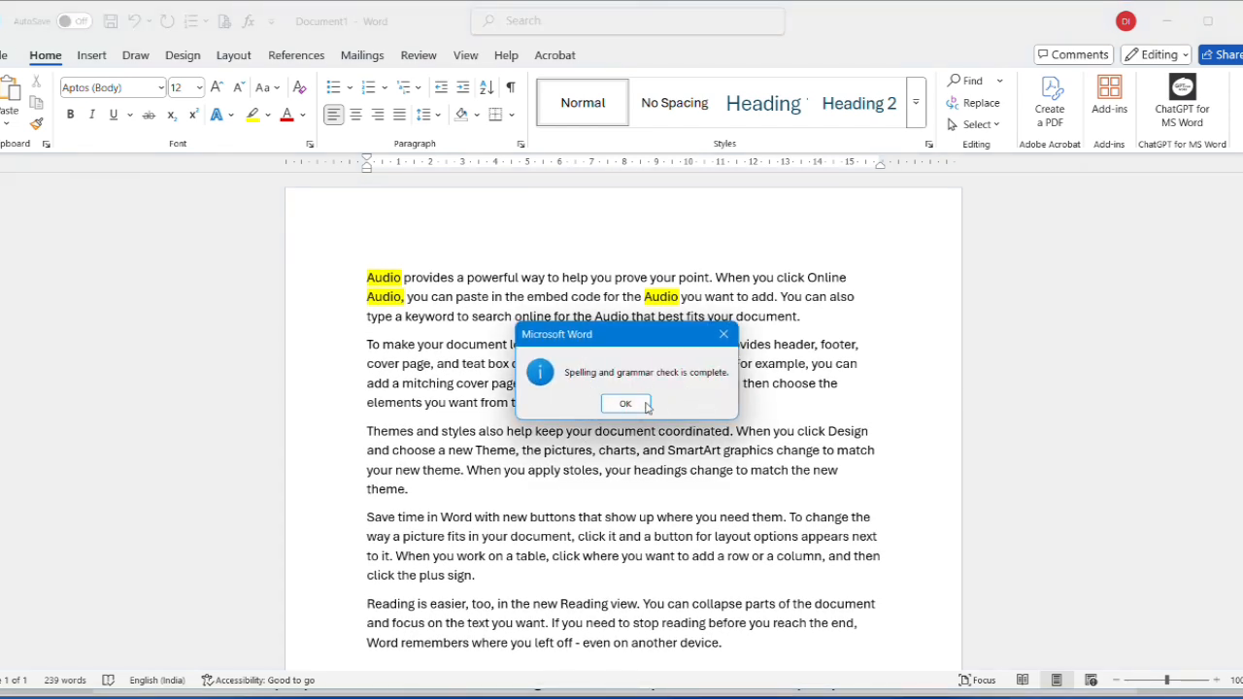
pyautogui.click(625, 404)
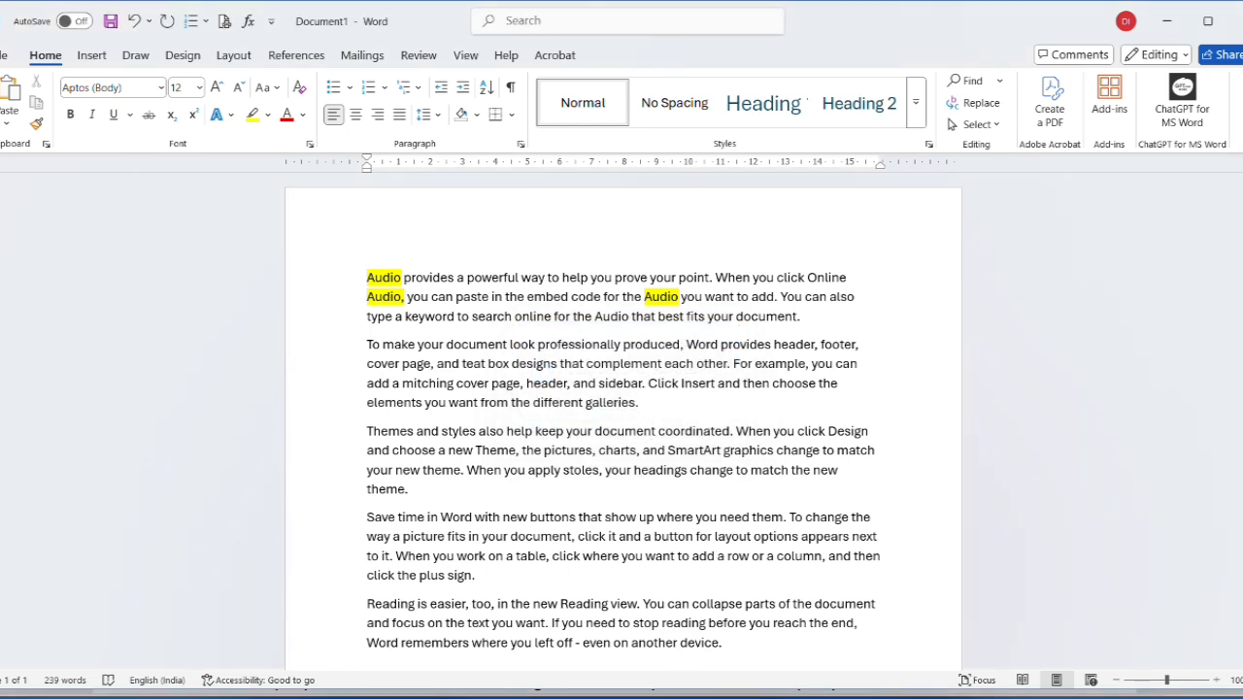
# - Check the exercise 14 tasks in the COA SYLLABUS PDF and open PRACTICAL EXCERISE.docx from the COA EXERCISE folder
pyautogui.click(486, 670)
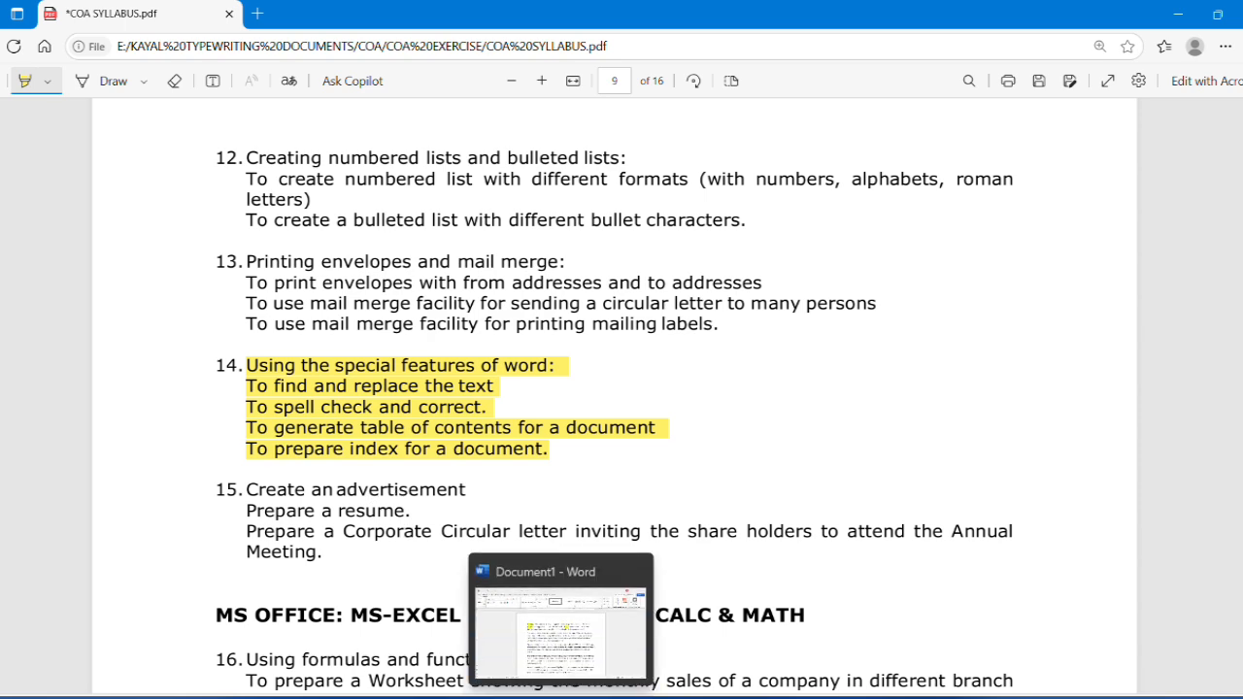
pyautogui.click(525, 697)
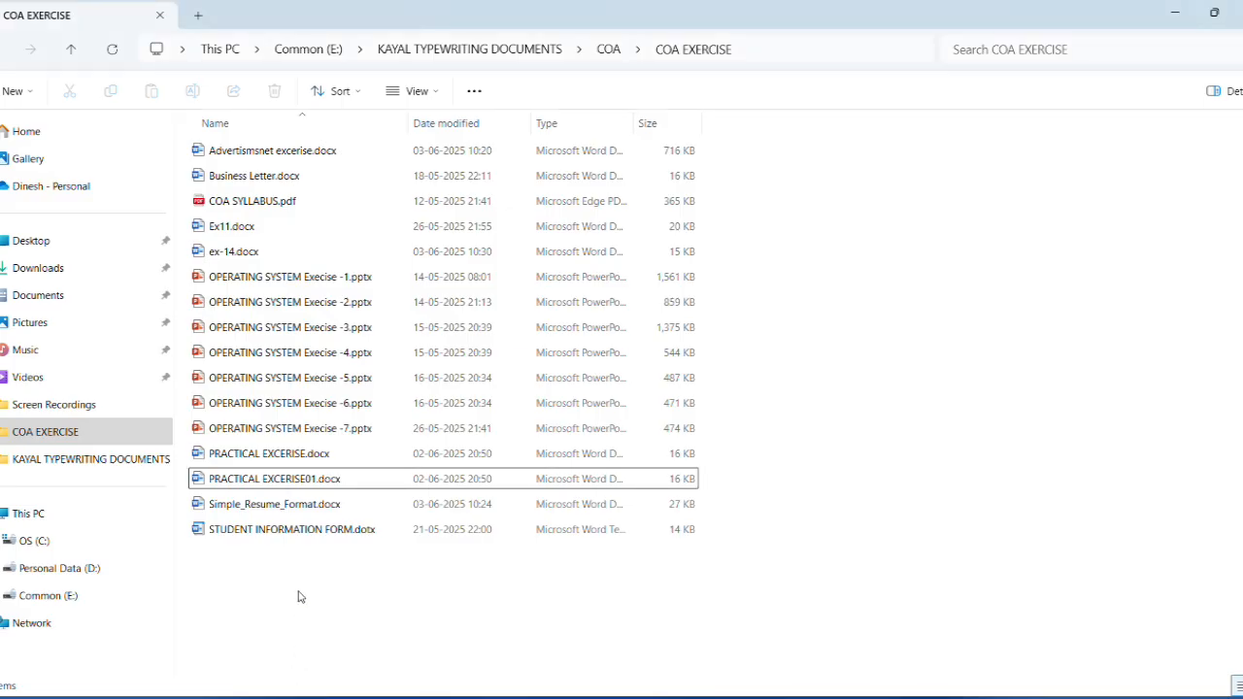
pyautogui.doubleClick(291, 454)
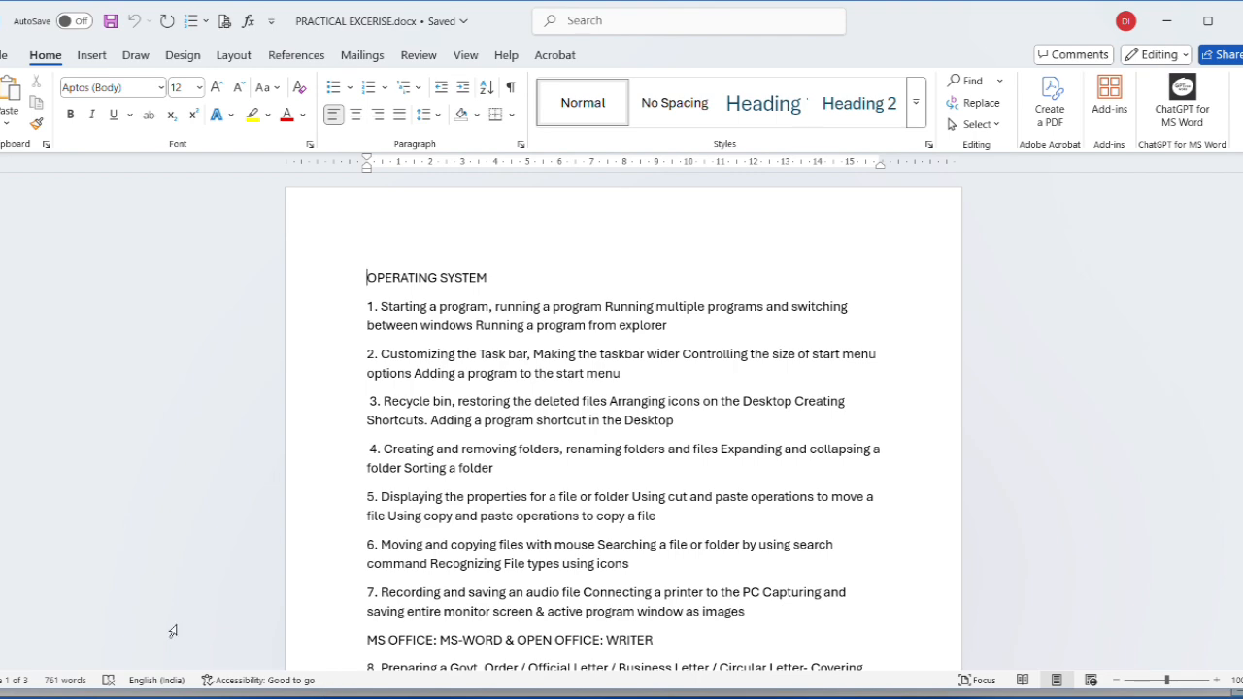
pyautogui.scroll(-4, 510, 546)
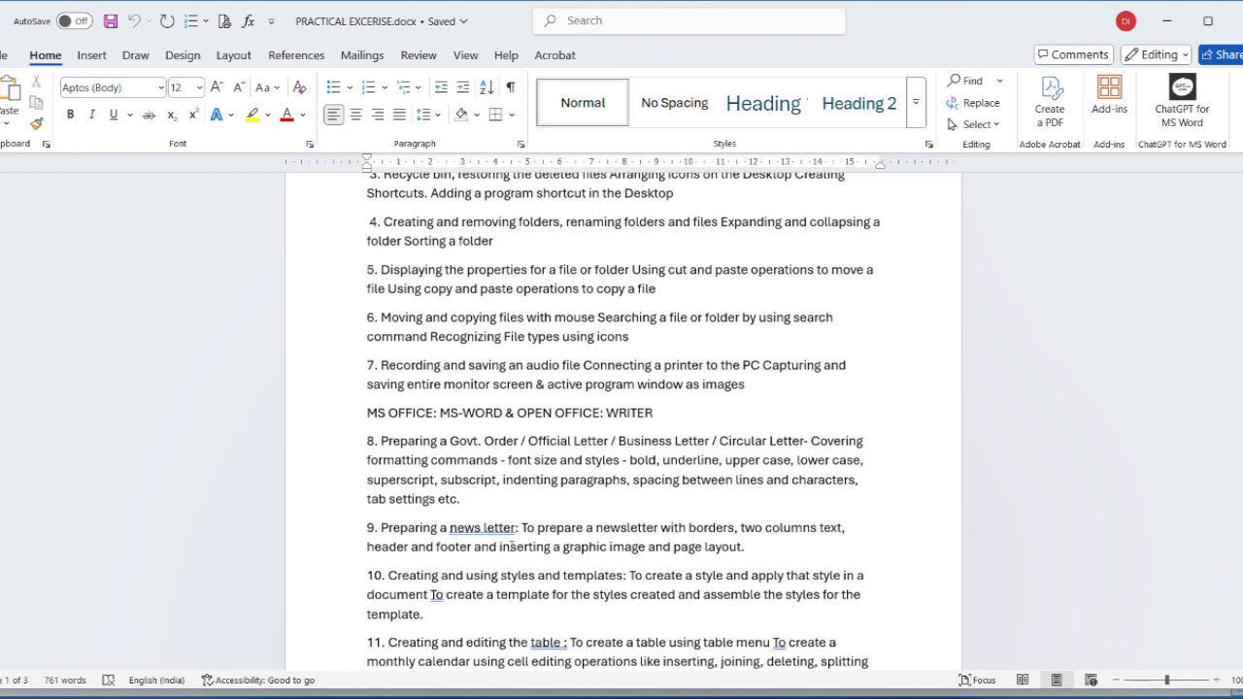
pyautogui.scroll(4, 713, 587)
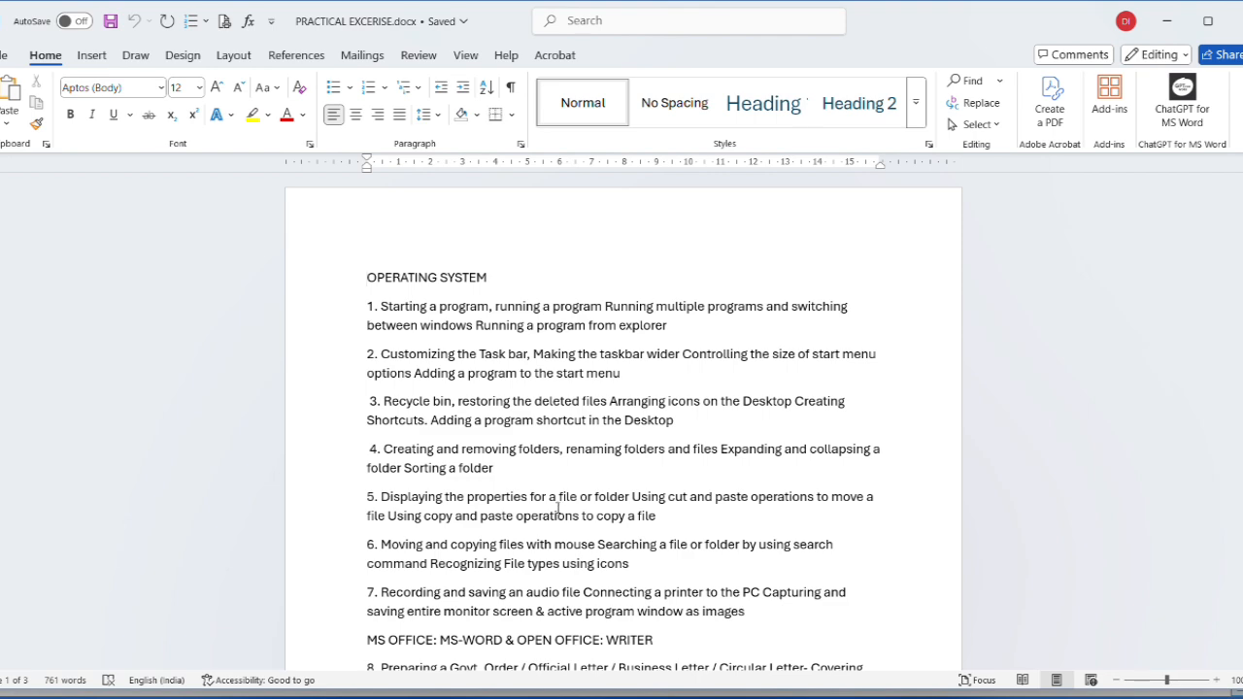
pyautogui.scroll(-2, 476, 420)
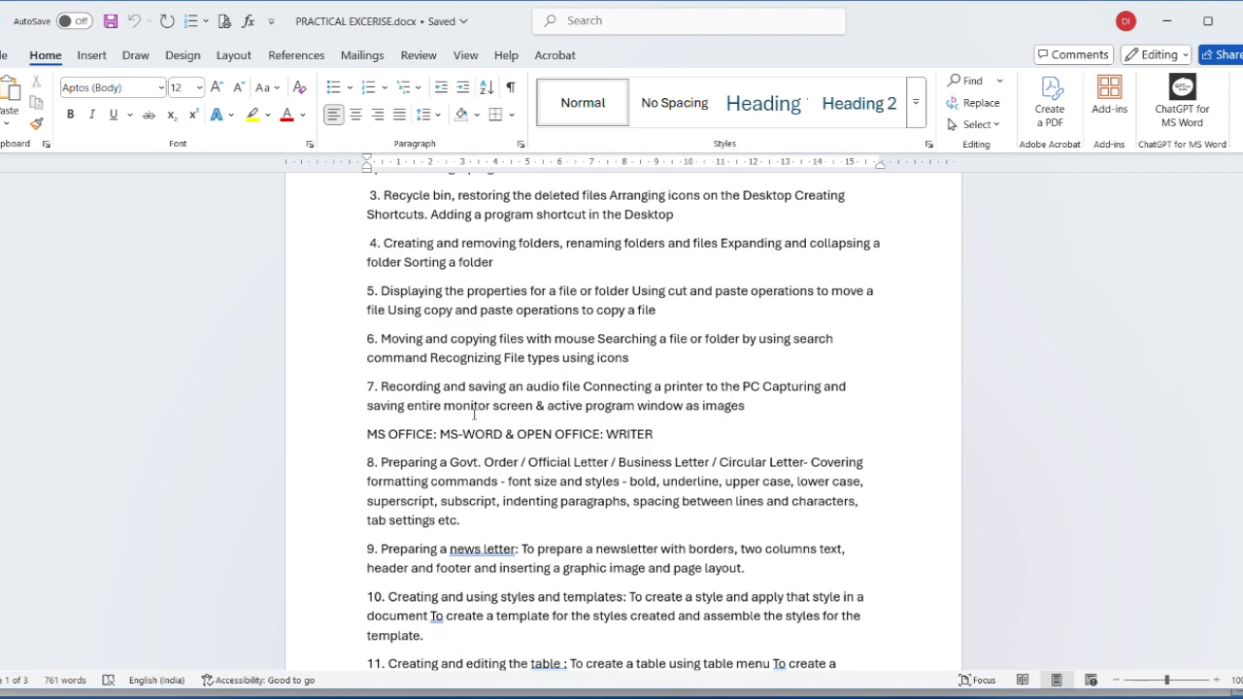
pyautogui.scroll(2, 477, 423)
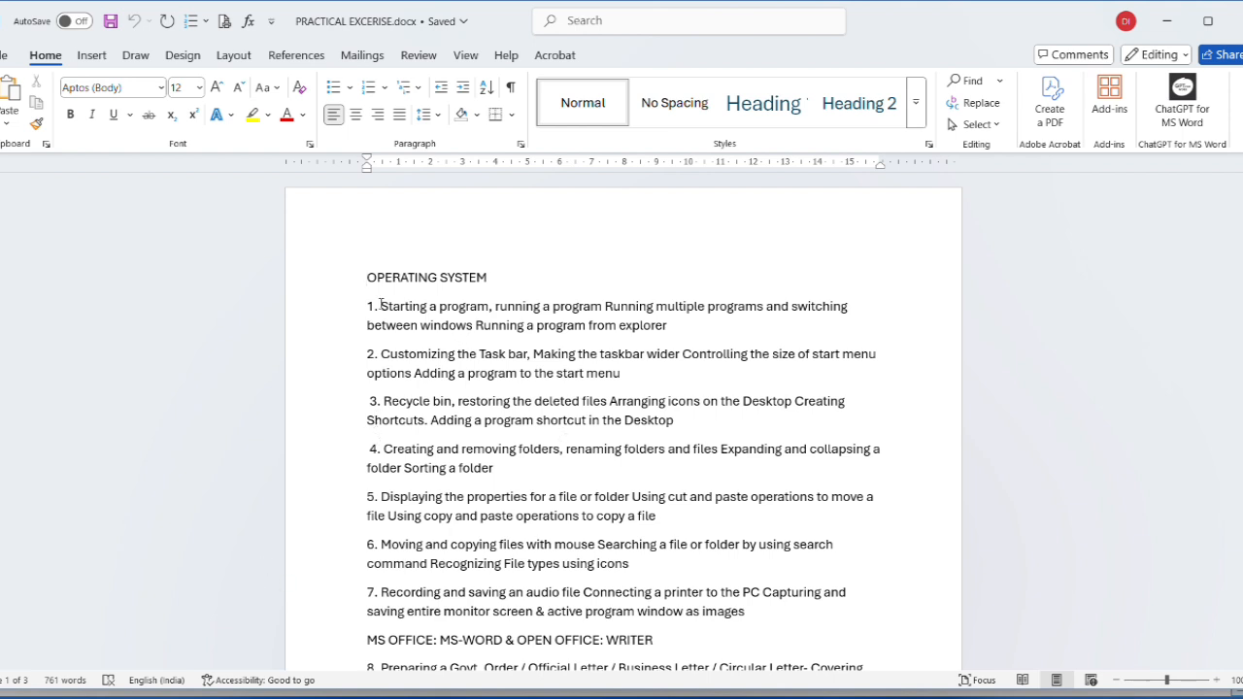
# - Apply the Heading 1 style to the lines "OPERATING SYSTEM" and "MS OFFICE: MS-WORD & OPEN OFFICE: WRITER"
pyautogui.moveTo(366, 276); pyautogui.dragTo(496, 279)
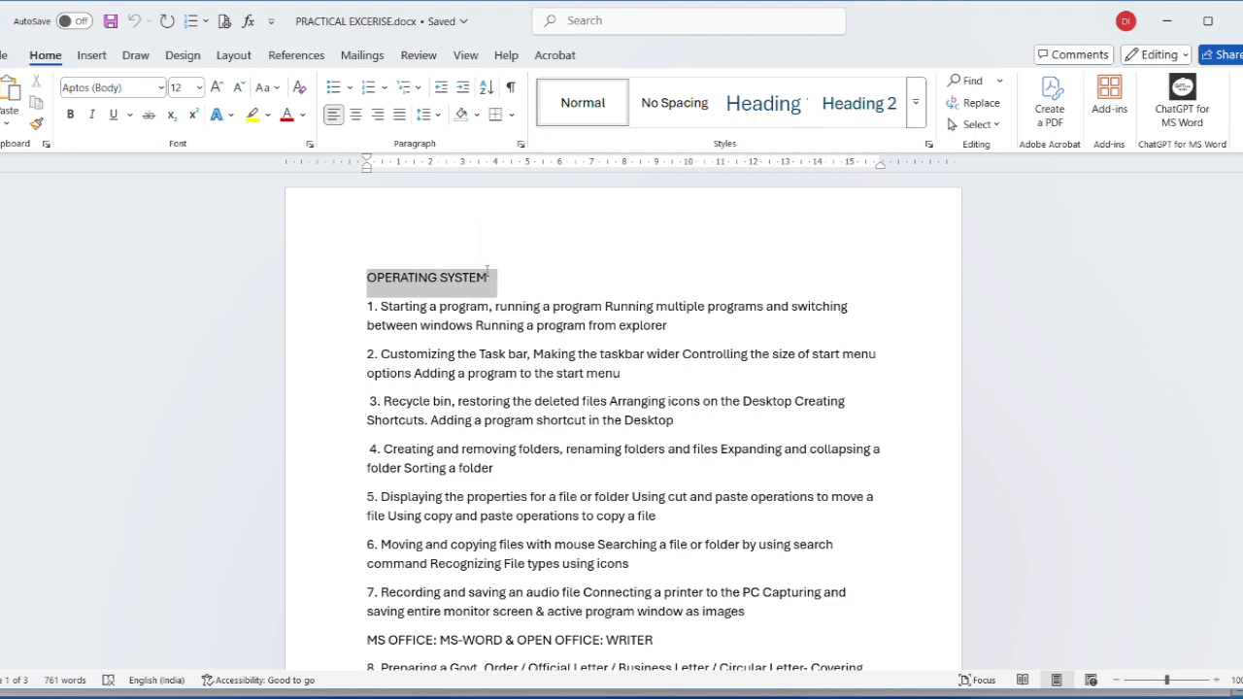
pyautogui.click(766, 107)
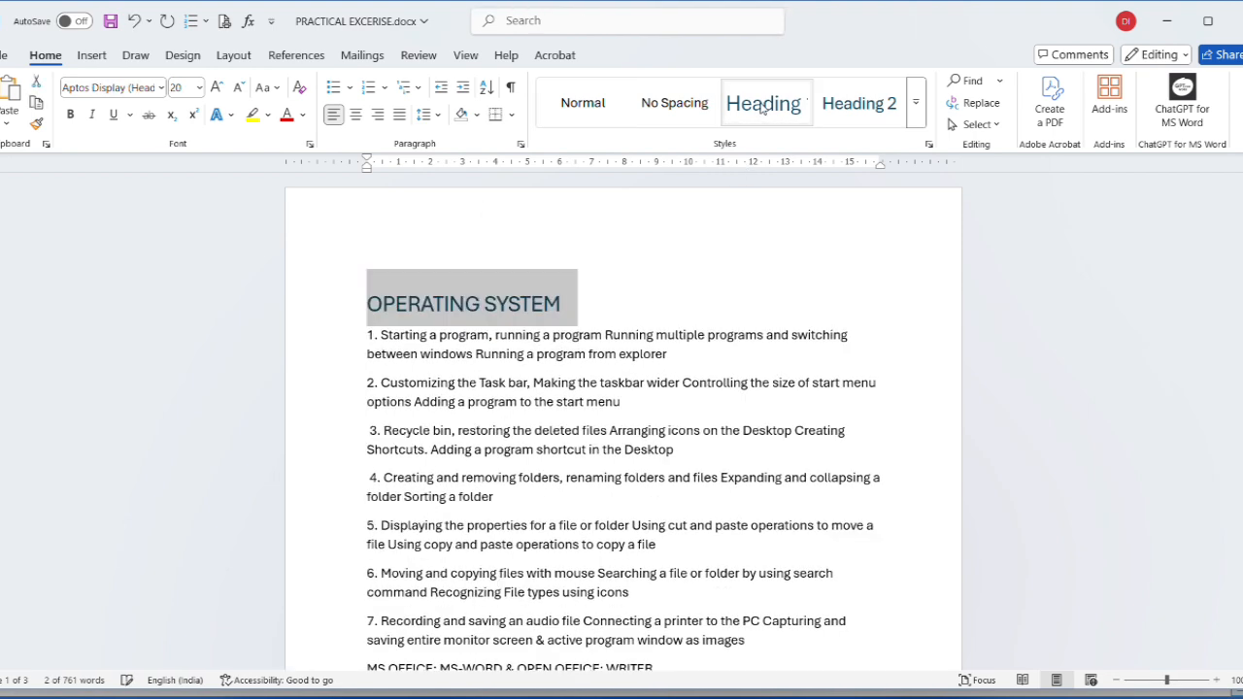
pyautogui.scroll(-3, 528, 375)
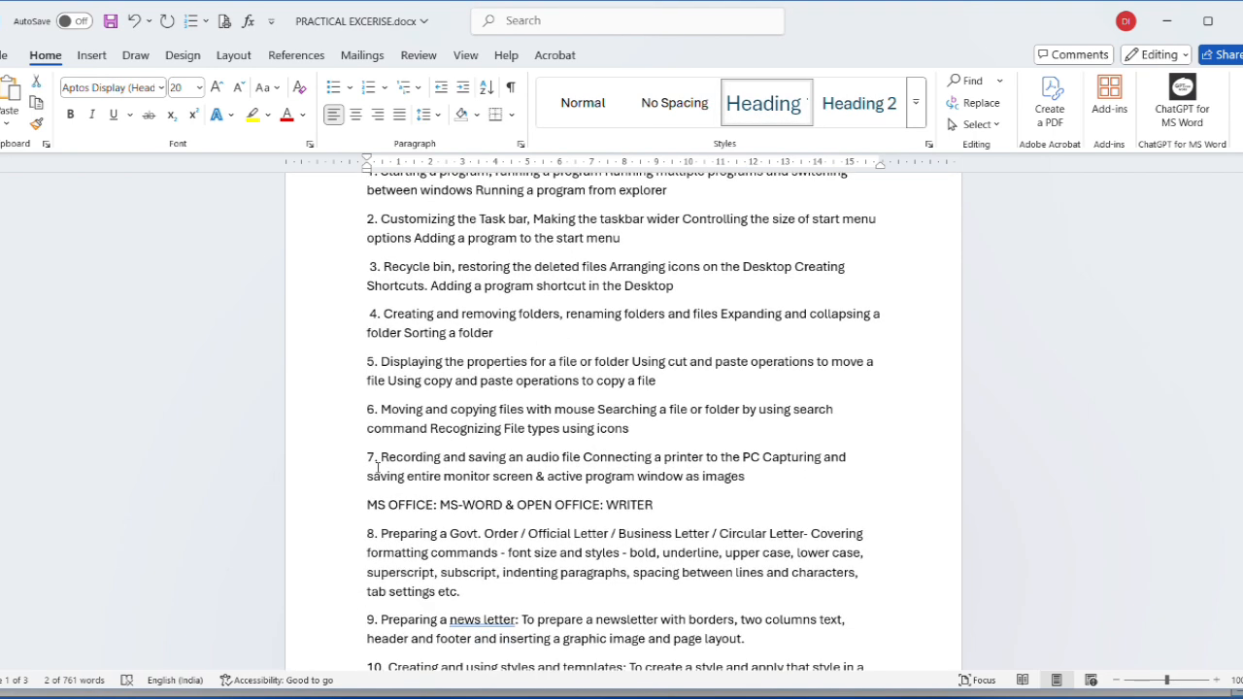
pyautogui.moveTo(368, 510); pyautogui.dragTo(728, 509)
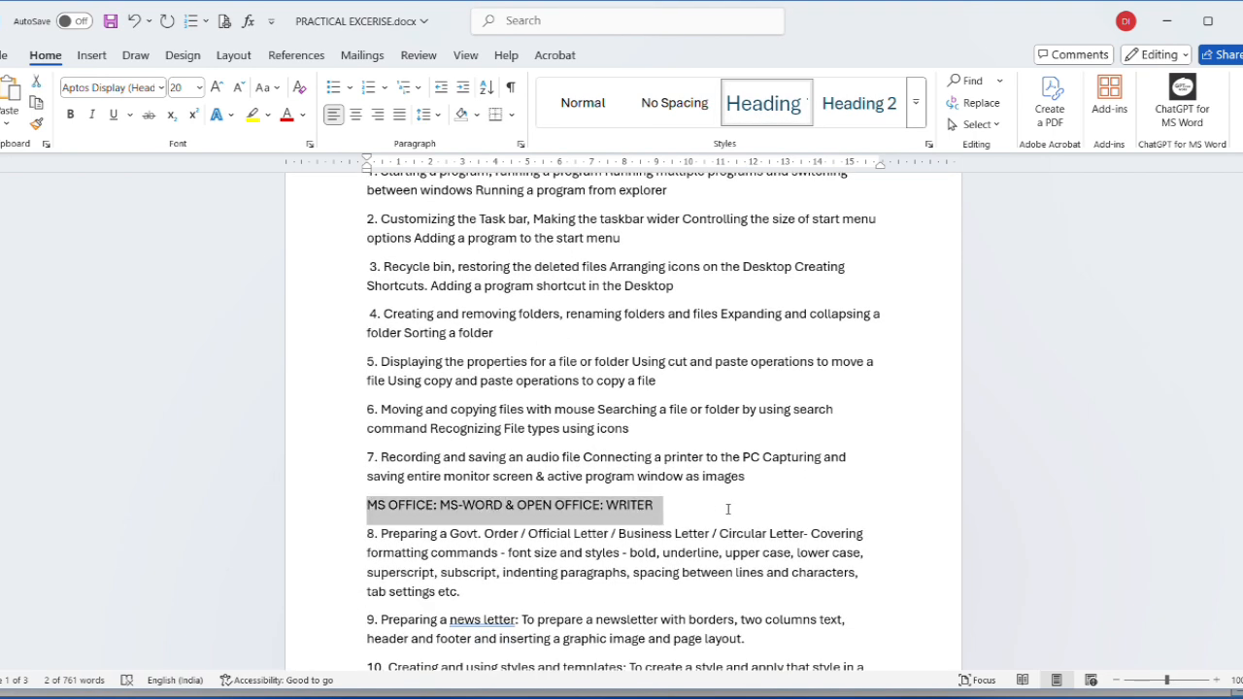
pyautogui.click(753, 109)
# - Apply the Heading 1 style to "MS OFFICE: MS-EXCEL & OPEN OFFICE: CALC & MATH" and "MS OFFICE: MS-ACCESS OPEN OFFICE: BASE"
pyautogui.scroll(-5, 403, 497)
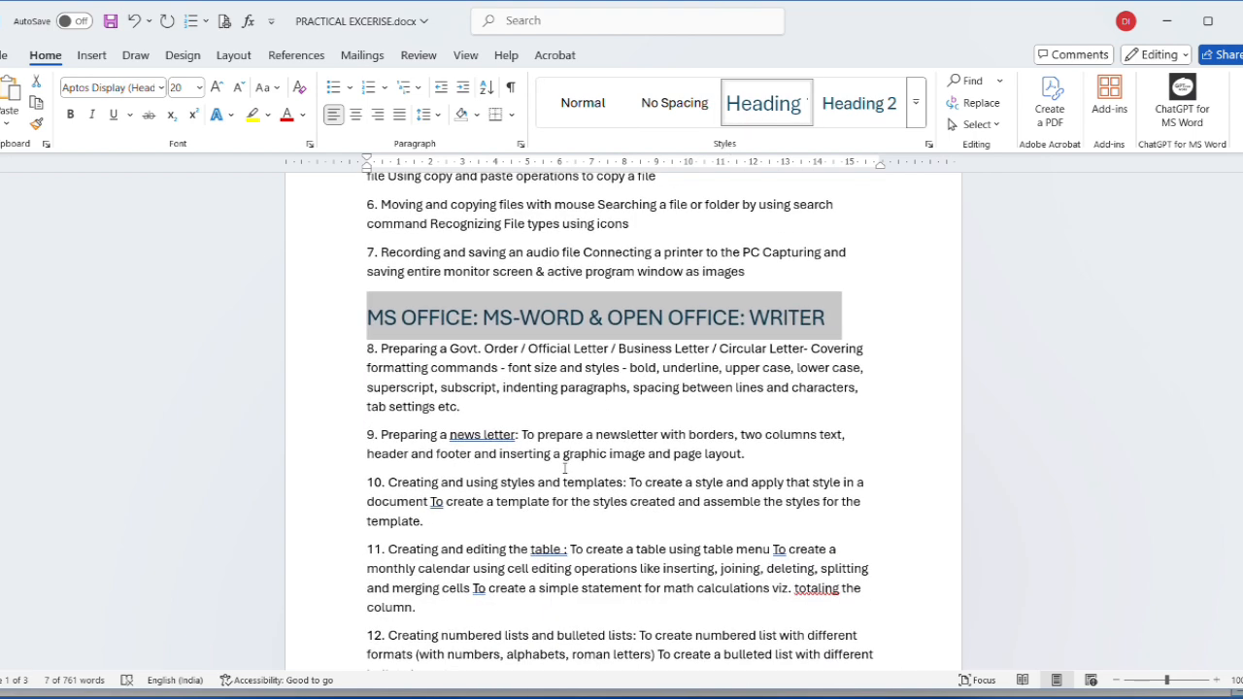
pyautogui.scroll(-6, 403, 497)
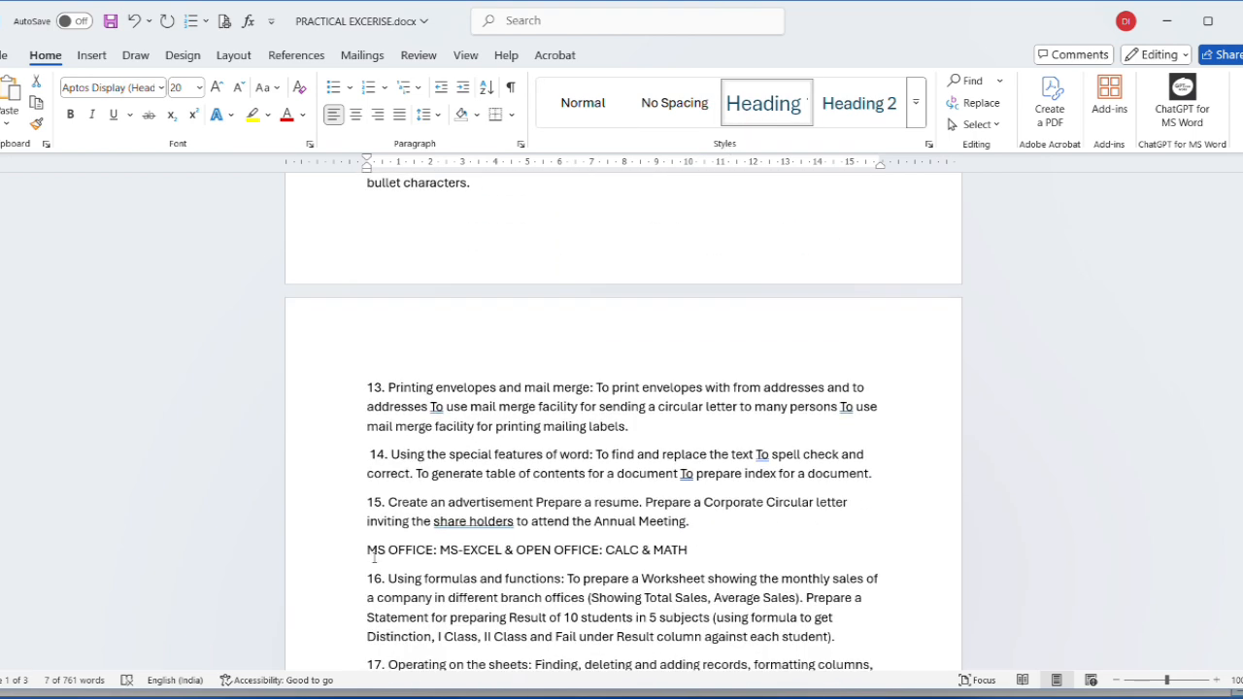
pyautogui.moveTo(369, 552); pyautogui.dragTo(694, 554)
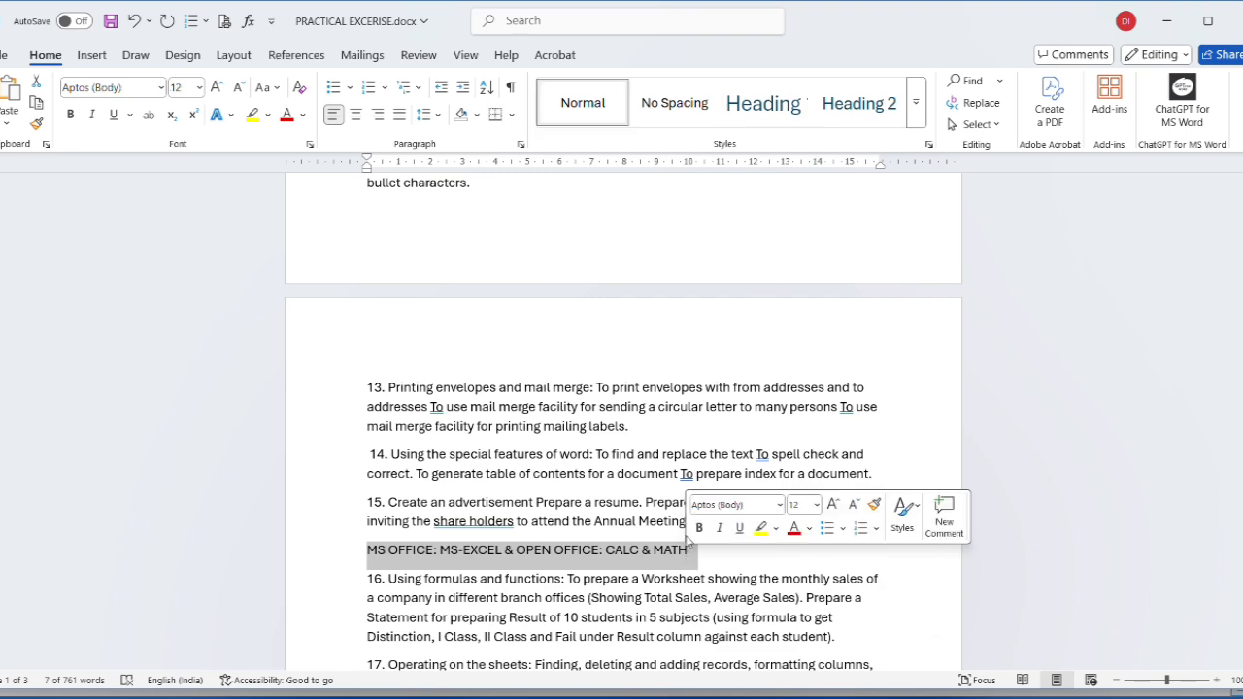
pyautogui.click(748, 124)
pyautogui.scroll(-8, 544, 505)
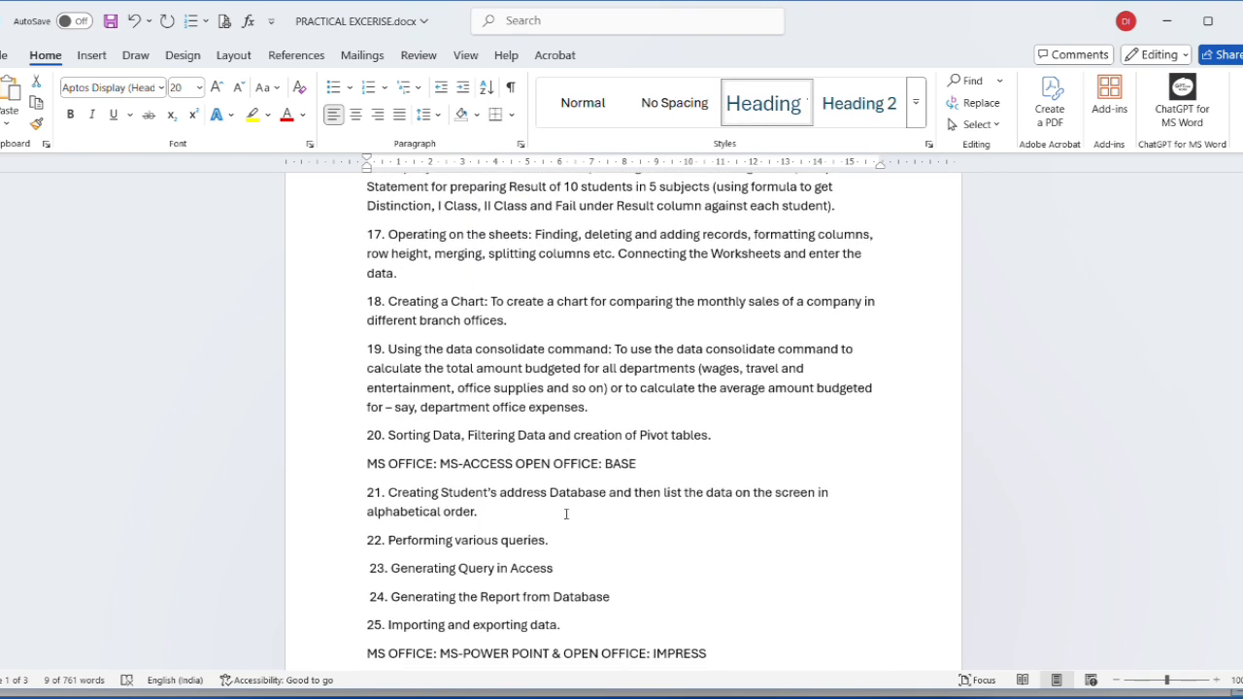
pyautogui.moveTo(367, 425); pyautogui.dragTo(653, 427)
pyautogui.click(756, 107)
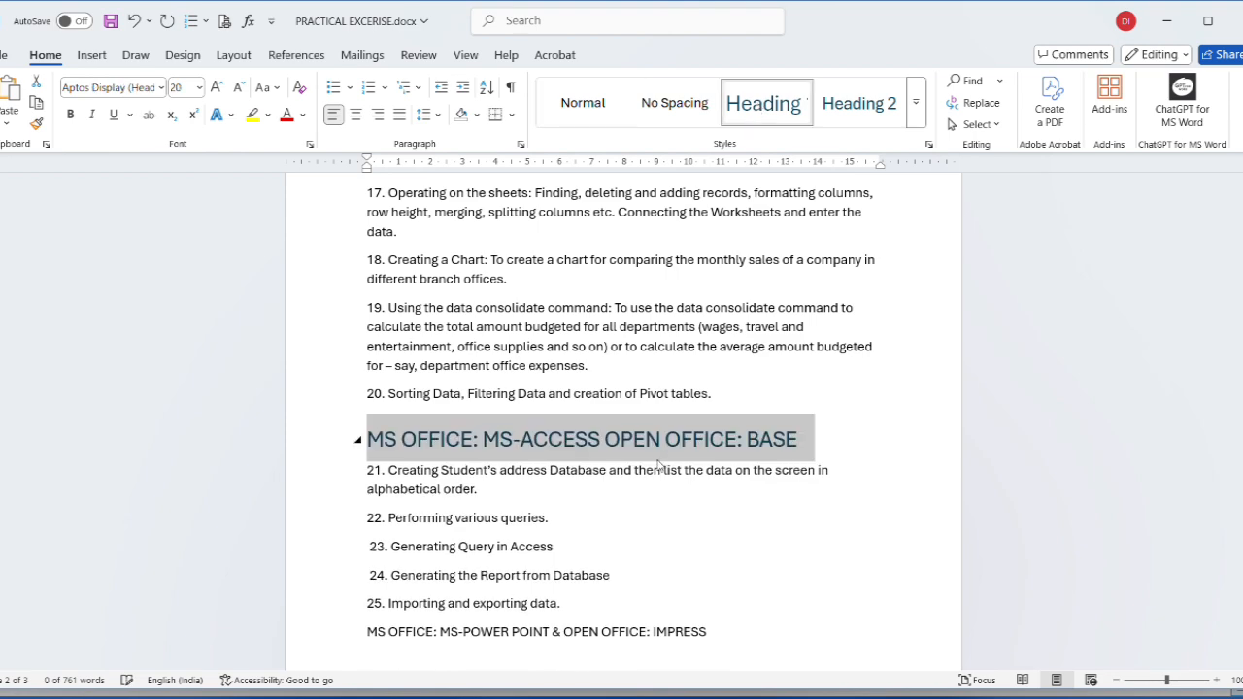
# - Split "INTERNET & INTRODUCTION TO VARIOUS DEVICES AND TOOLS" from item 29 into its own paragraph and style it as Heading 1
pyautogui.scroll(-8, 580, 489)
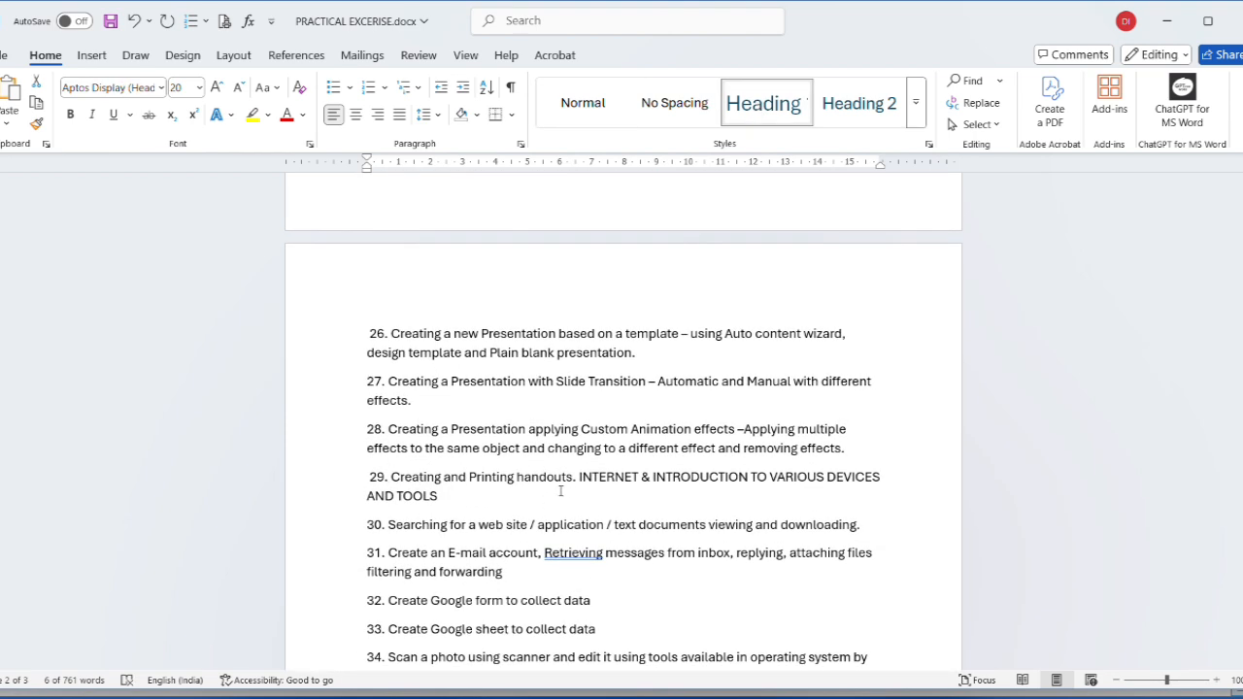
pyautogui.click(579, 477)
pyautogui.press('Return')
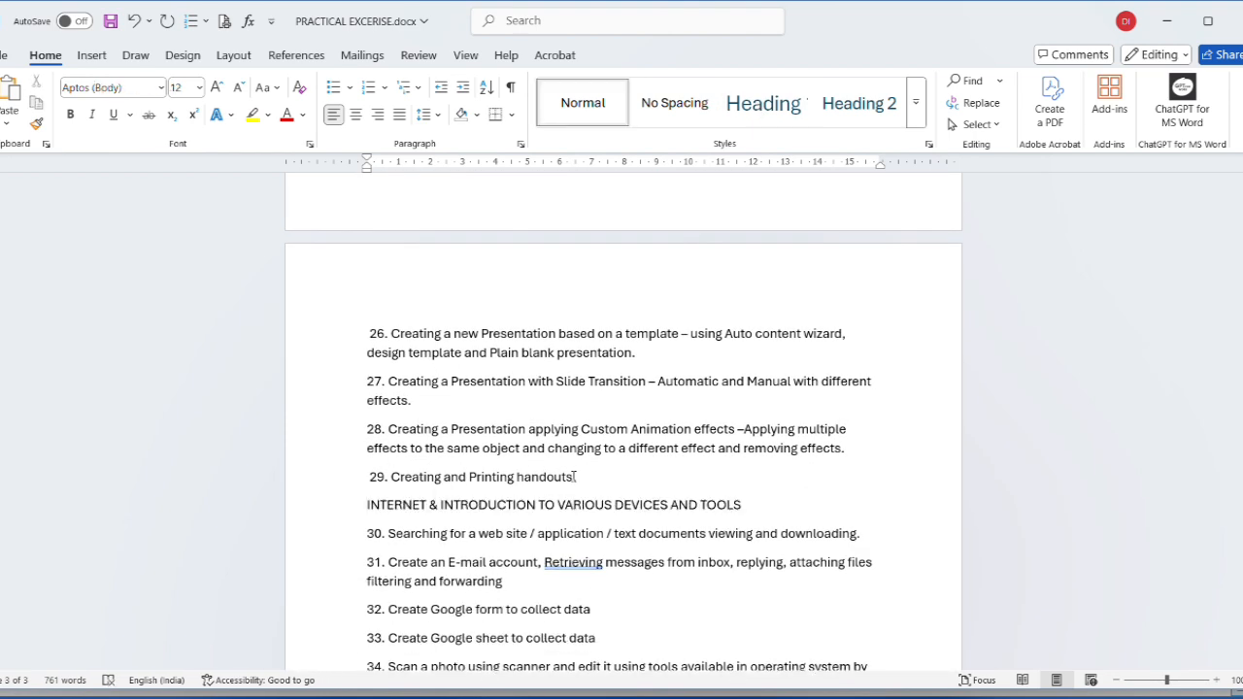
pyautogui.moveTo(365, 505); pyautogui.dragTo(746, 507)
pyautogui.click(764, 103)
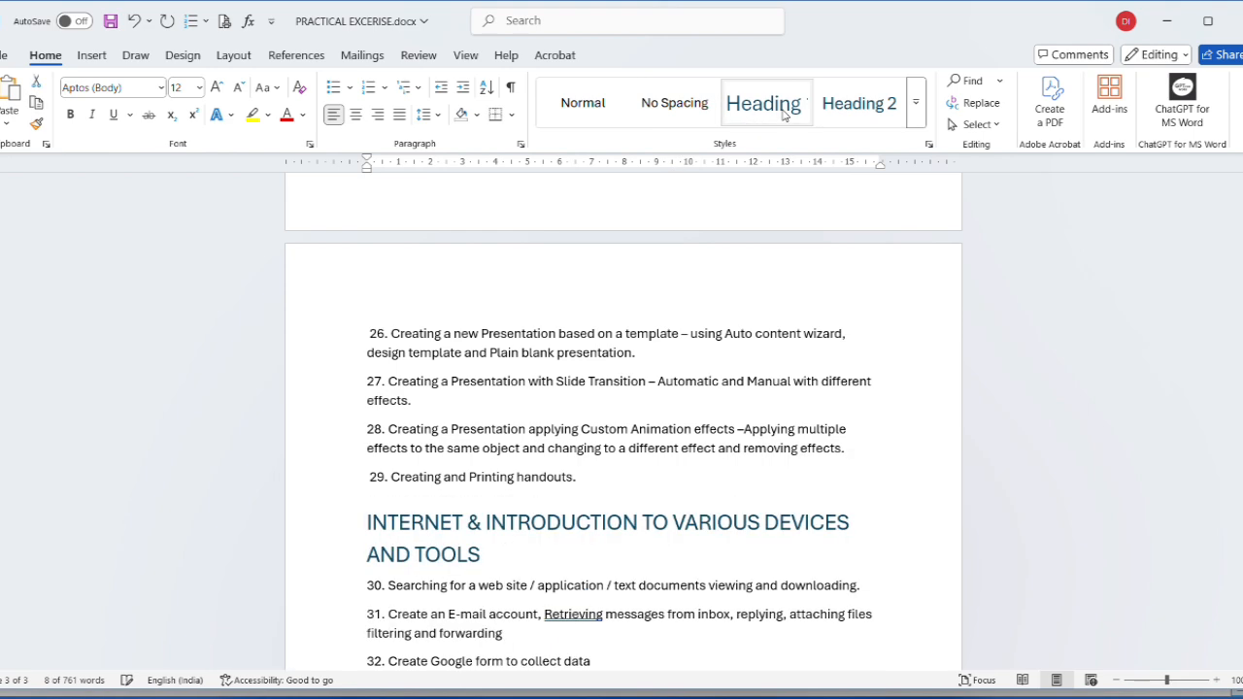
# - Insert an empty paragraph above the "OPERATING SYSTEM" heading at the start of the document
pyautogui.scroll(-4, 646, 476)
pyautogui.scroll(4, 644, 478)
pyautogui.scroll(8, 644, 479)
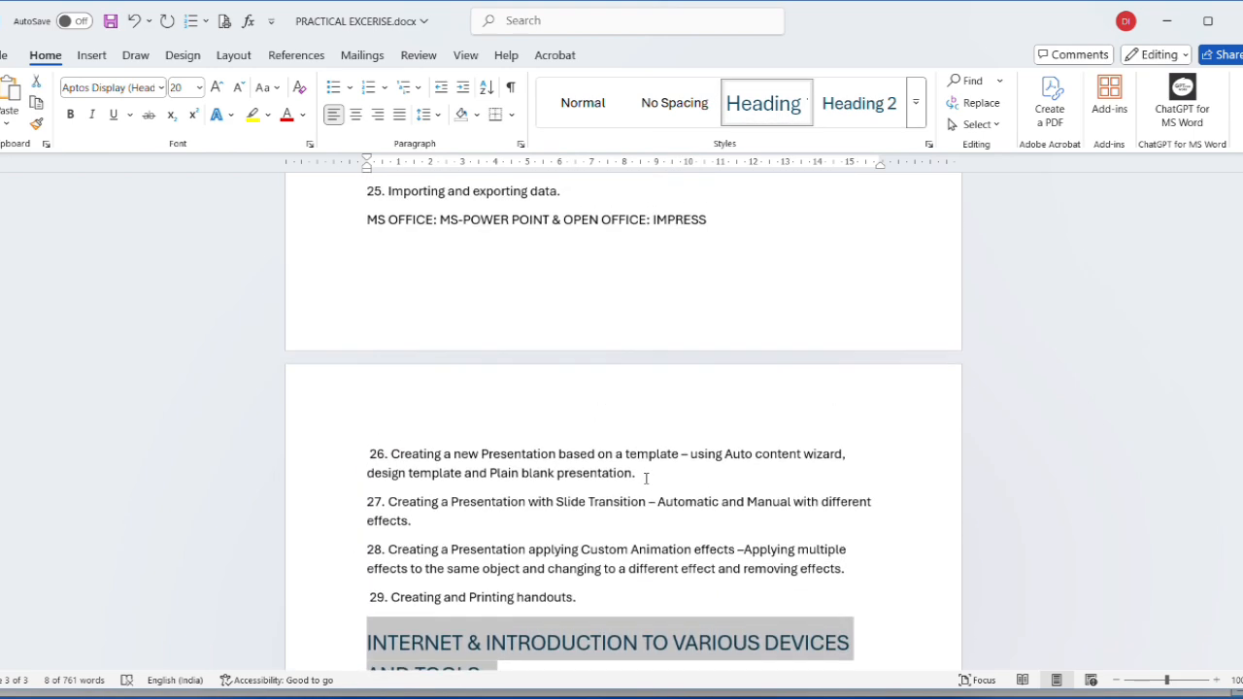
pyautogui.scroll(10, 646, 477)
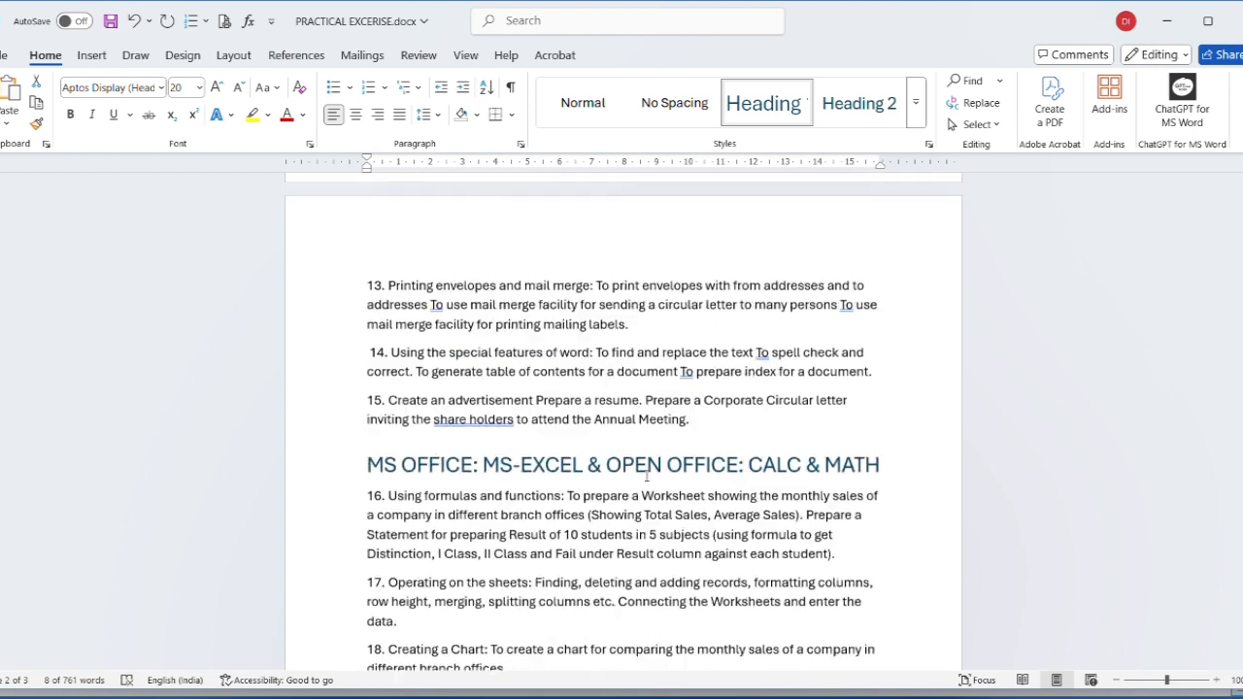
pyautogui.scroll(5, 645, 476)
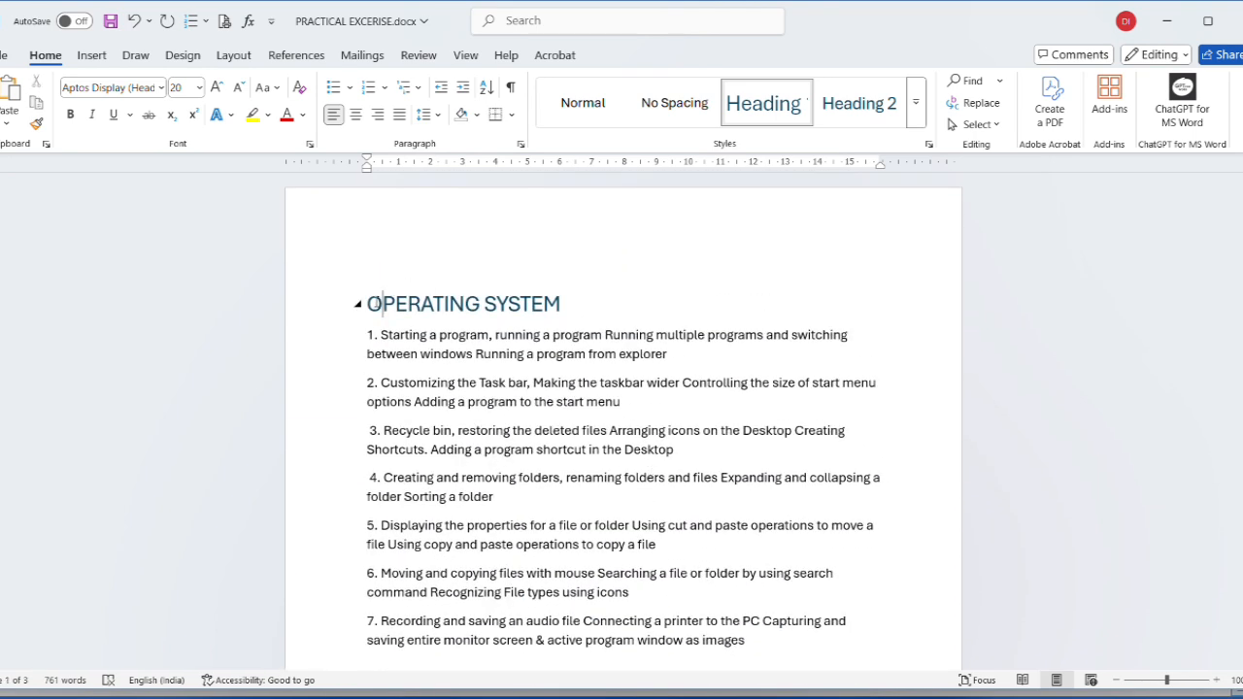
pyautogui.click(368, 304)
pyautogui.press('Return')
pyautogui.click(92, 55)
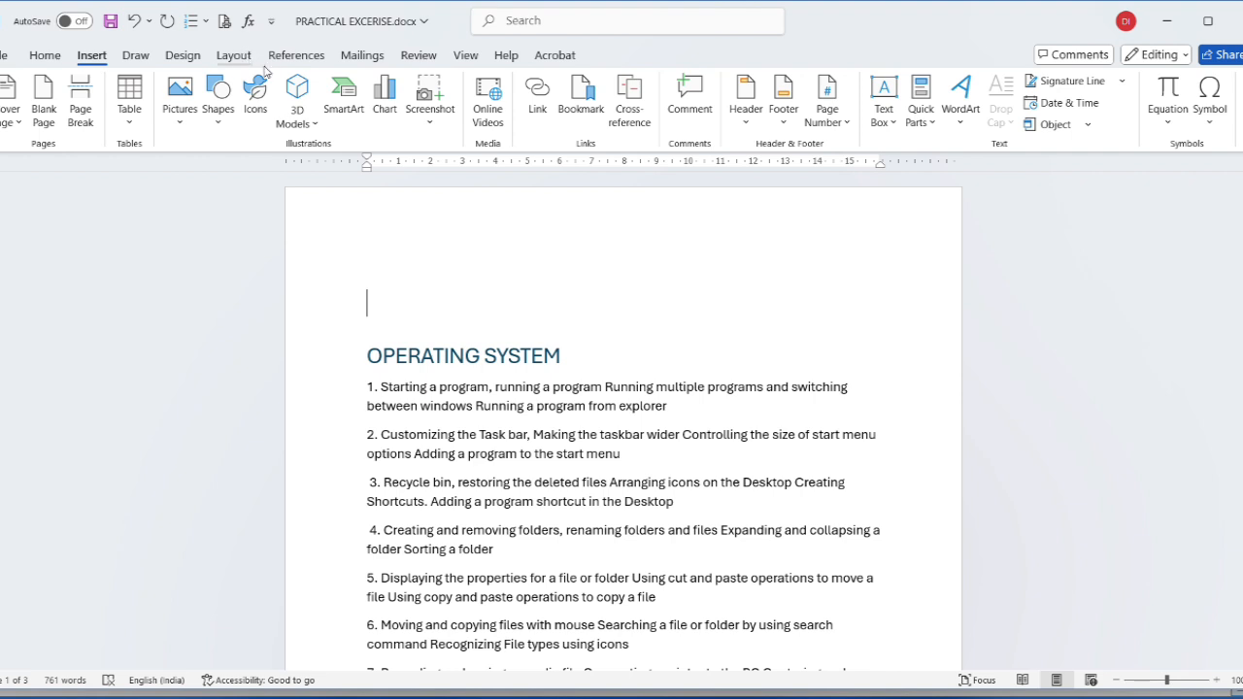
# - Insert an Automatic Table 1 table of contents in the empty paragraph above the "OPERATING SYSTEM" heading
pyautogui.click(297, 55)
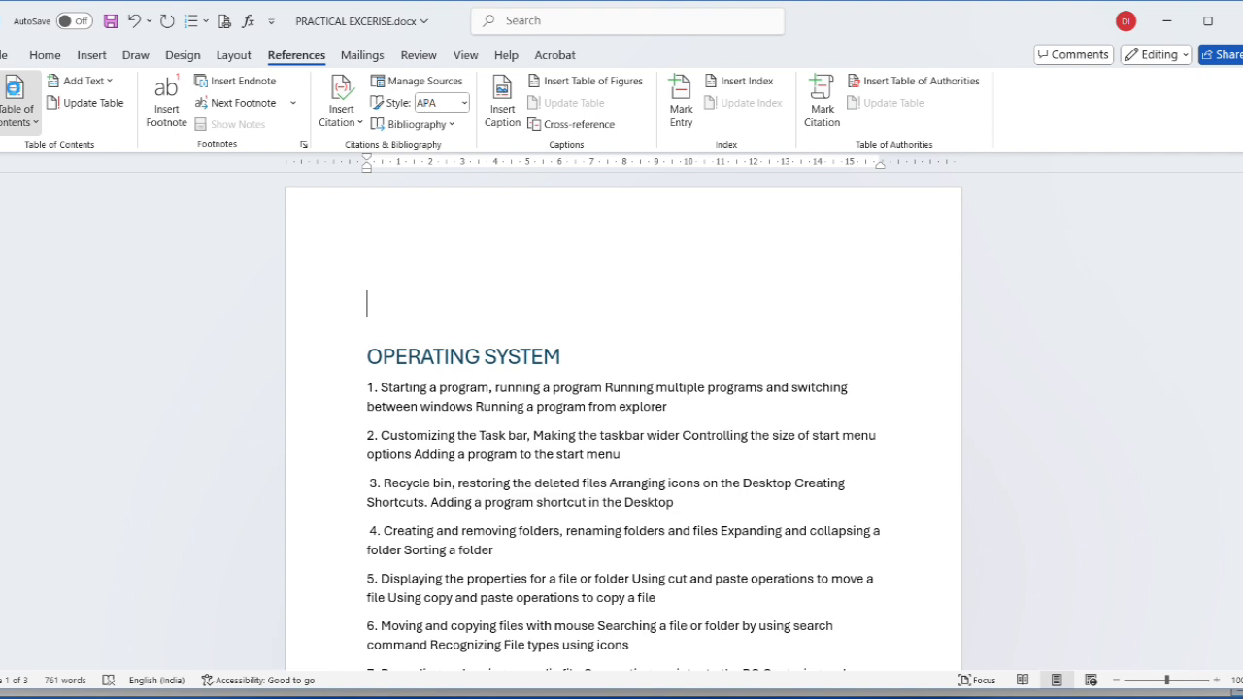
pyautogui.click(14, 92)
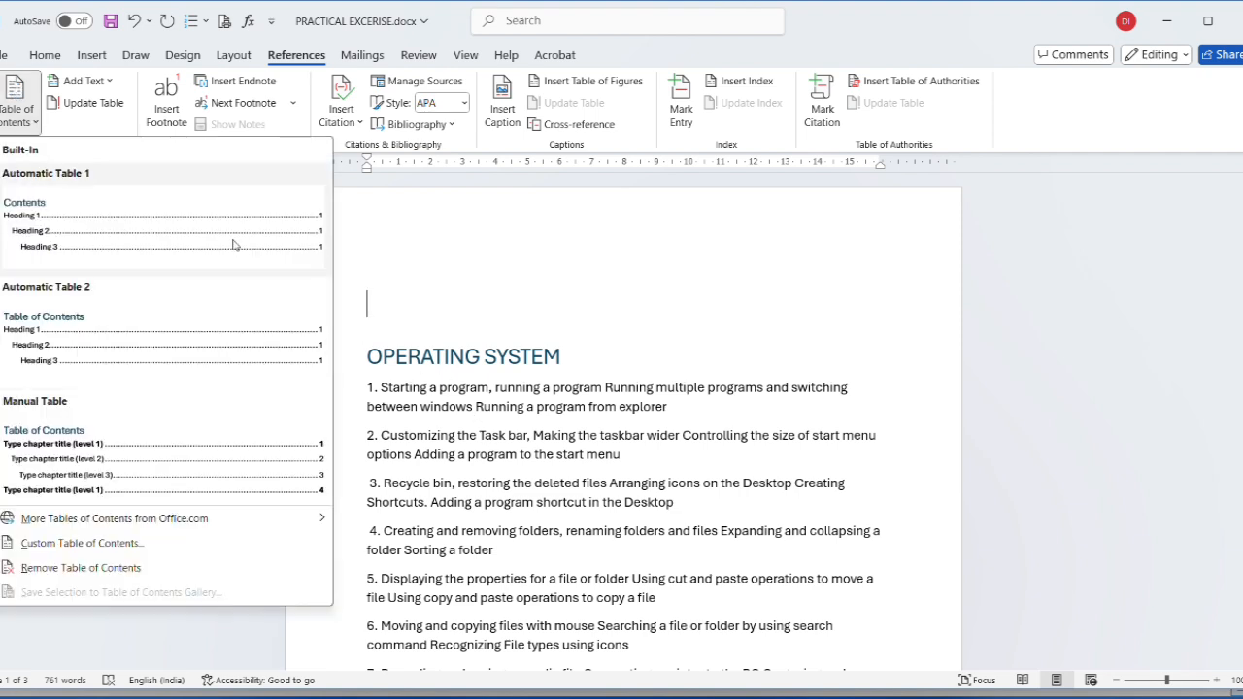
pyautogui.click(129, 236)
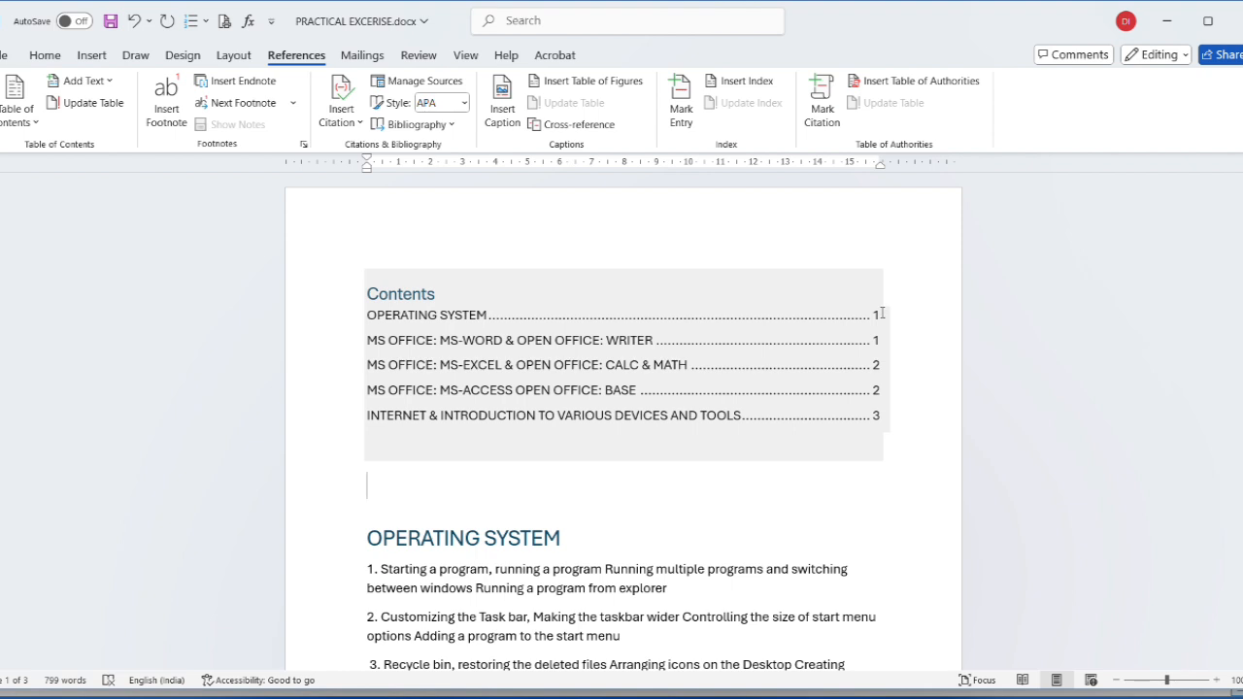
pyautogui.moveTo(886, 415); pyautogui.dragTo(911, 403)
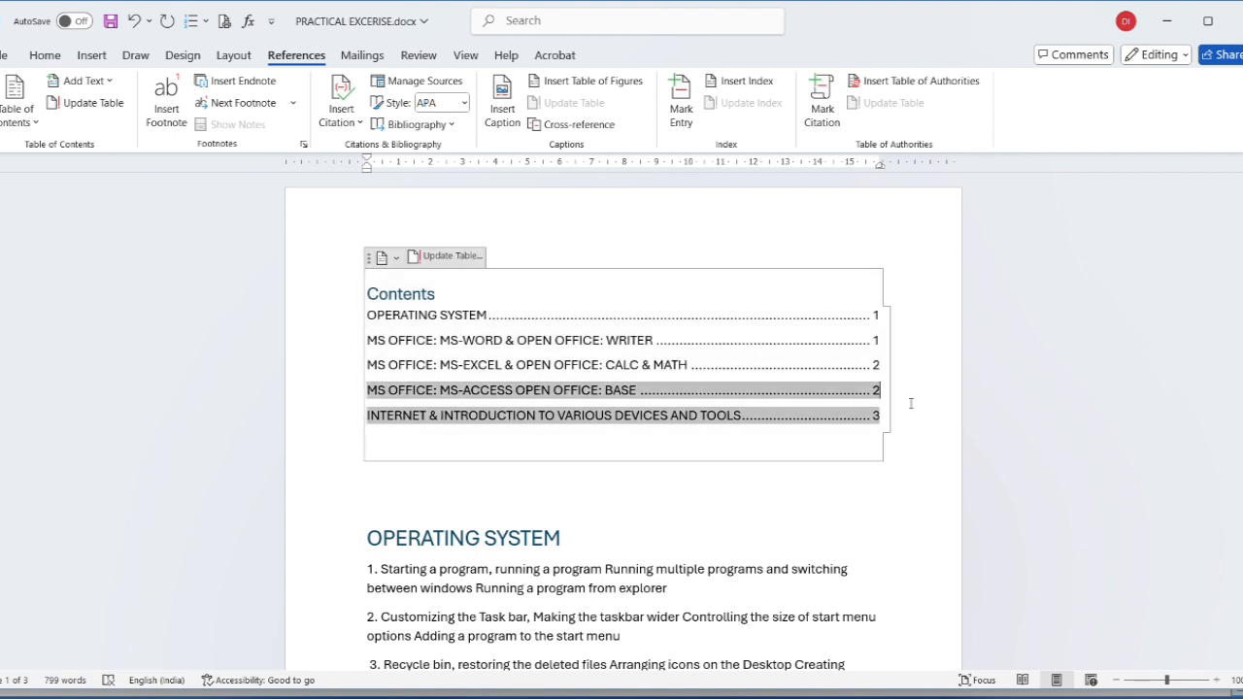
pyautogui.click(389, 490)
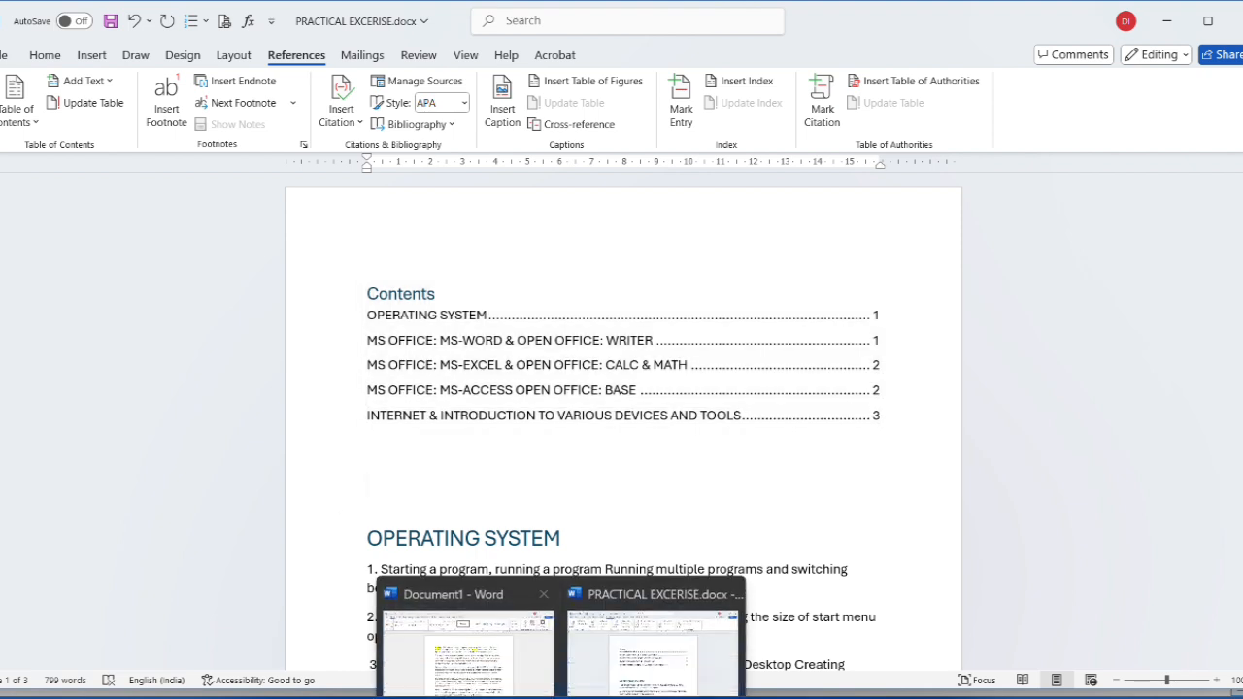
# - Switch to the syllabus PDF to check the tasks of exercise 14, and return to the PRACTICAL EXCERISE document
pyautogui.moveTo(486, 696)
pyautogui.click(485, 621)
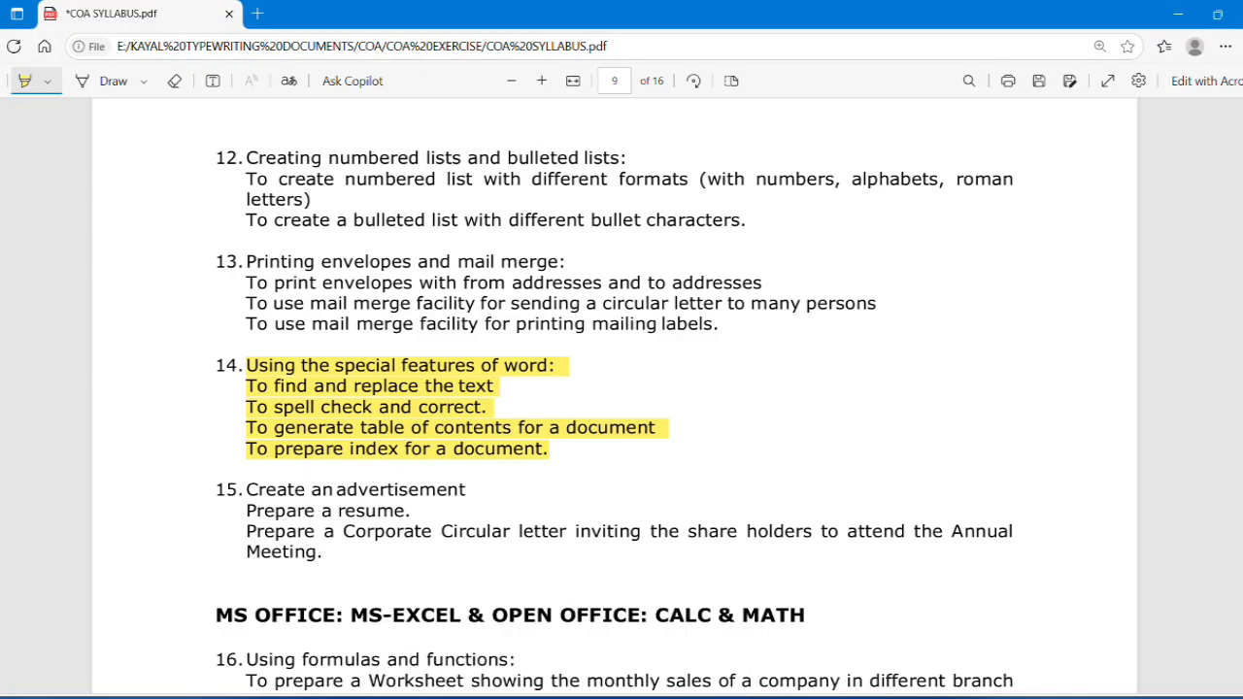
pyautogui.hotkey('alt', 'Tab')
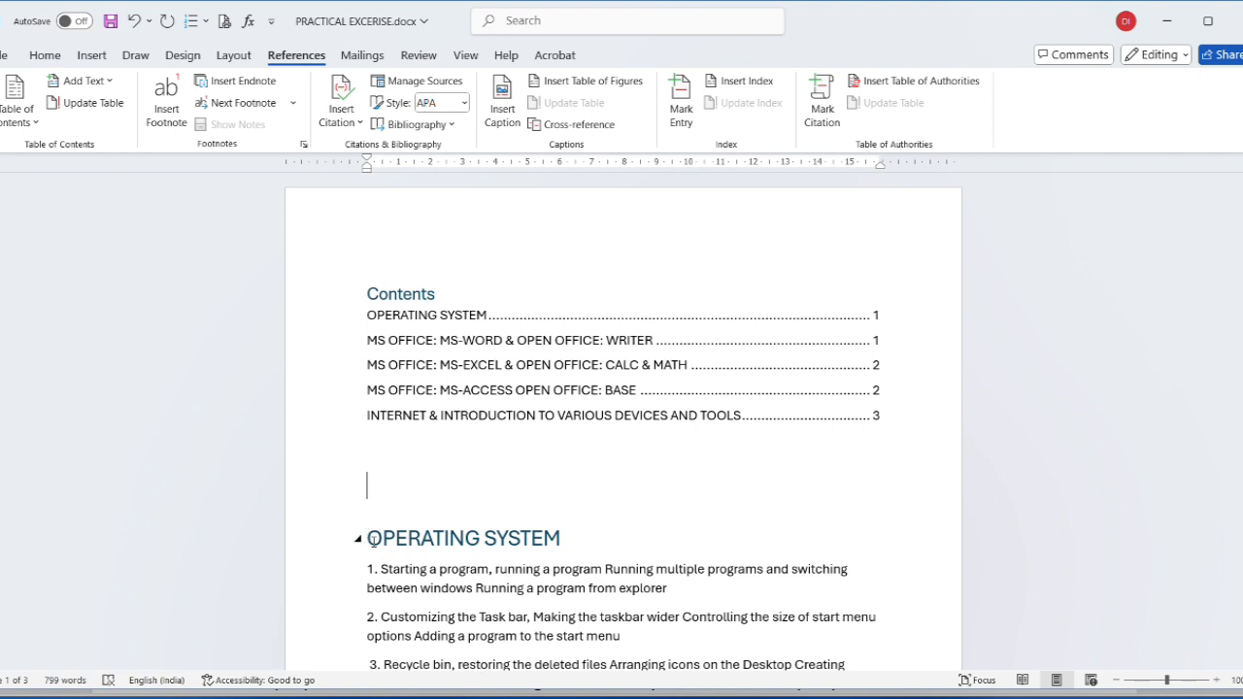
# - Mark the "OPERATING SYSTEM" heading as a main index entry for the current page
pyautogui.moveTo(369, 539); pyautogui.dragTo(542, 544)
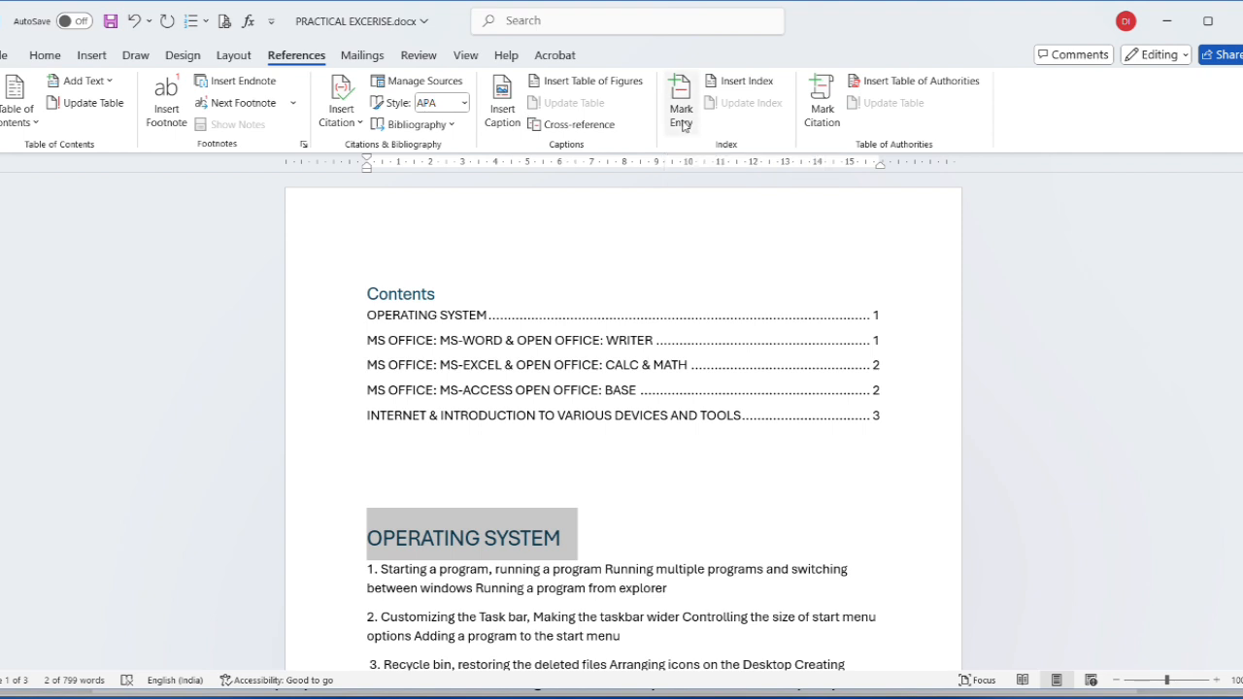
pyautogui.scroll(-2, 485, 437)
pyautogui.moveTo(367, 370); pyautogui.dragTo(566, 370)
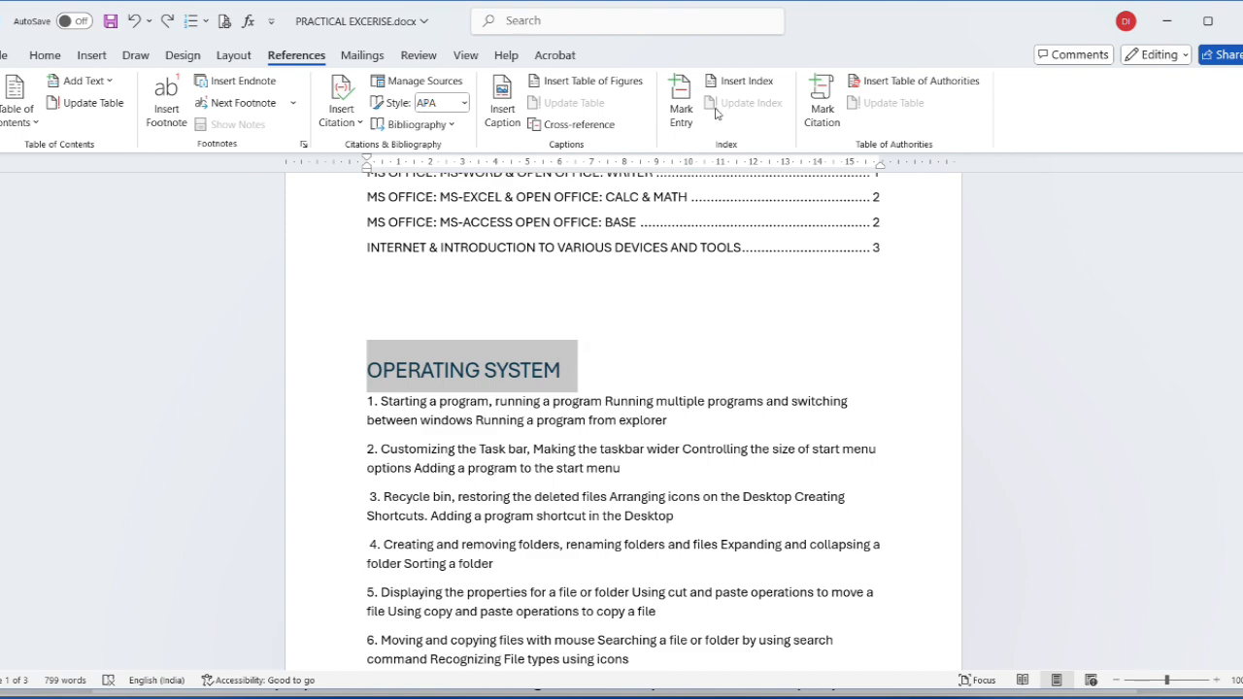
pyautogui.click(681, 107)
pyautogui.click(539, 476)
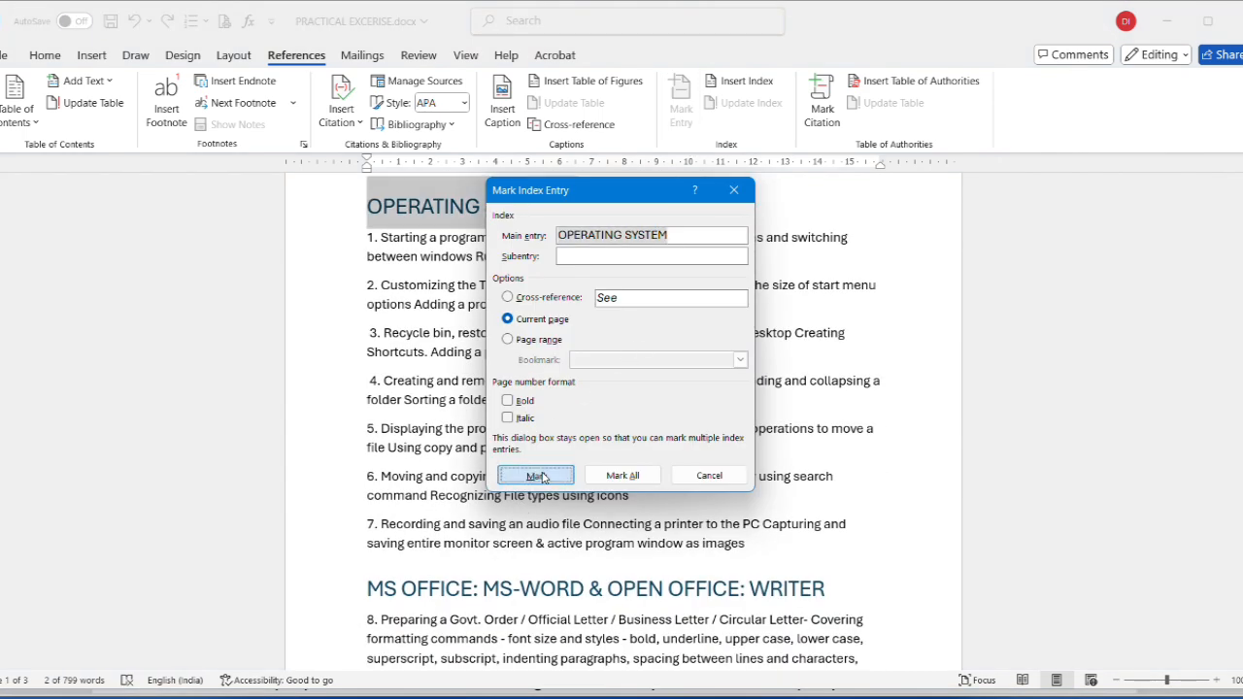
pyautogui.click(705, 476)
# - Mark the heading "MS OFFICE: MS-WORD & OPEN OFFICE: WRITER" as a main index entry for the current page
pyautogui.scroll(-2, 466, 421)
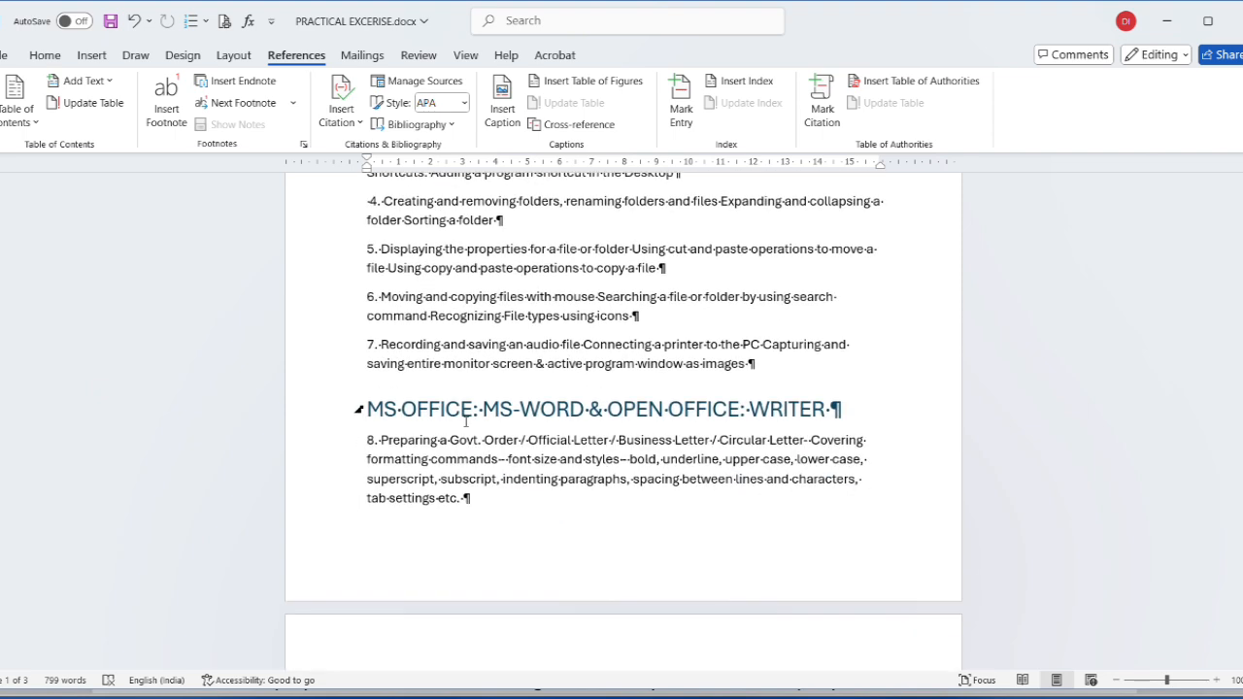
pyautogui.click(359, 409)
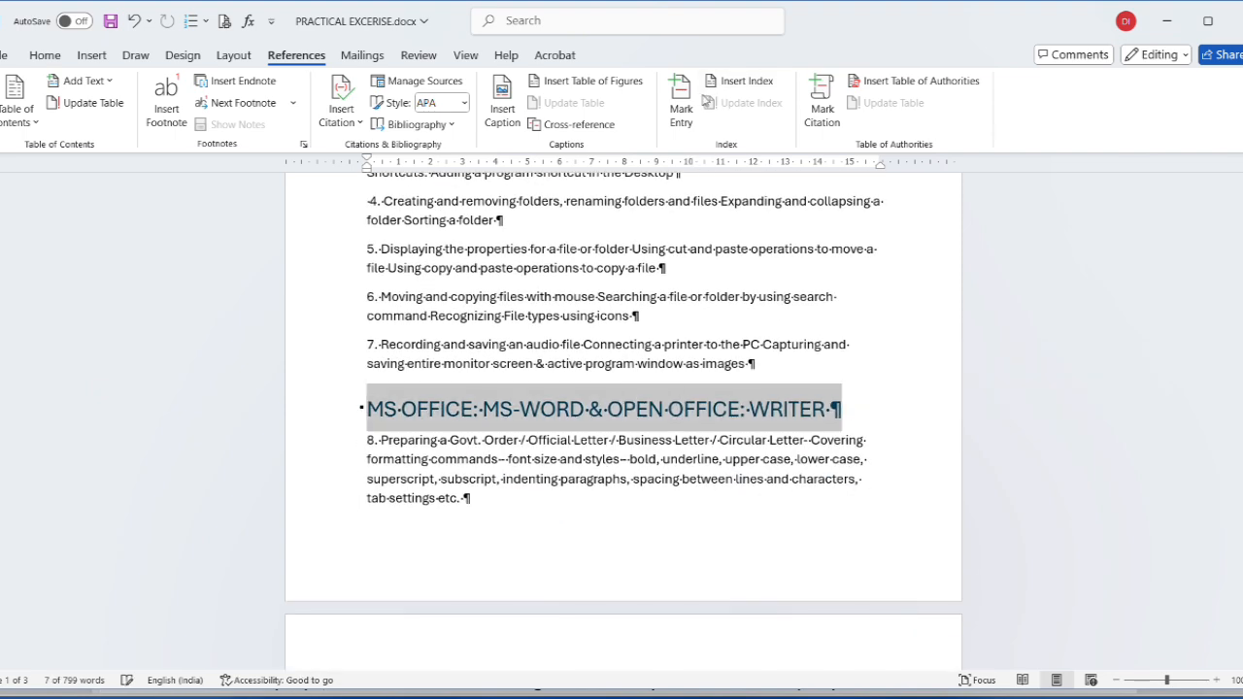
pyautogui.click(681, 107)
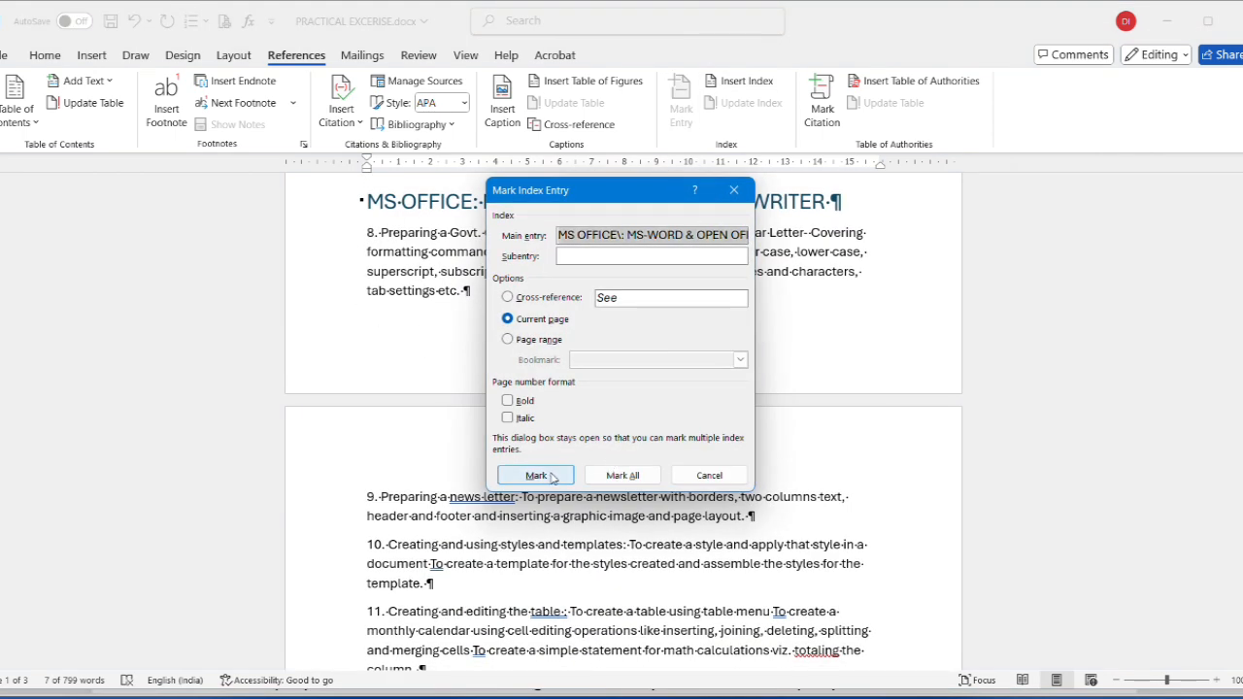
pyautogui.click(552, 477)
pyautogui.click(709, 475)
# - Mark the heading "MS OFFICE: MS-EXCEL & OPEN OFFICE: CALC & MATH" as a main index entry for the current page
pyautogui.scroll(-3, 487, 455)
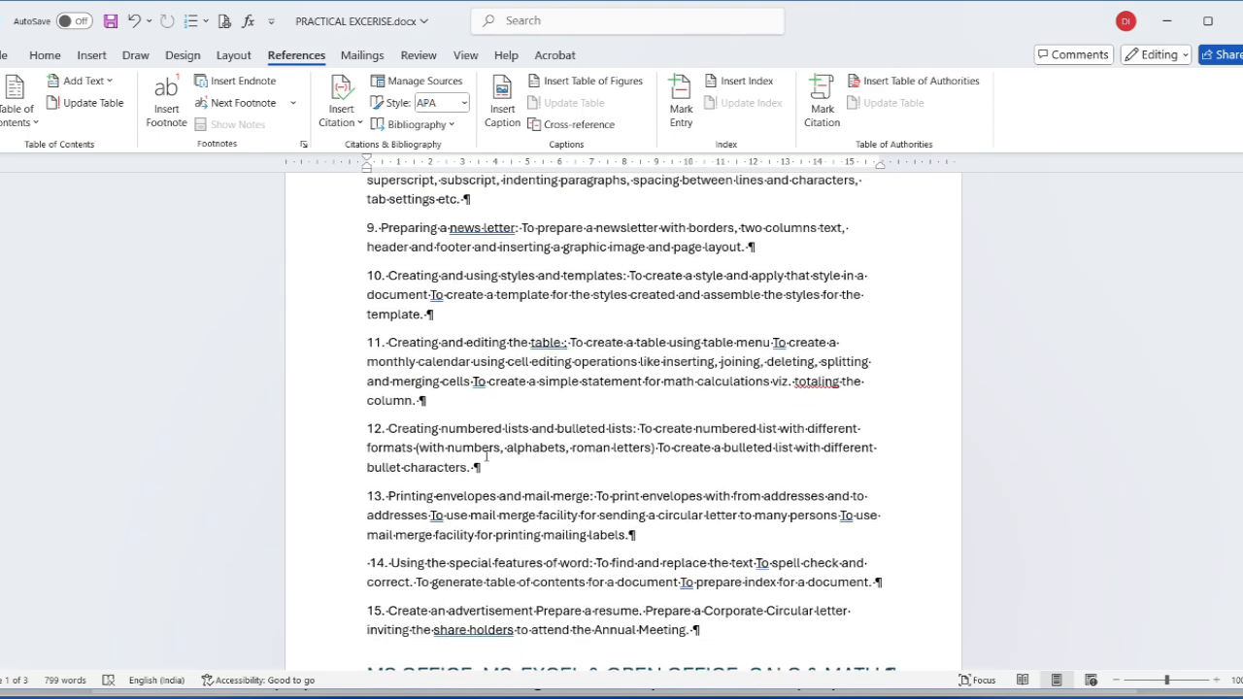
pyautogui.scroll(-2, 487, 456)
pyautogui.click(358, 539)
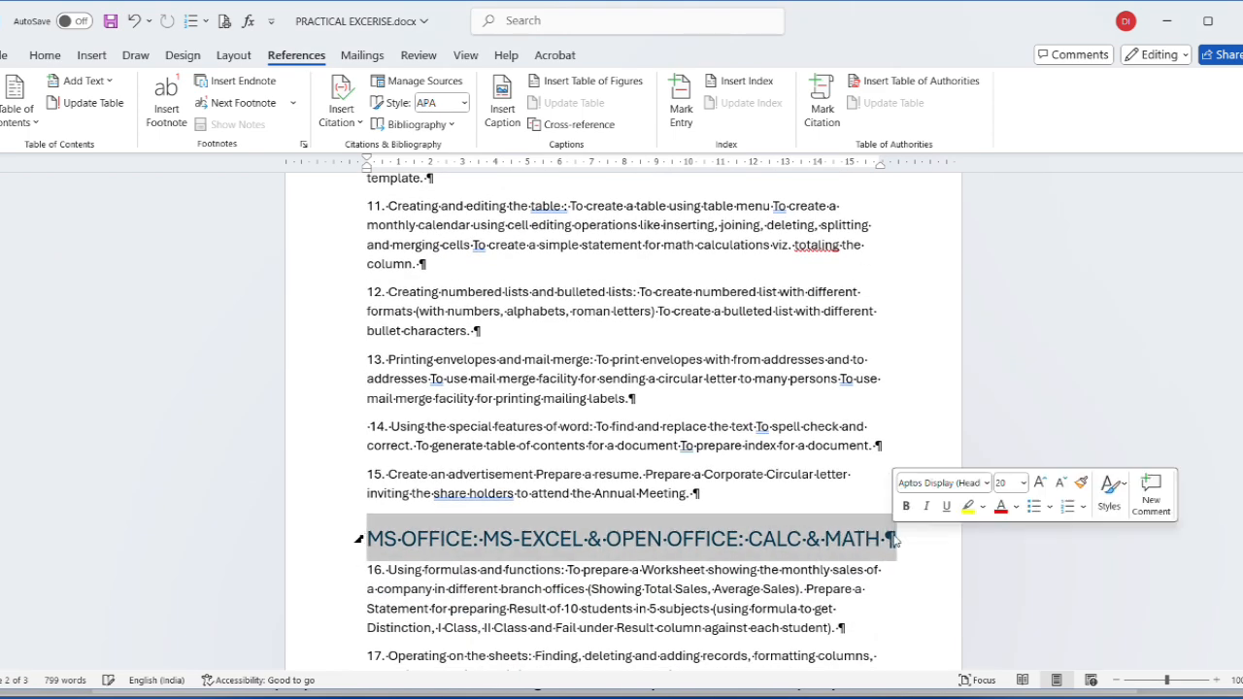
pyautogui.click(681, 105)
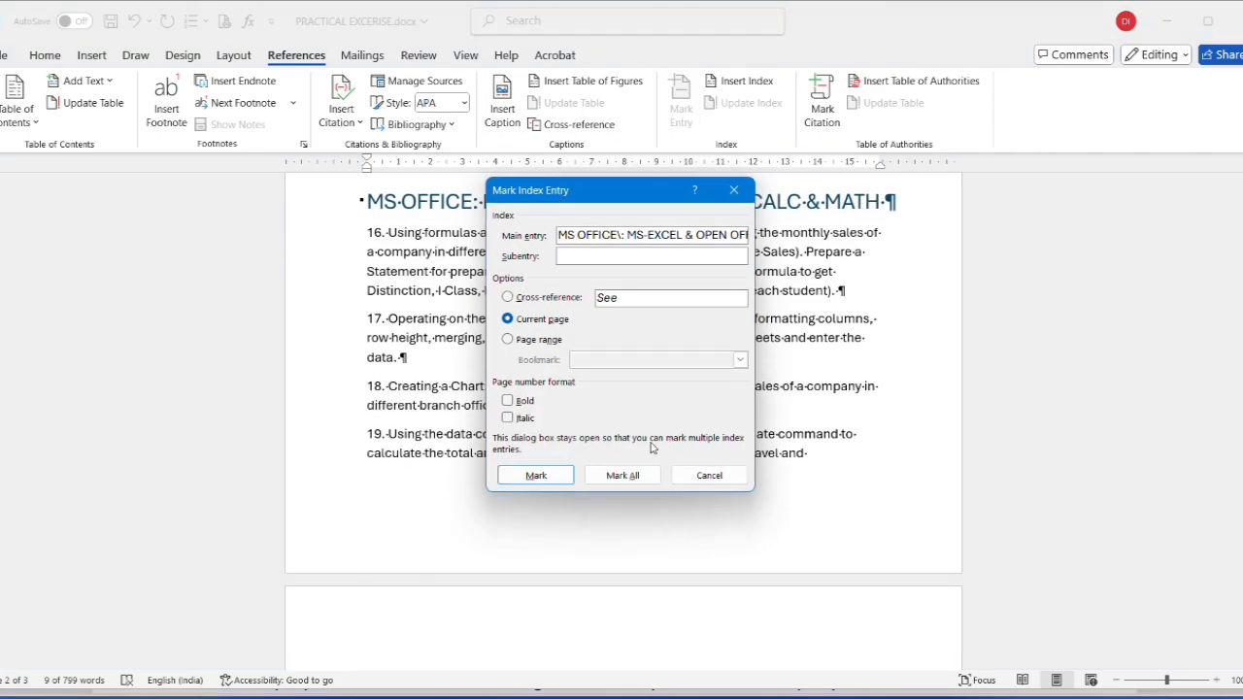
pyautogui.click(535, 475)
pyautogui.click(724, 478)
# - Mark the heading "MS OFFICE: MS-ACCESS OPEN OFFICE: BASE" as a main index entry for the current page
pyautogui.scroll(-5, 633, 506)
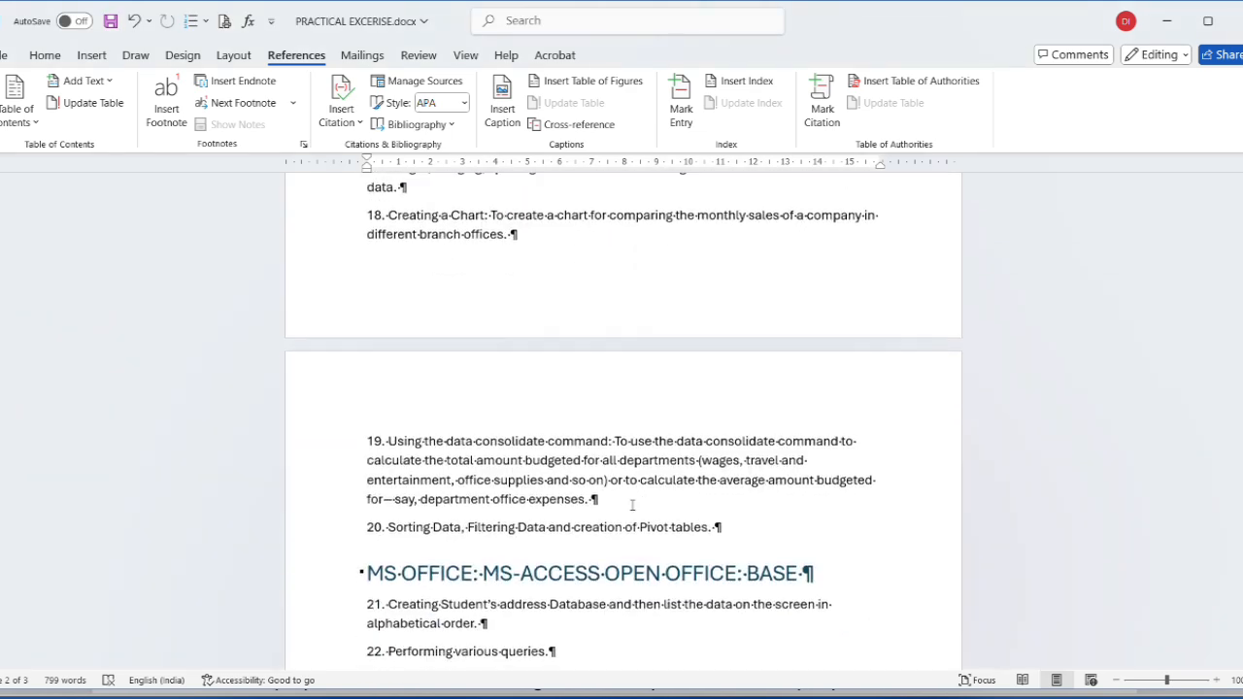
pyautogui.click(357, 405)
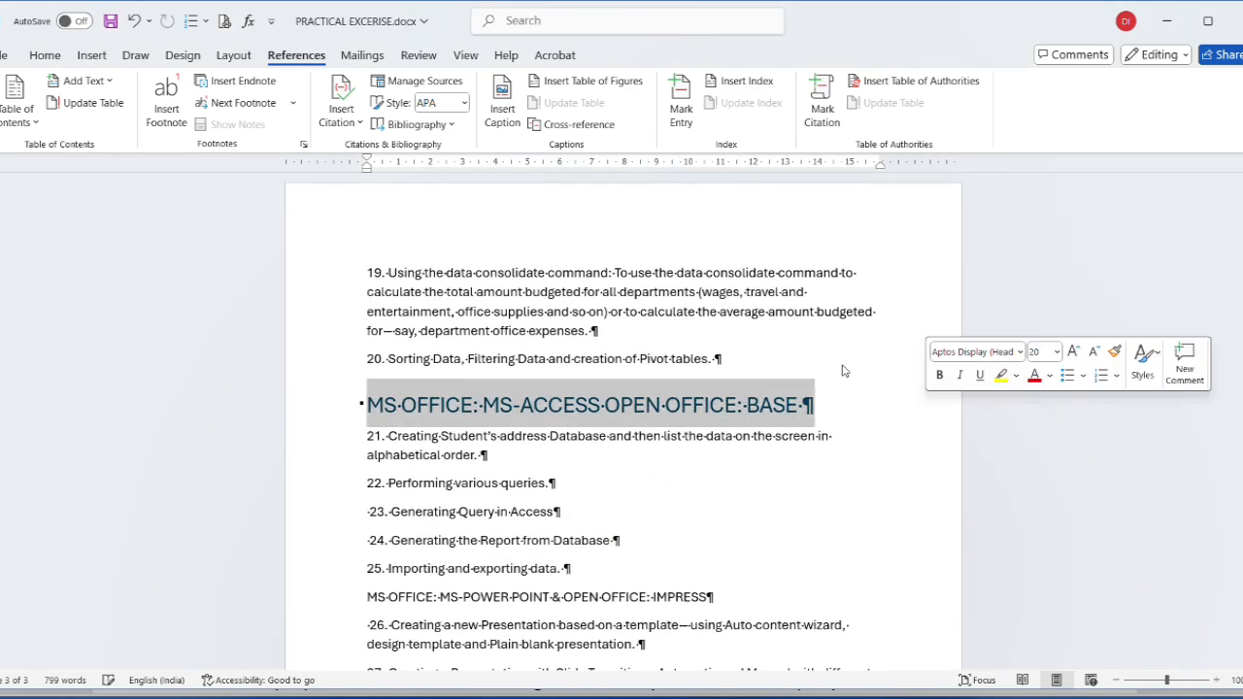
pyautogui.click(683, 103)
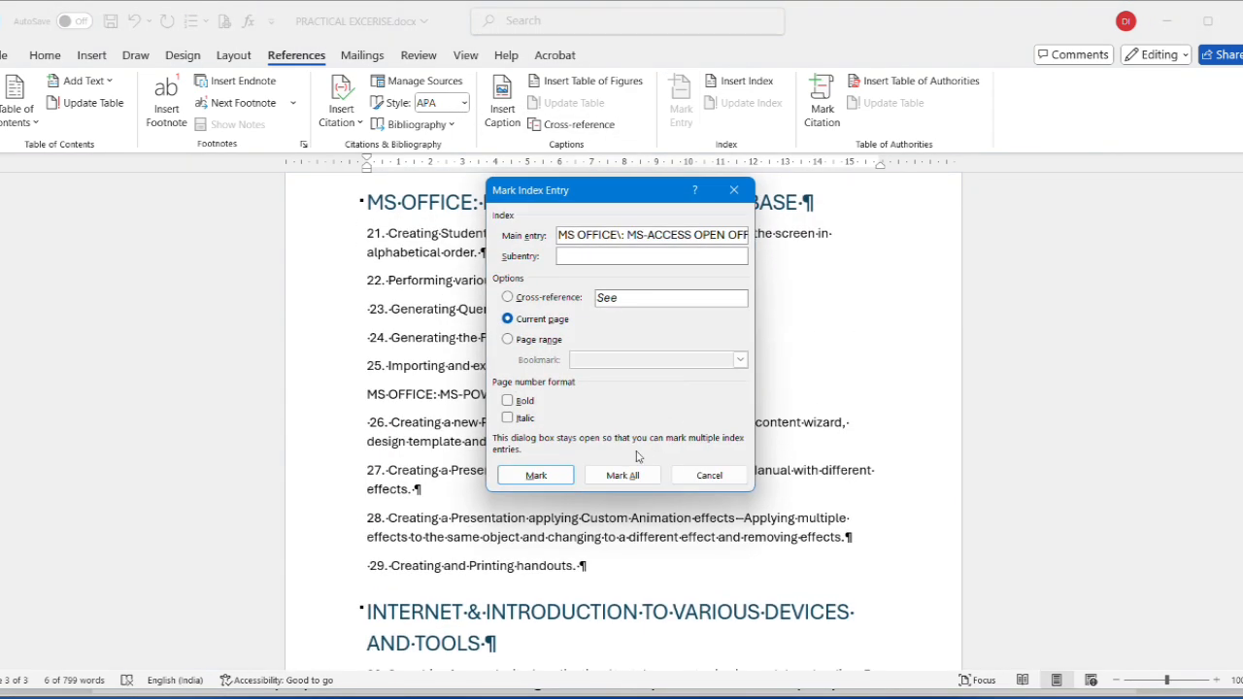
pyautogui.click(536, 475)
pyautogui.click(709, 475)
# - Mark the heading "INTERNET & INTRODUCTION TO VARIOUS DEVICES AND TOOLS" as a main index entry for the current page
pyautogui.scroll(-3, 709, 475)
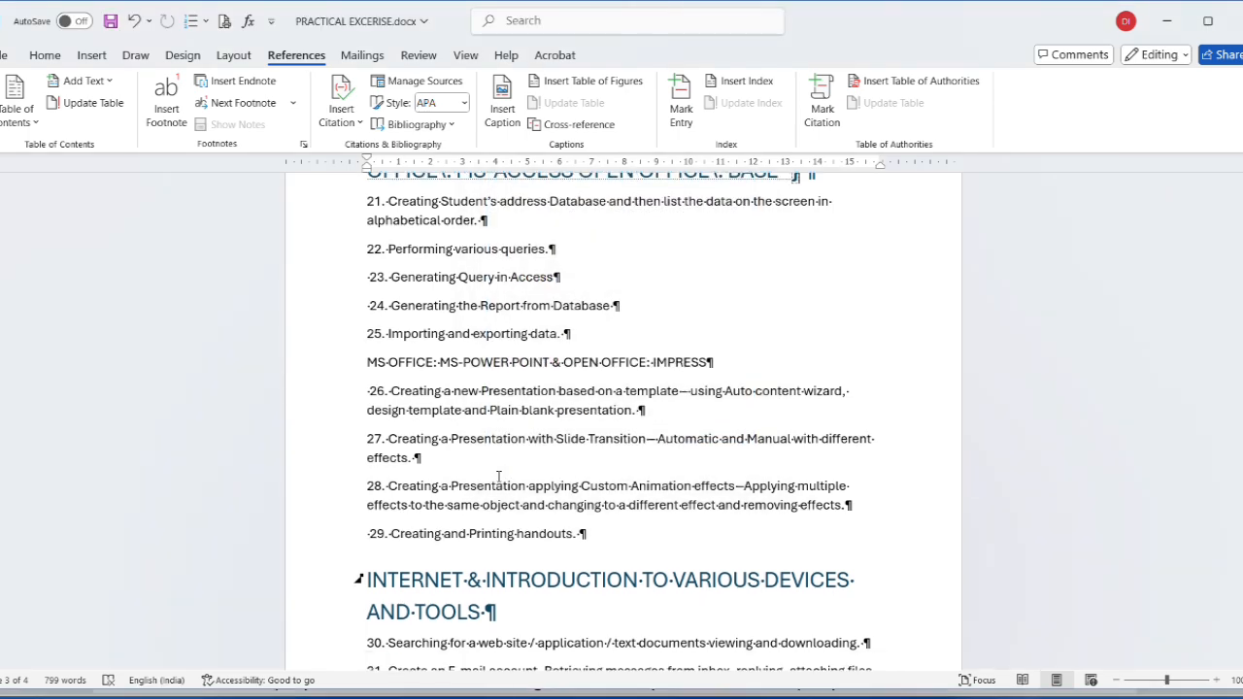
pyautogui.tripleClick(509, 461)
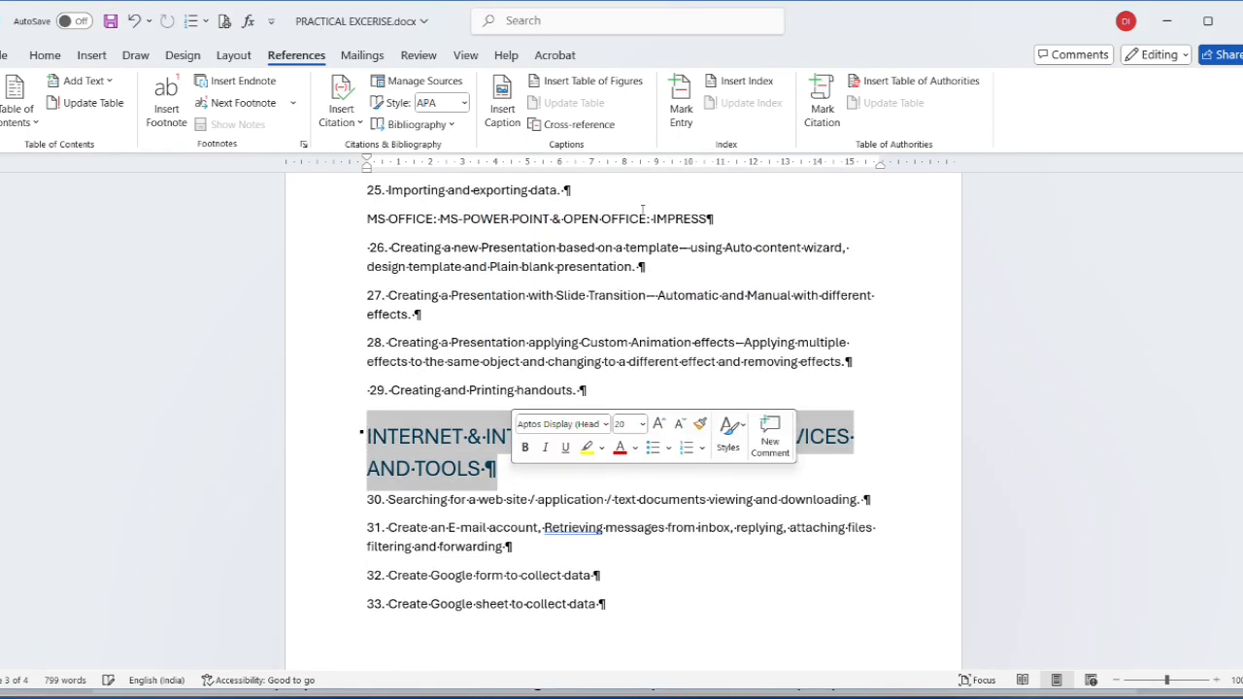
pyautogui.click(683, 103)
pyautogui.click(536, 475)
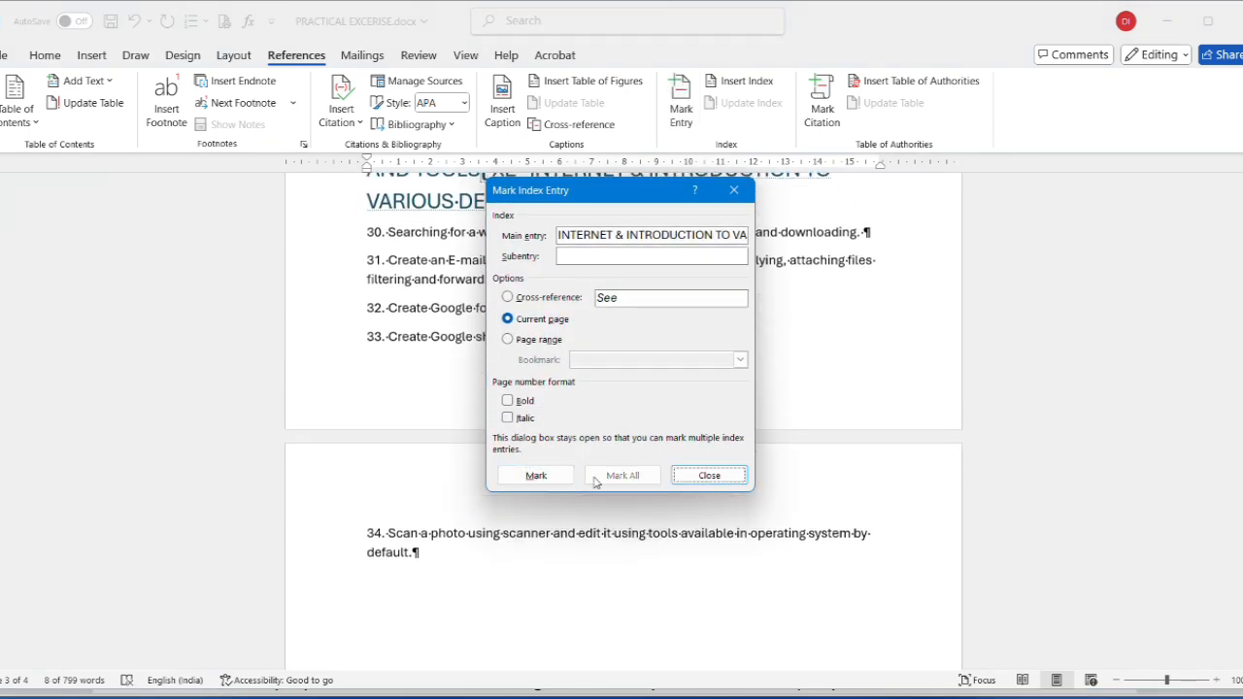
pyautogui.click(709, 475)
# - Place the cursor in the empty paragraph below the table of contents and hide the formatting marks
pyautogui.scroll(10, 622, 437)
pyautogui.scroll(10, 838, 324)
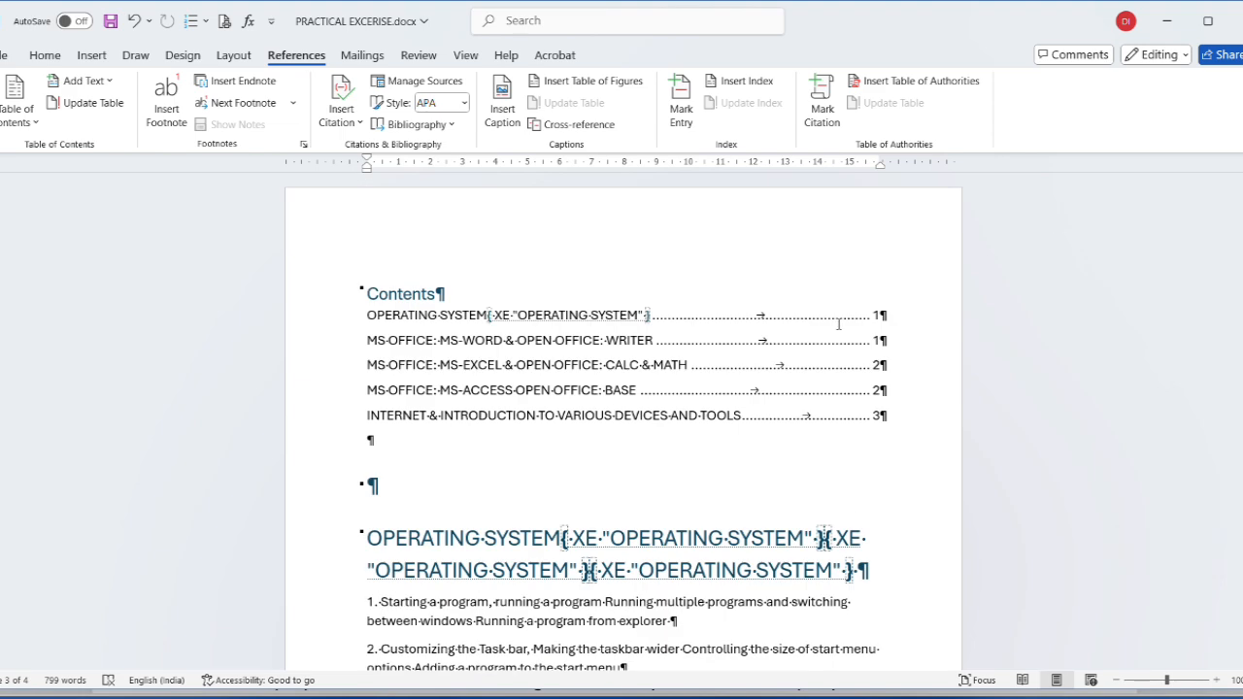
pyautogui.click(392, 484)
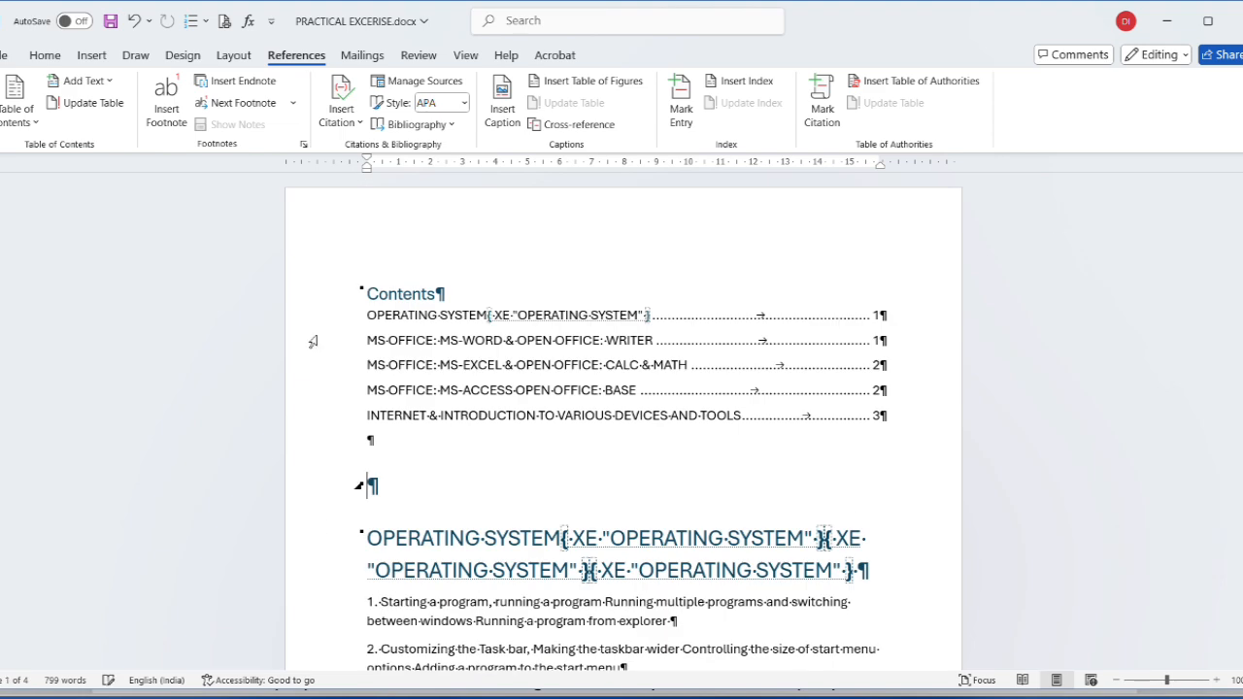
pyautogui.click(50, 58)
pyautogui.click(510, 86)
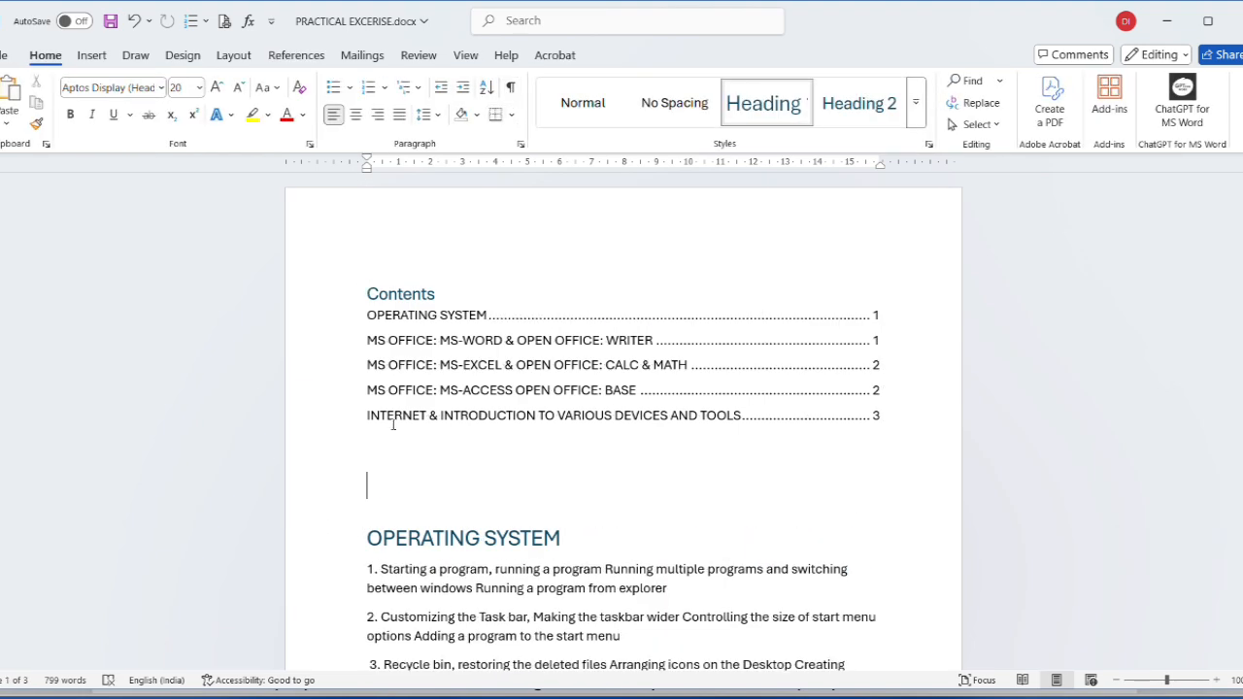
# - Insert an indented two-column index in the Fancy format between the table of contents and the "OPERATING SYSTEM" heading
pyautogui.click(296, 56)
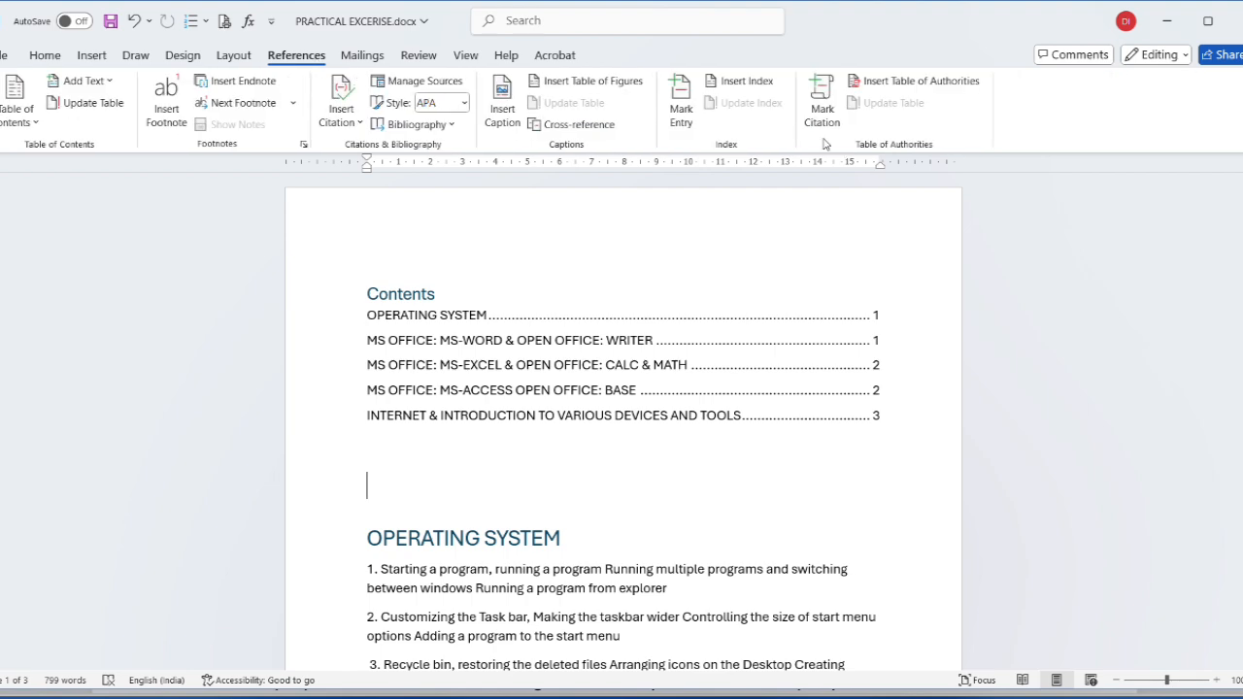
pyautogui.click(743, 81)
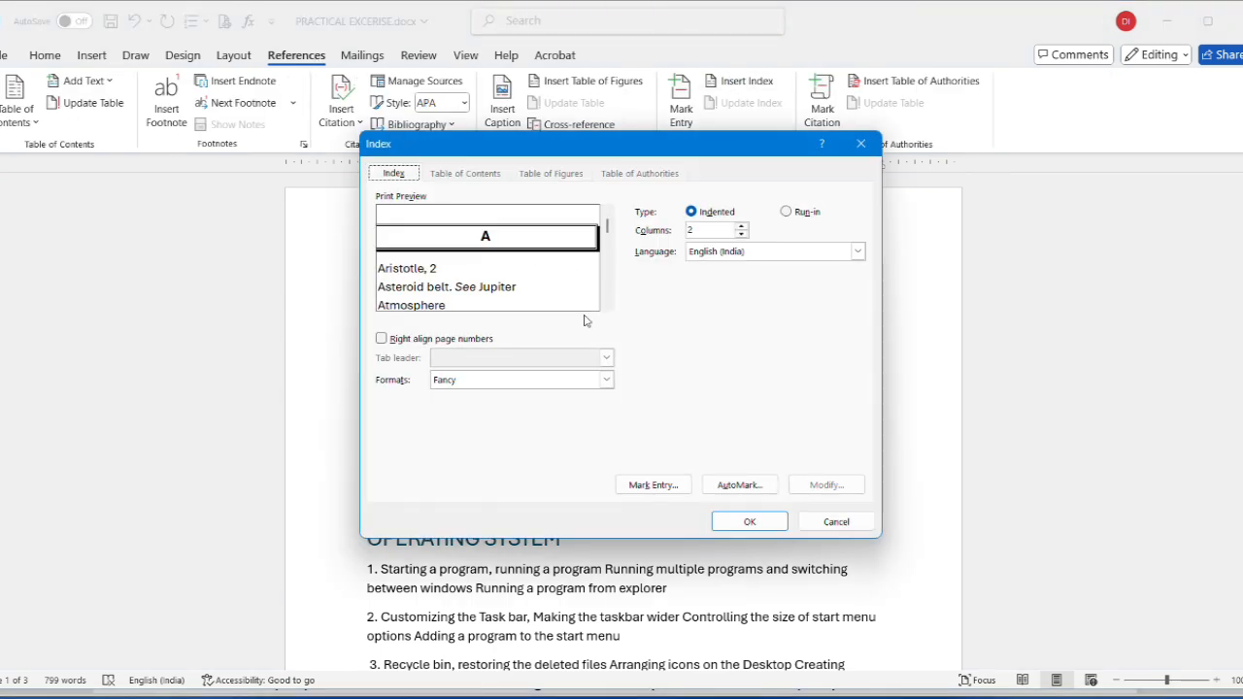
pyautogui.click(749, 522)
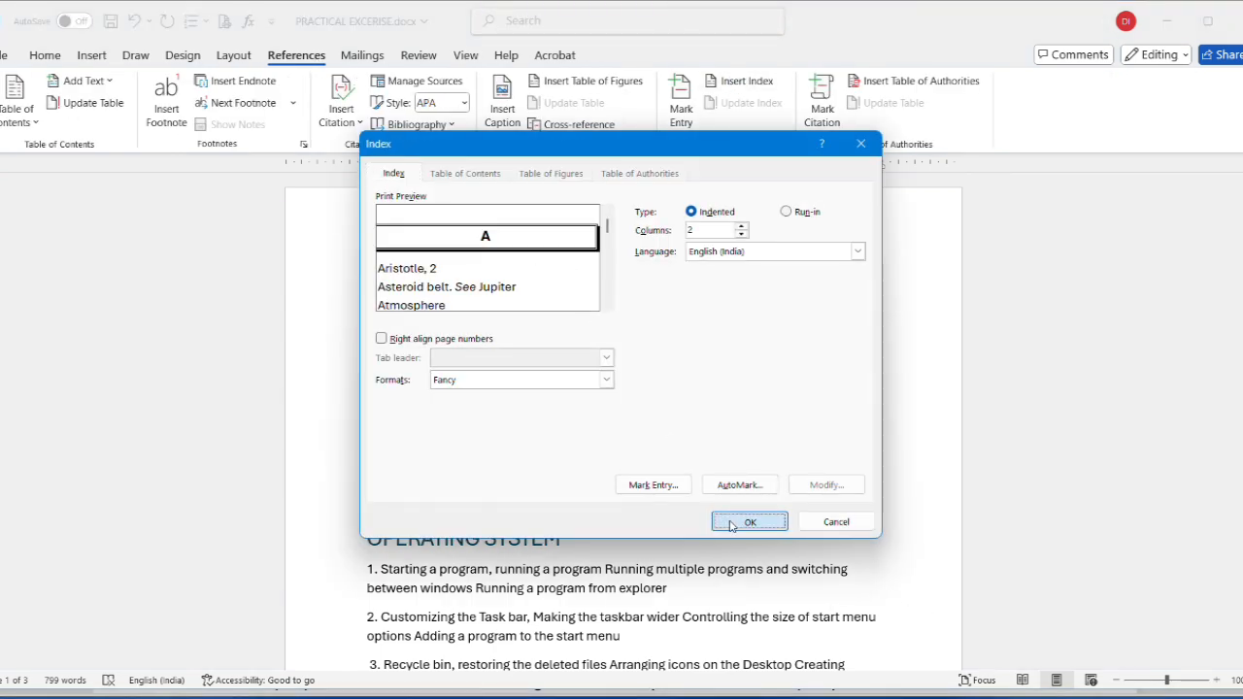
# - Replace the inserted index with one in the Modern format and select its entries
pyautogui.scroll(-3, 608, 491)
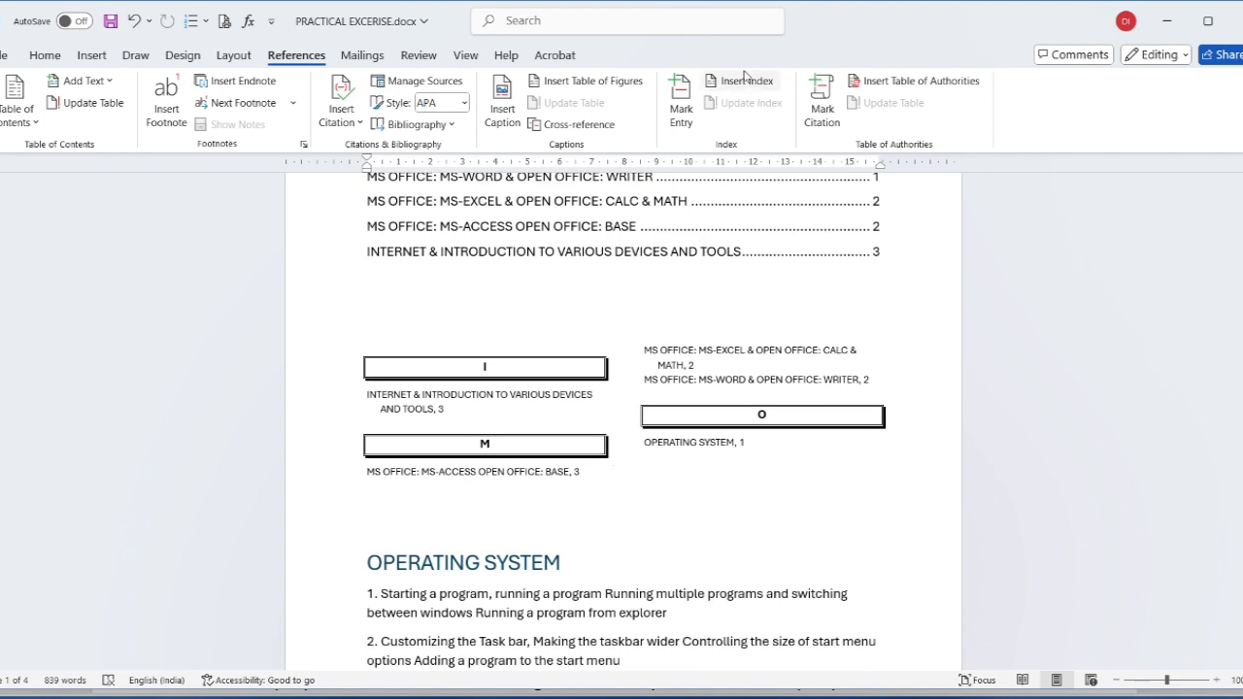
pyautogui.click(513, 416)
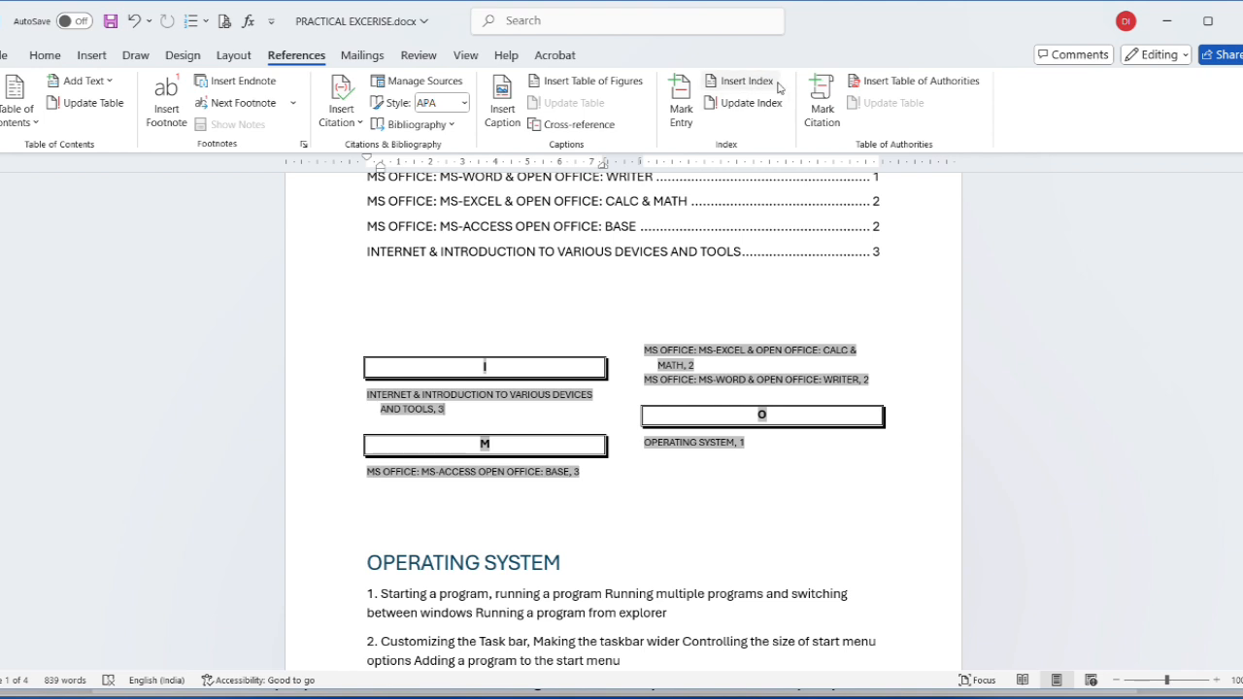
pyautogui.click(743, 81)
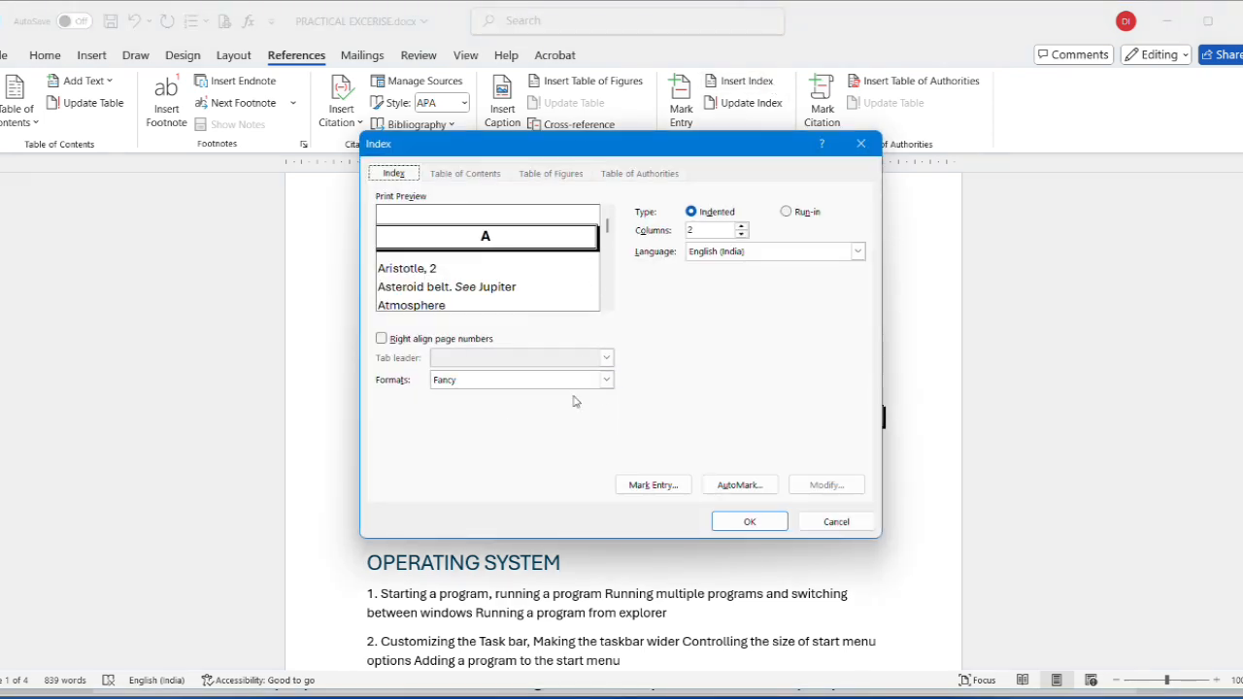
pyautogui.click(607, 382)
pyautogui.click(554, 431)
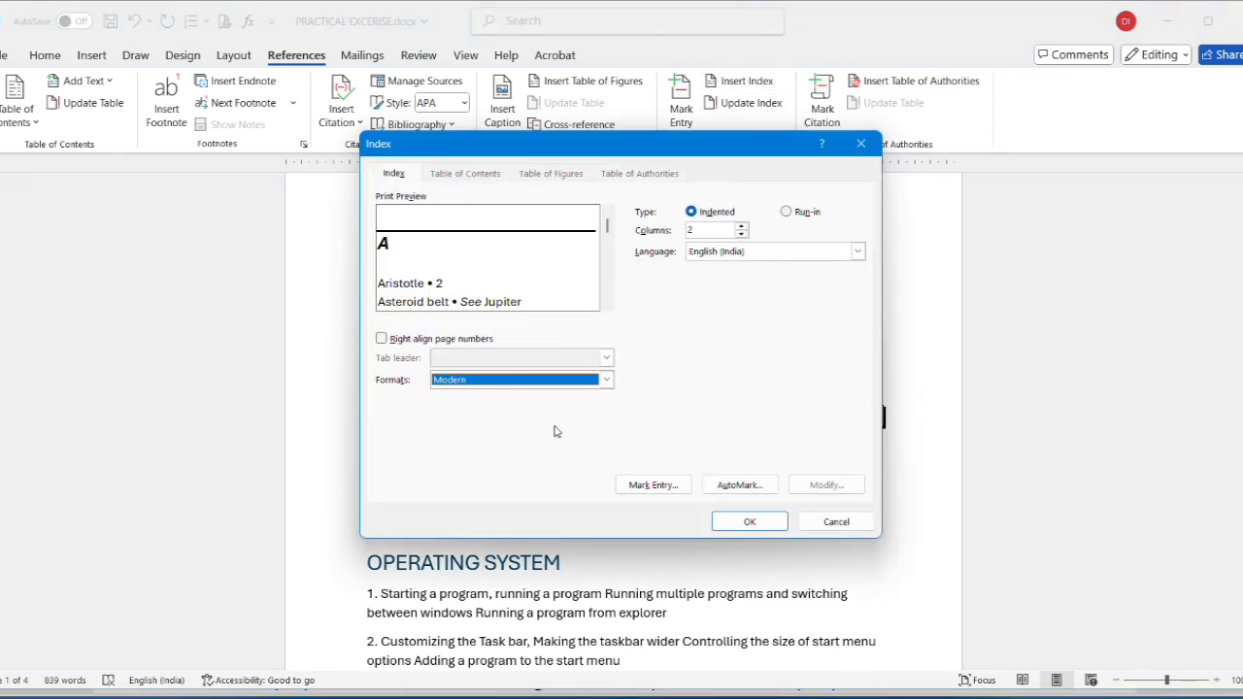
pyautogui.click(746, 520)
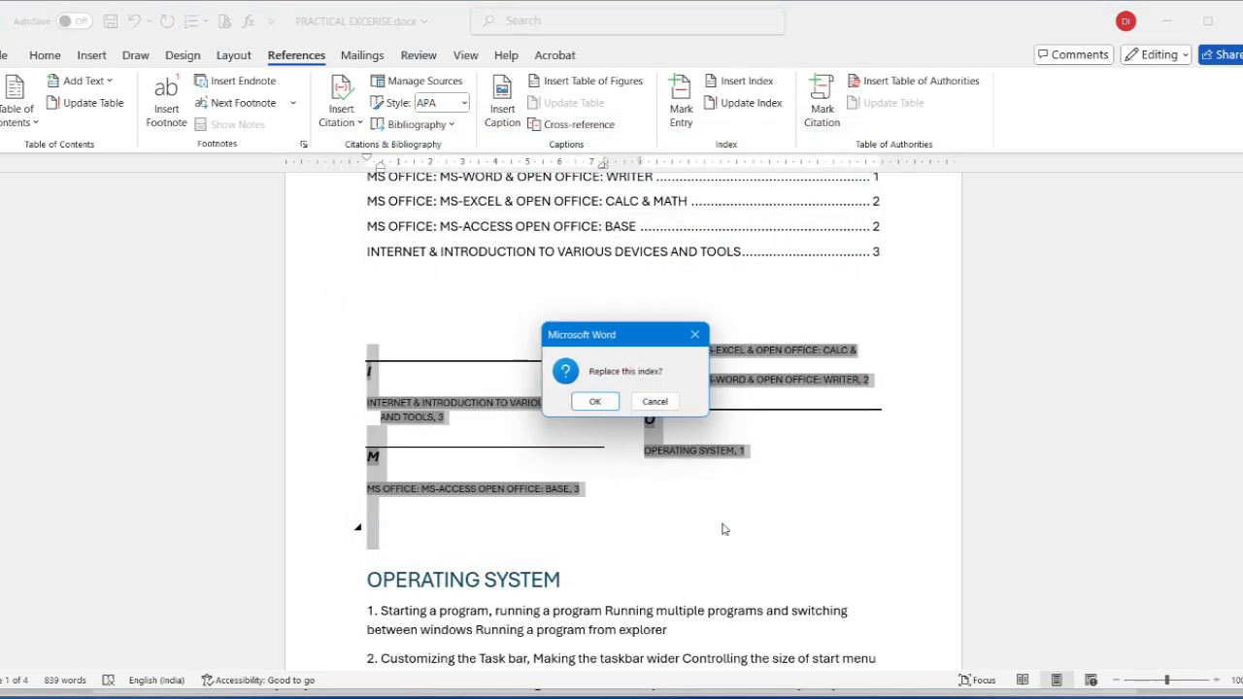
pyautogui.click(595, 403)
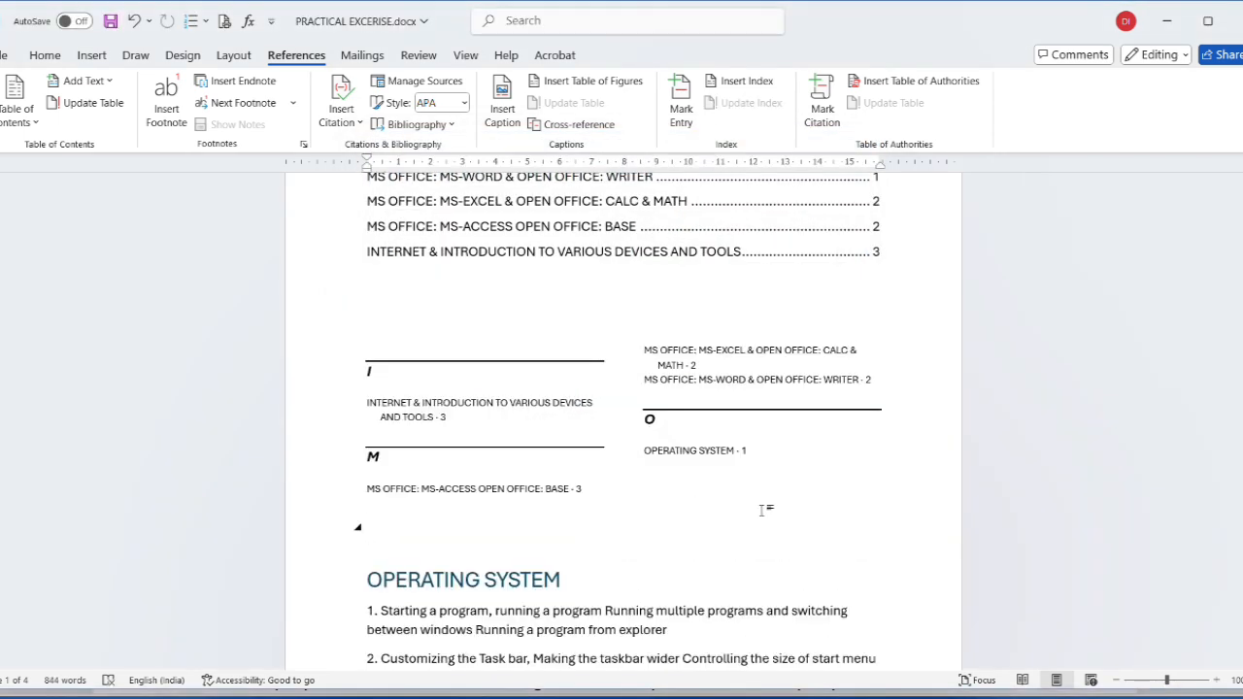
pyautogui.moveTo(586, 496); pyautogui.dragTo(377, 387)
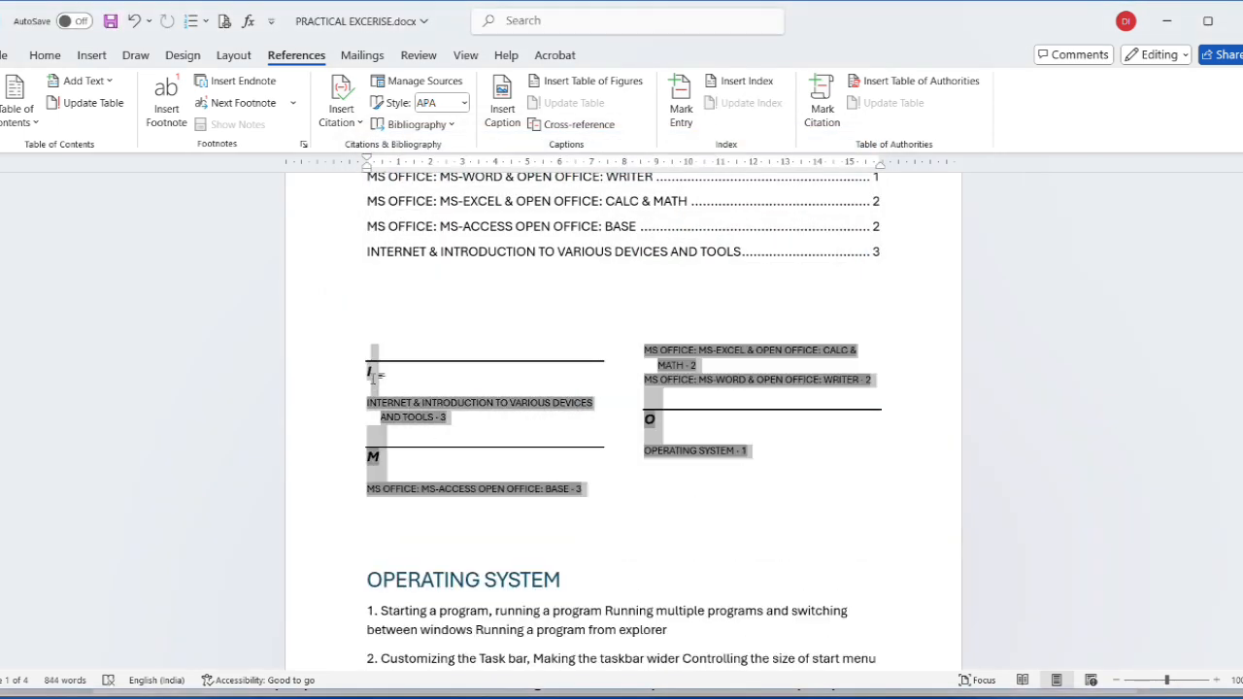
# - Replace the selected index with an indented two-column index in the Classic format
pyautogui.click(747, 82)
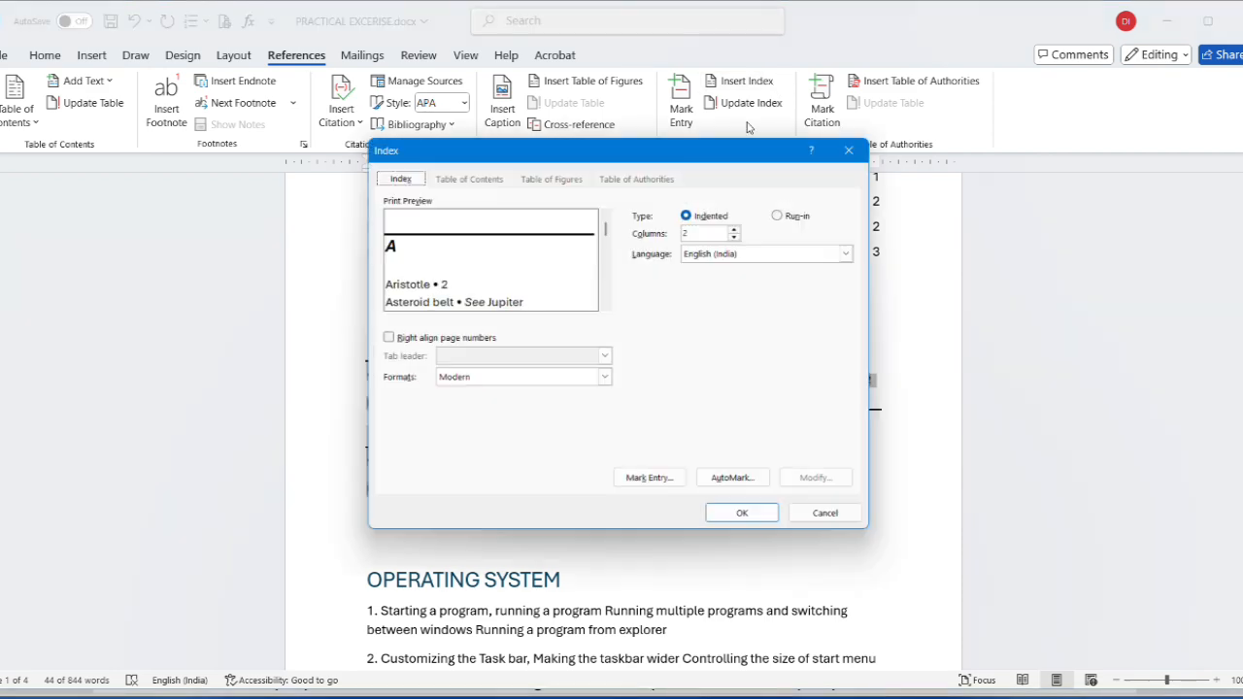
pyautogui.click(606, 380)
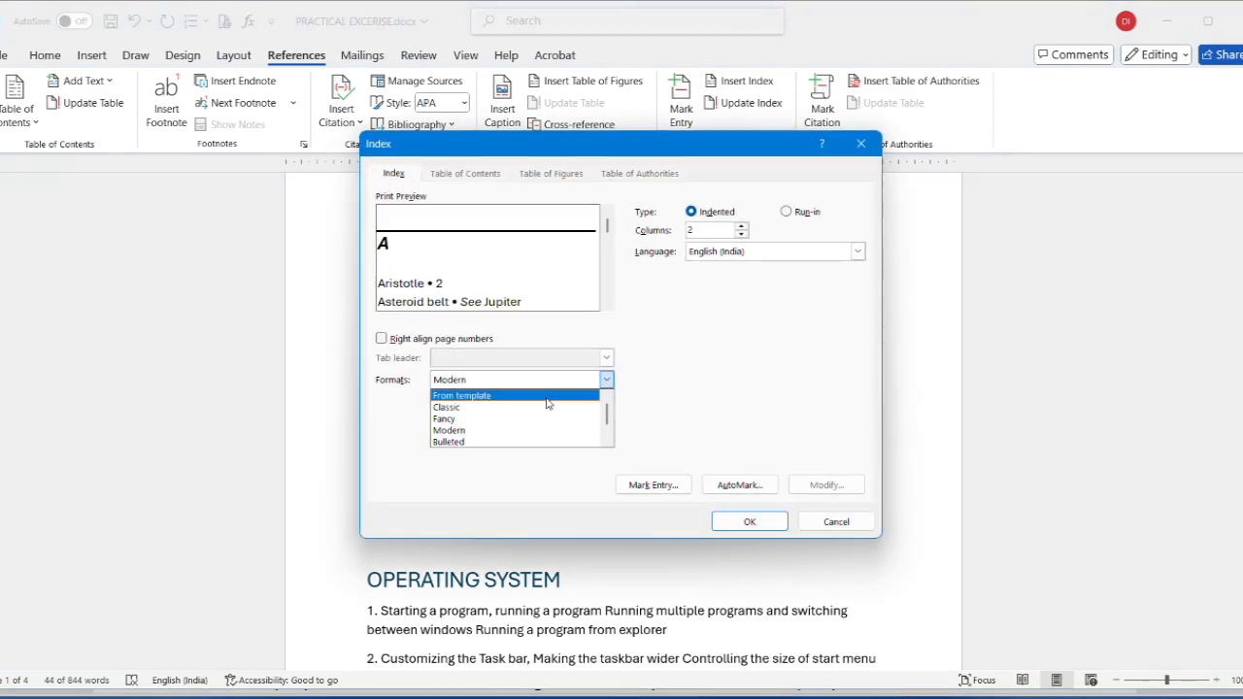
pyautogui.click(552, 406)
pyautogui.click(748, 522)
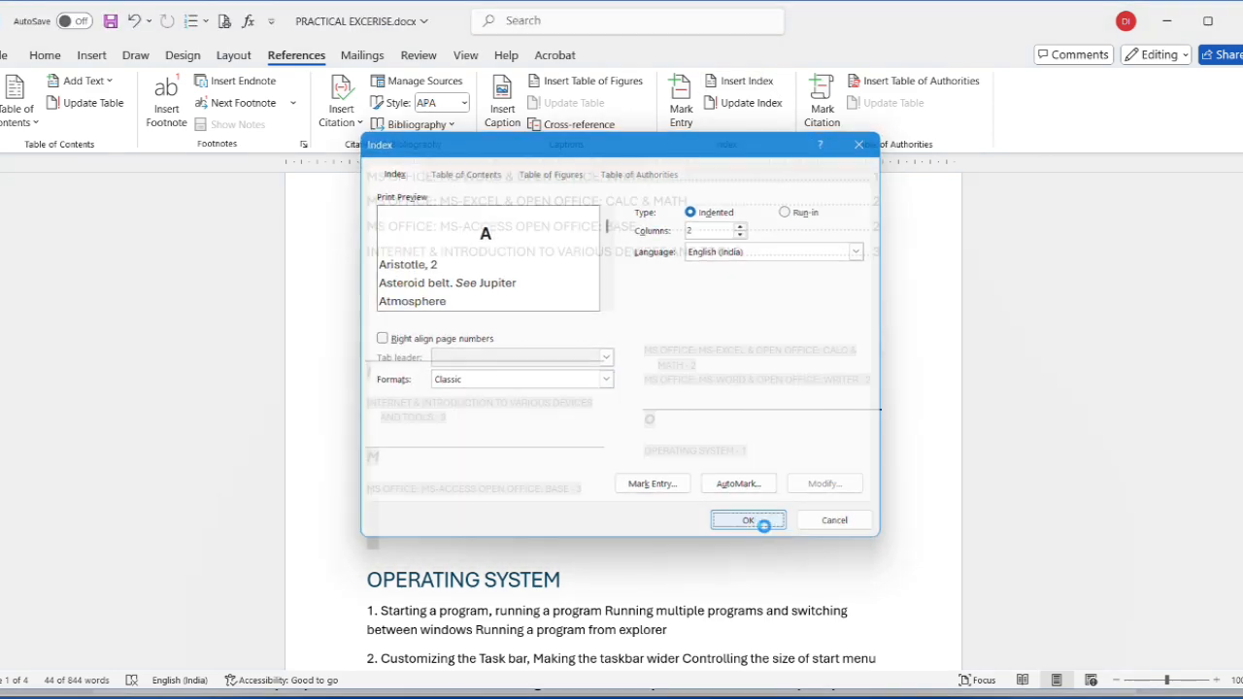
pyautogui.click(597, 403)
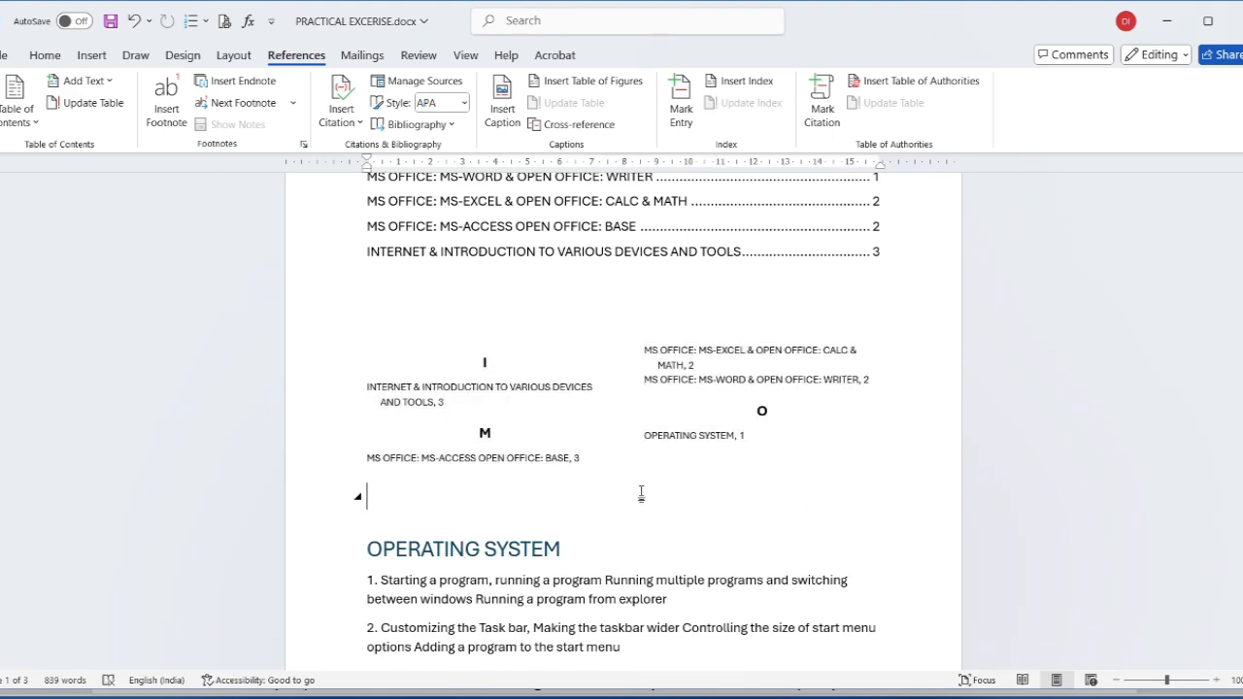
pyautogui.scroll(-10, 641, 494)
pyautogui.scroll(6, 663, 478)
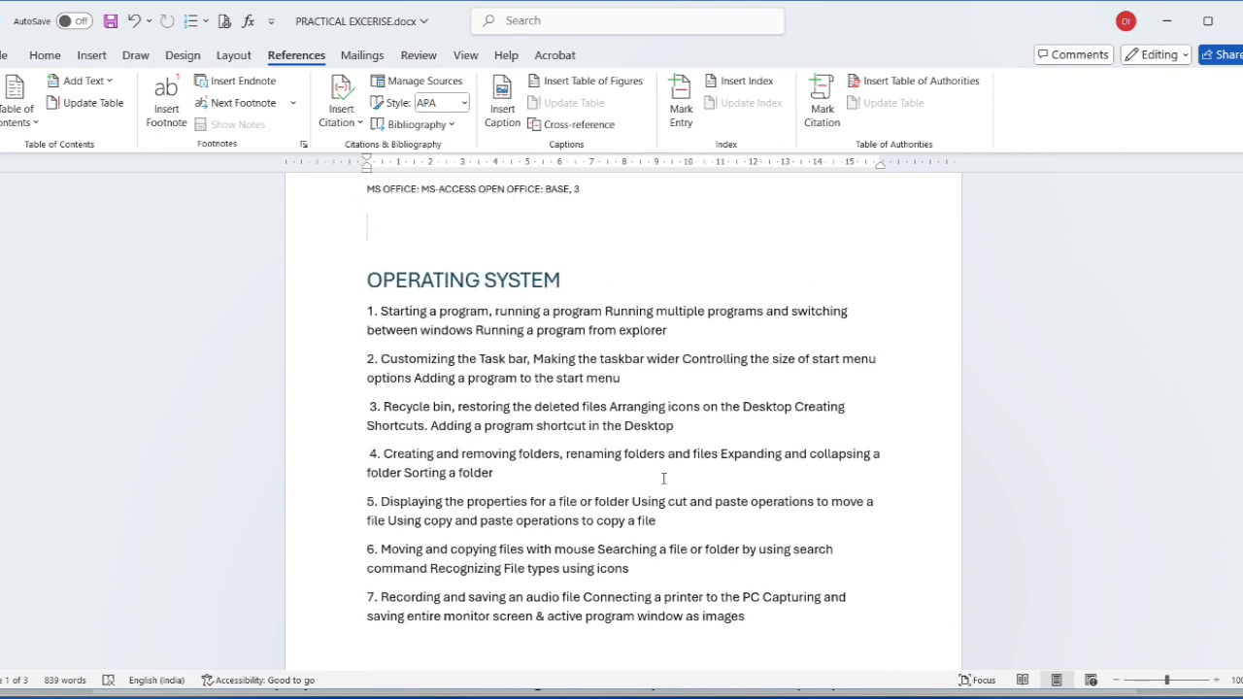
pyautogui.scroll(4, 663, 478)
pyautogui.scroll(-3, 668, 475)
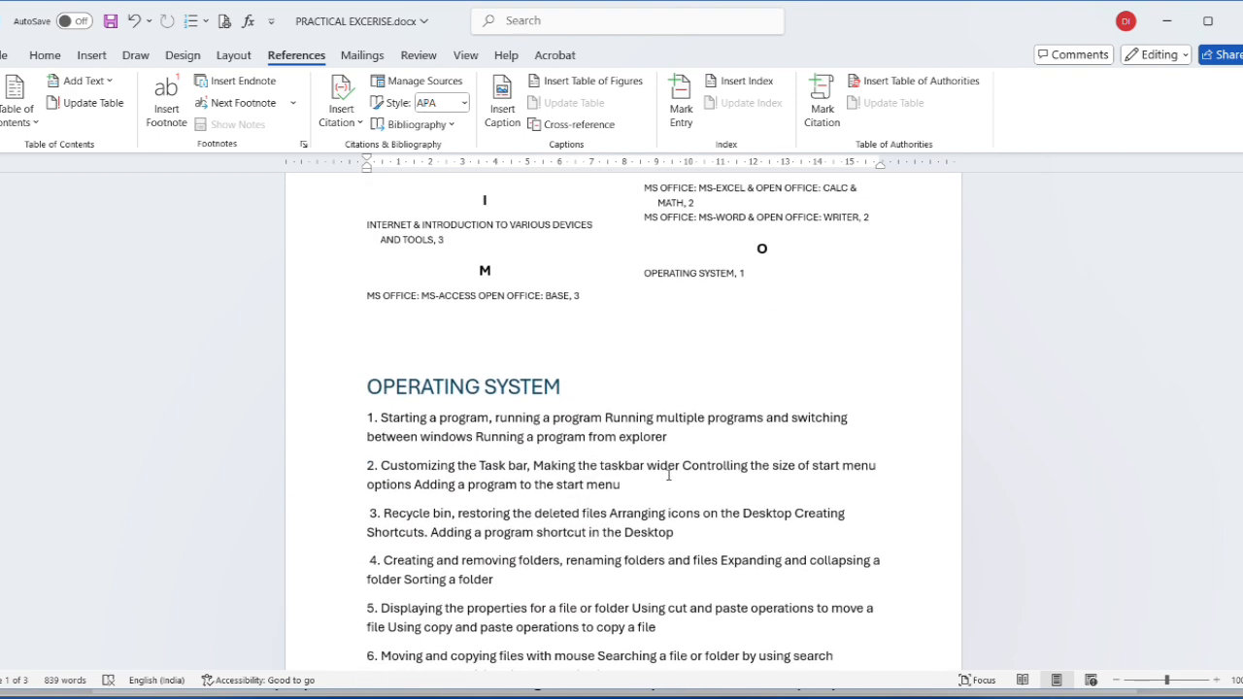